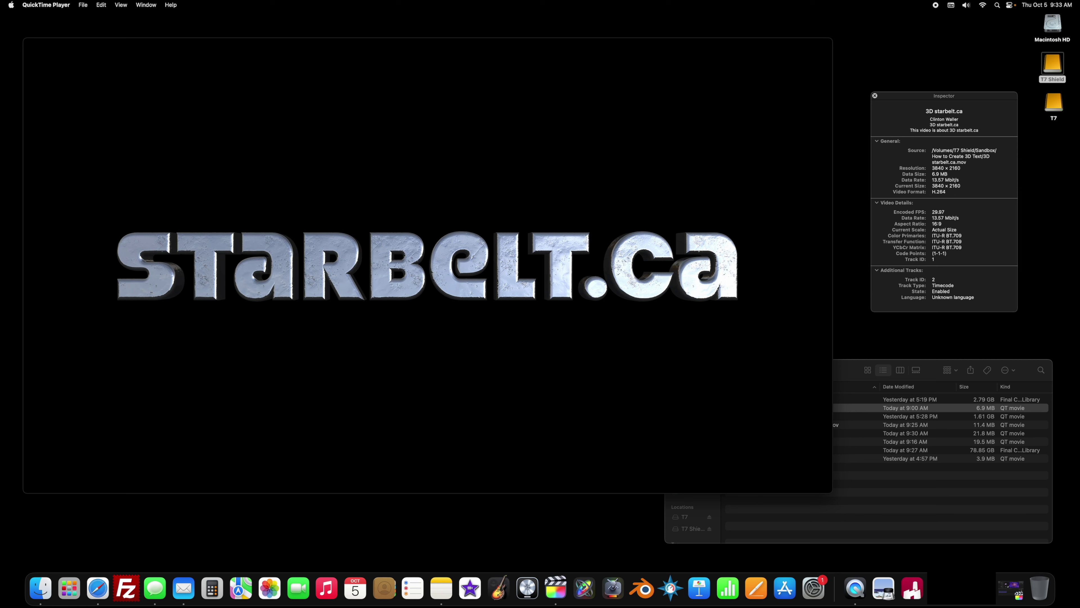
Rewind the 3D starbelt.ca clip to its start and play it.
mouse_move(199, 333)
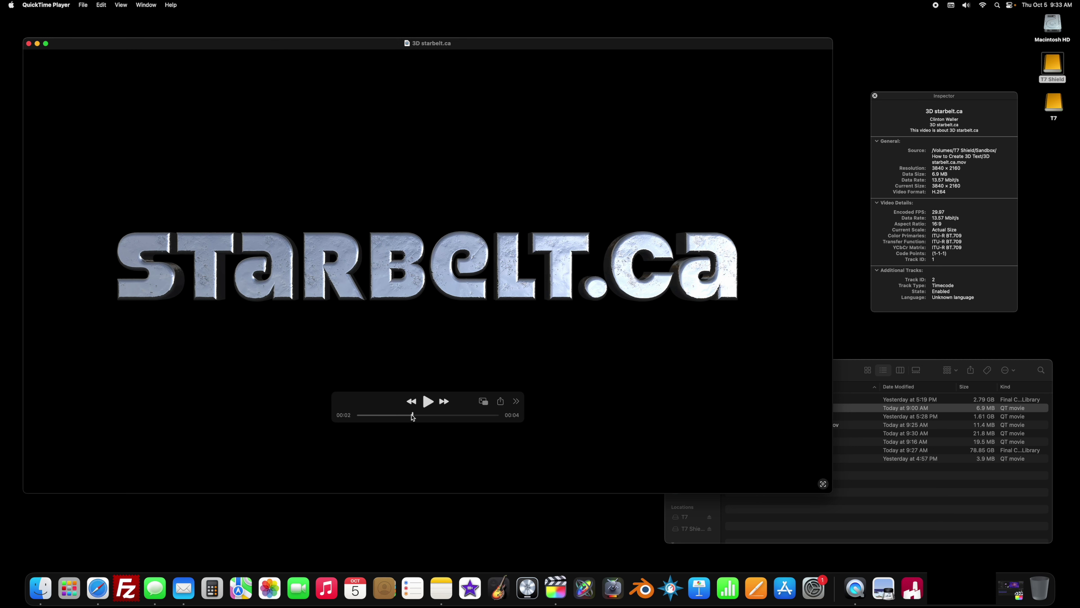
drag(413, 417, 342, 415)
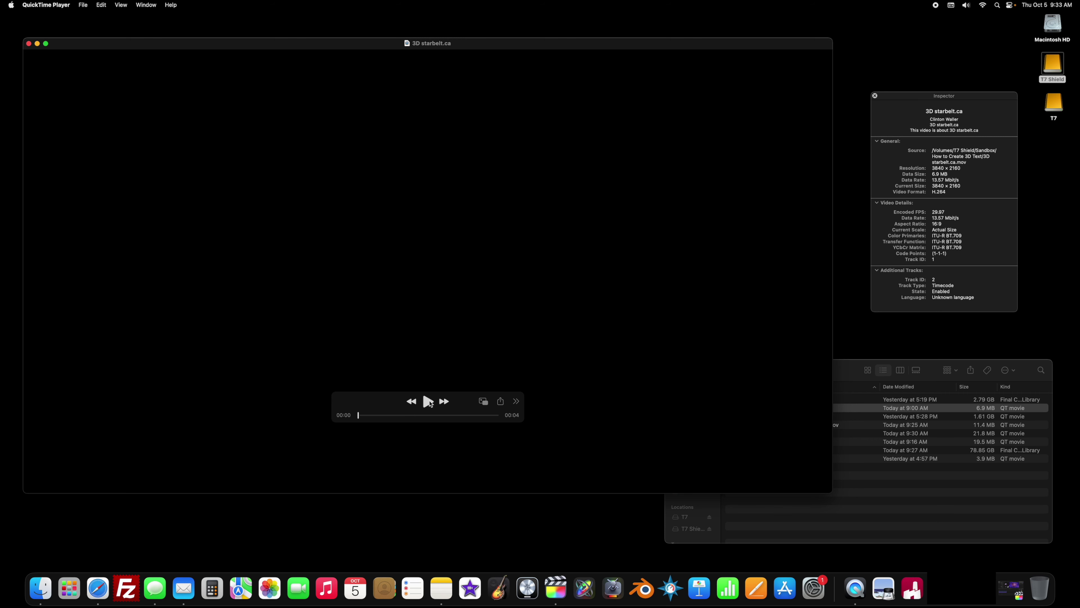
click(426, 402)
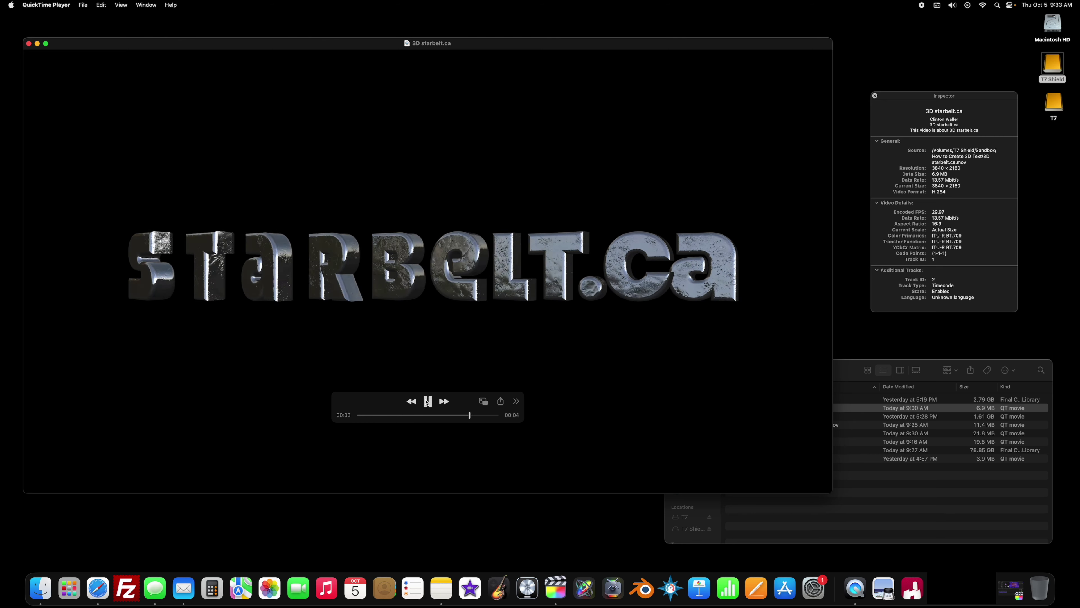
Open Happy Face 3D.mov from Finder, play it, then close both player windows.
key(super+q)
key(Down)
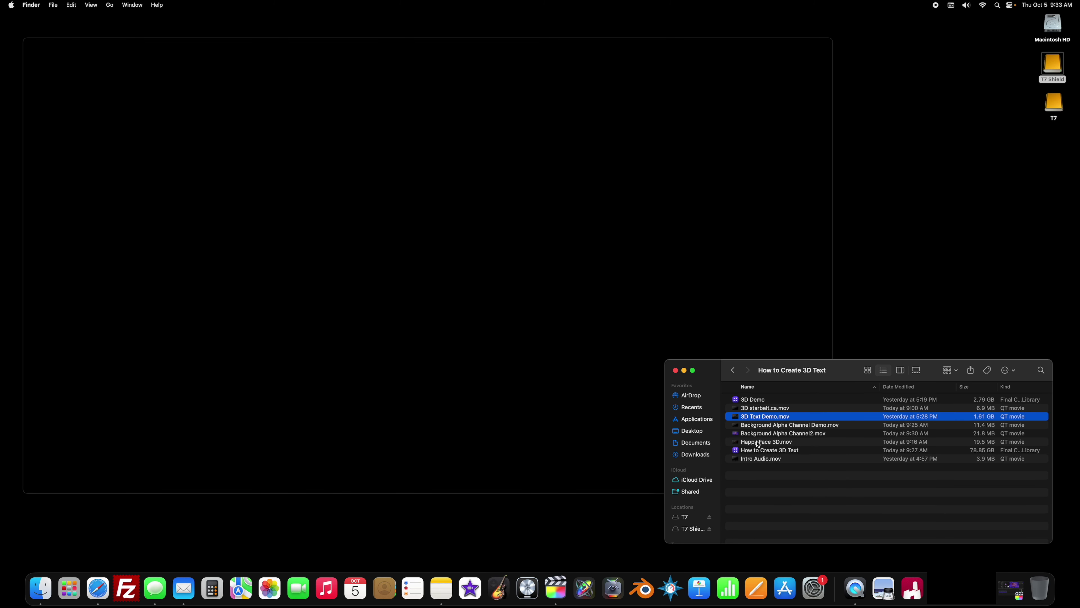
double_click(758, 443)
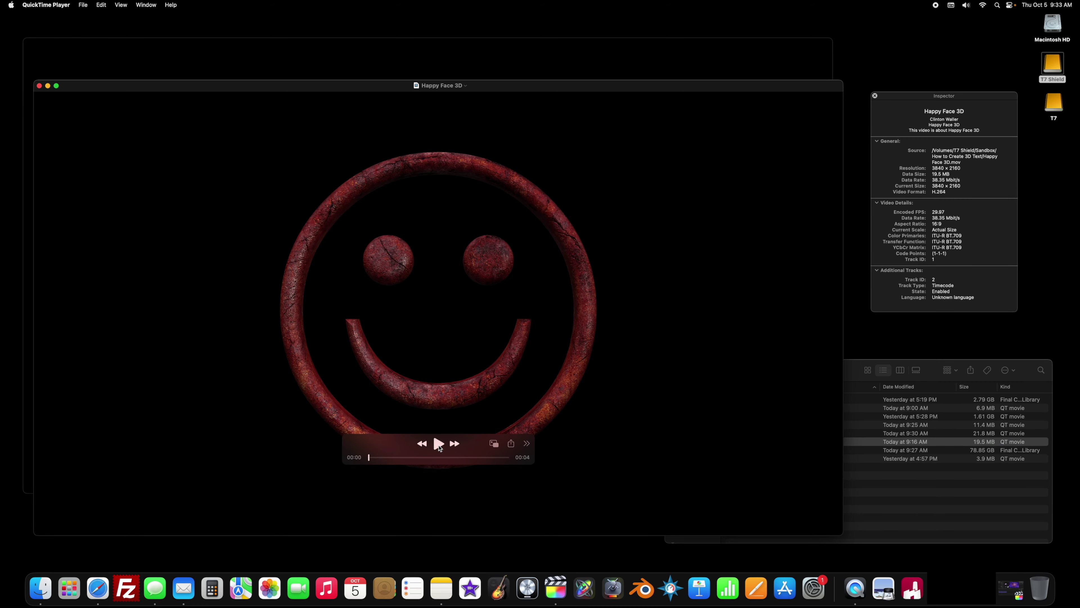
click(439, 445)
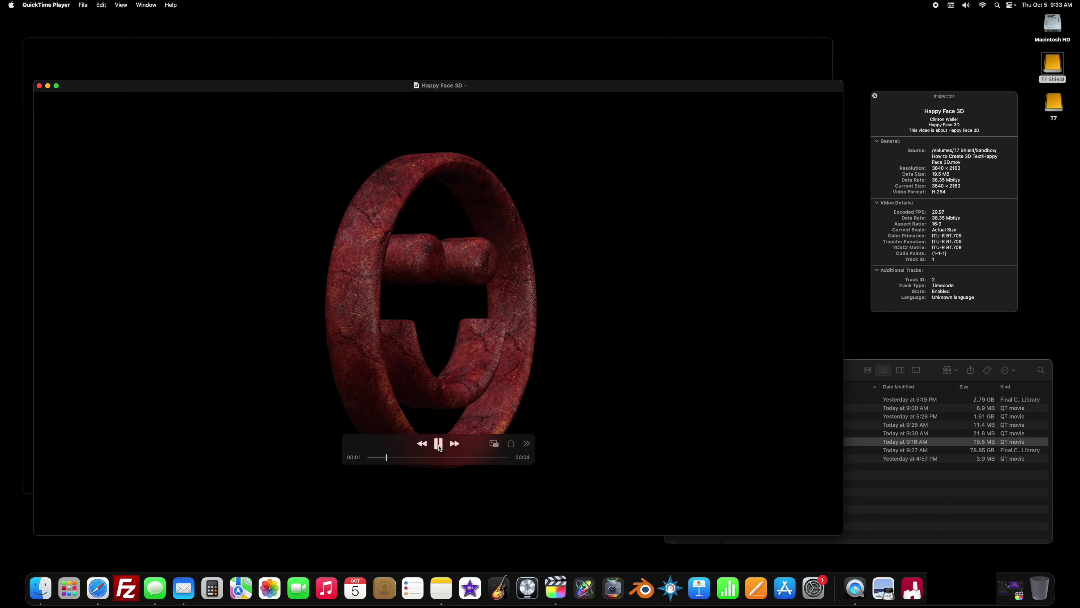
click(39, 86)
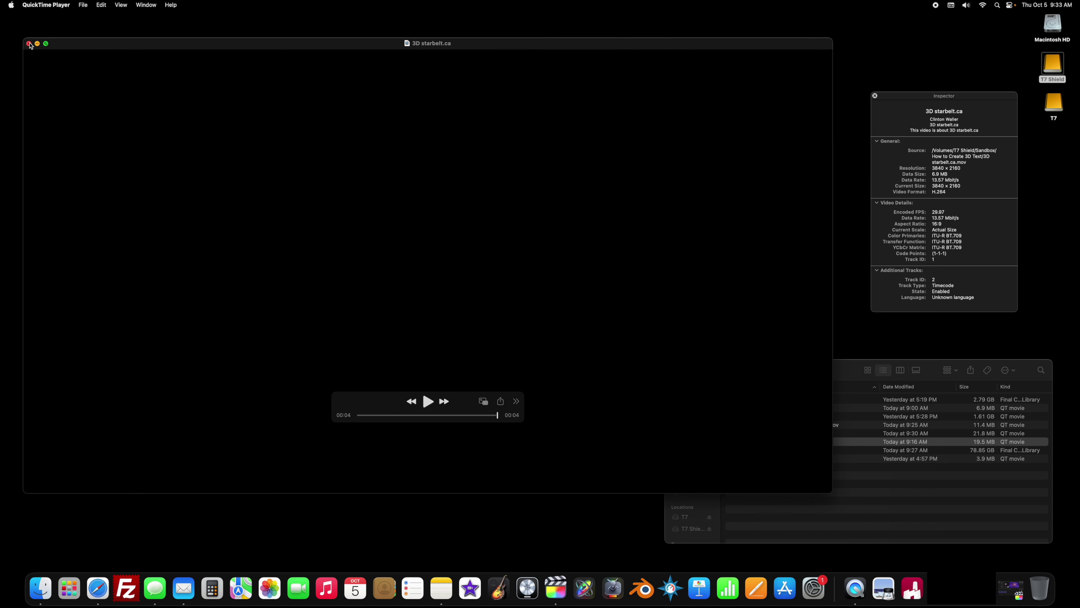
click(29, 45)
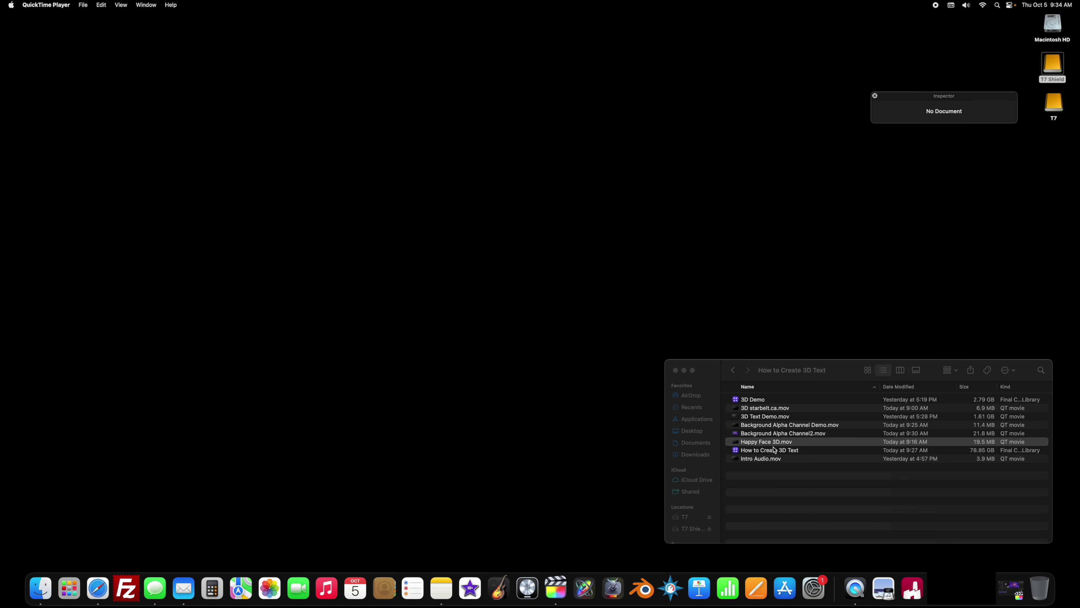
Play Background Alpha Channel Demo.mov, then open Background Alpha Channel2.mov.
double_click(783, 425)
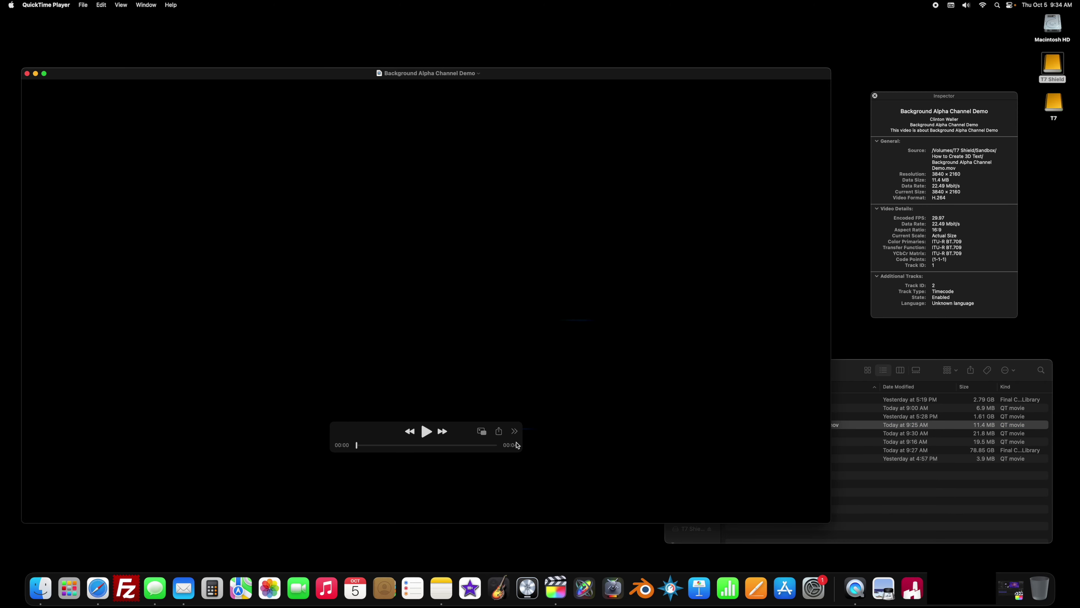
click(427, 432)
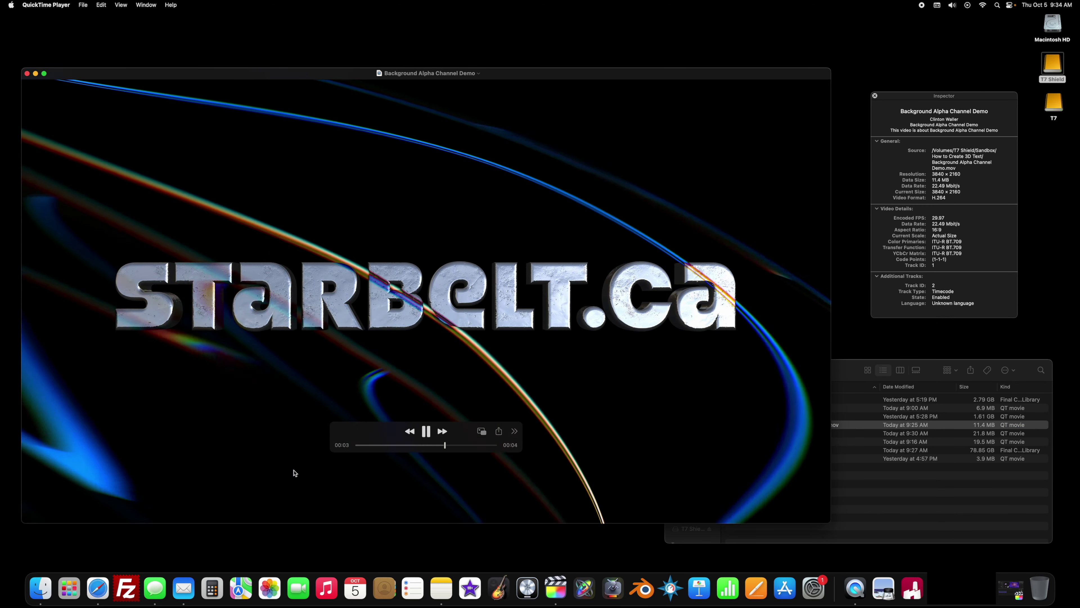
double_click(914, 433)
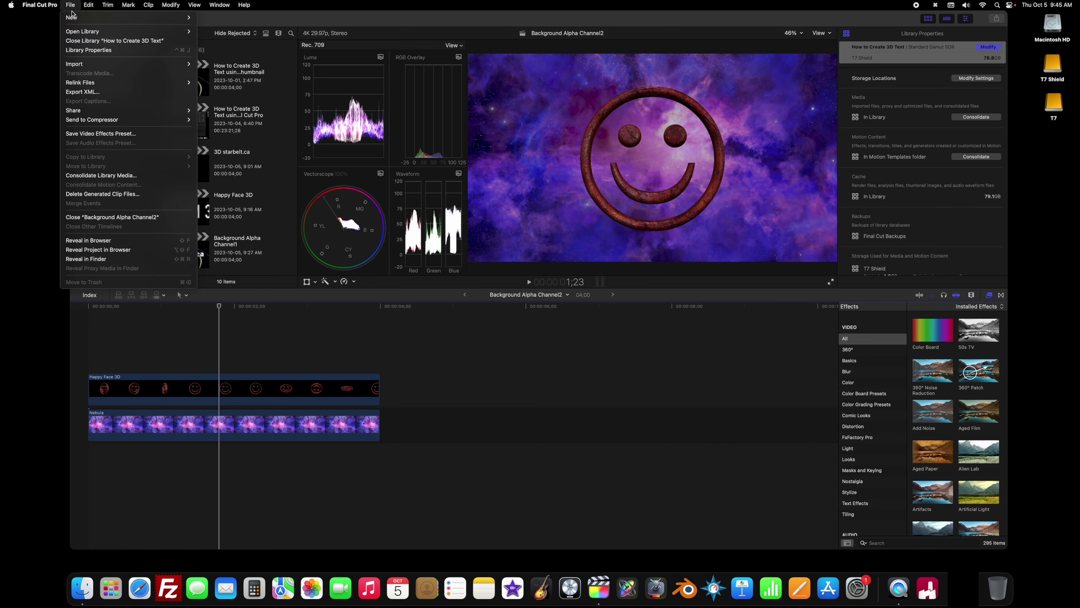
Create a new library named '3D Demo' in the chosen folder.
mouse_move(77, 19)
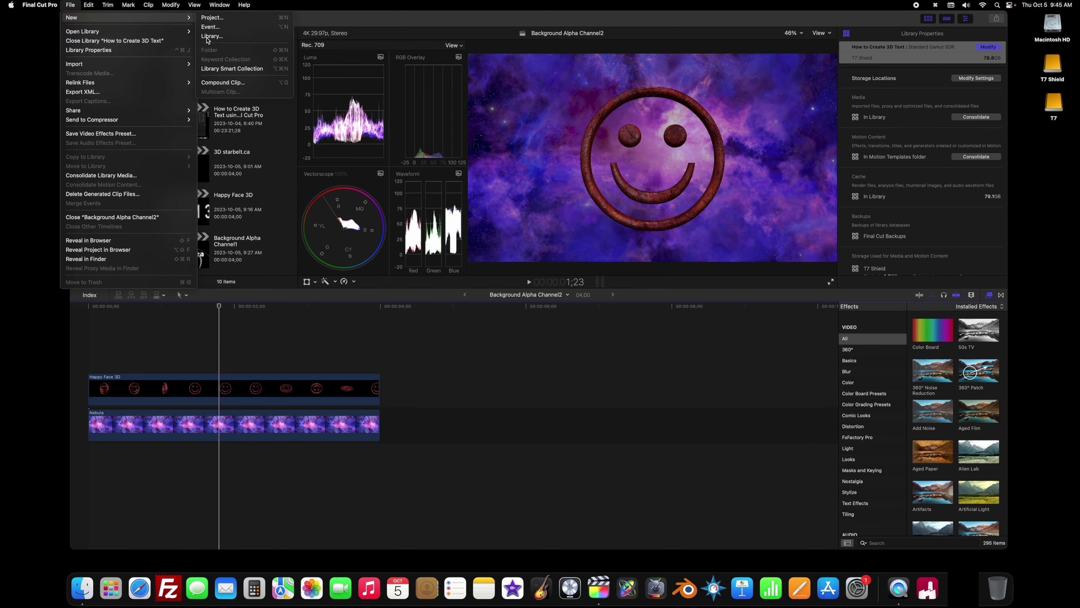
click(208, 37)
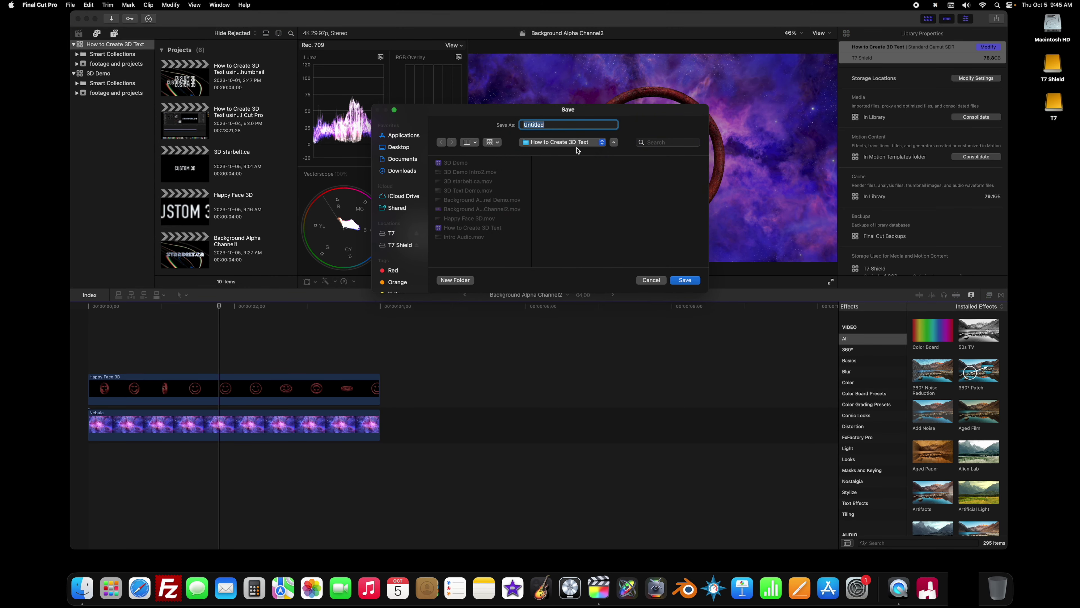
click(576, 143)
click(566, 168)
text(3D Demo)
key(Return)
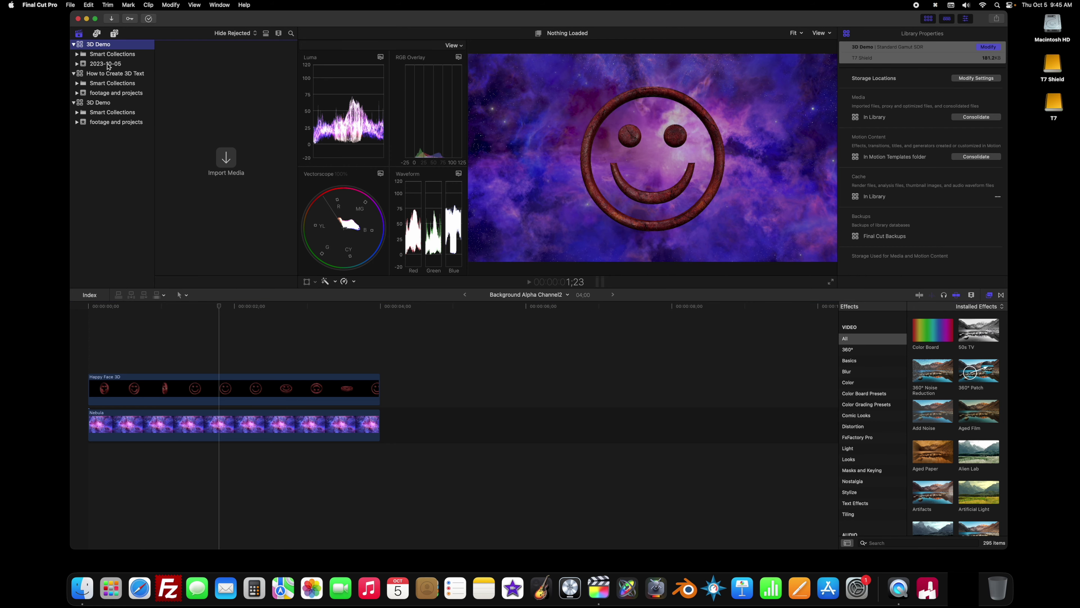
Rename the 2023-10-05 event to 'footage and projects'.
click(109, 64)
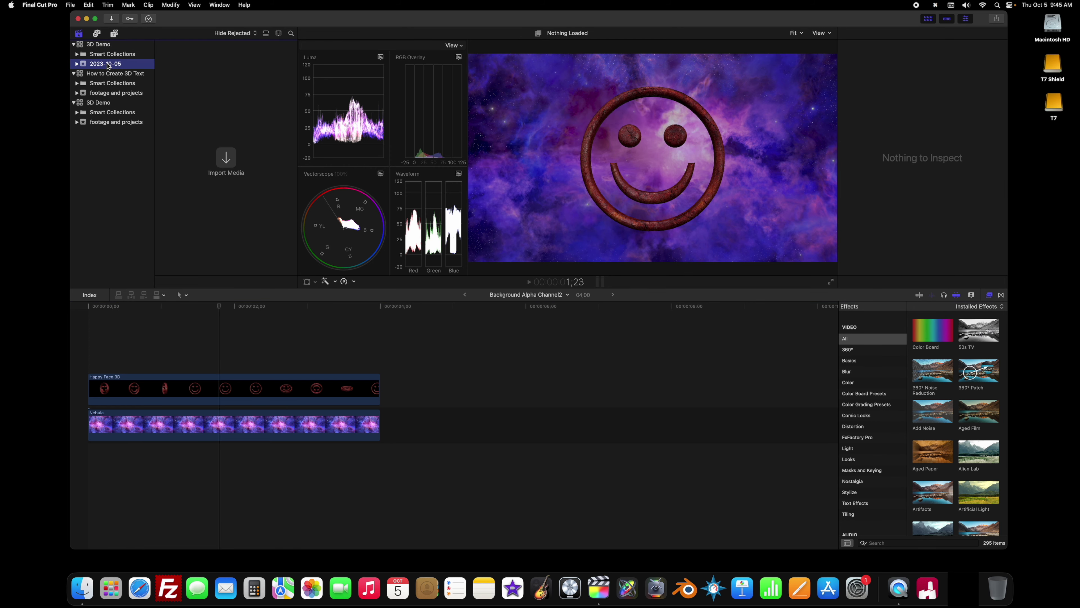
click(109, 64)
text(footage and projec)
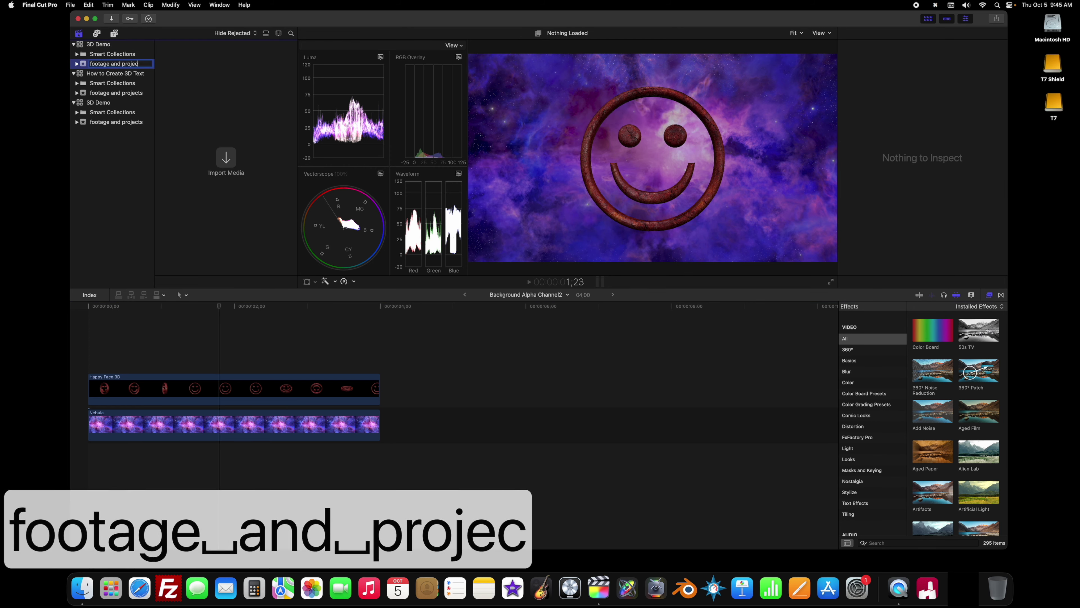
click(70, 4)
mouse_move(102, 17)
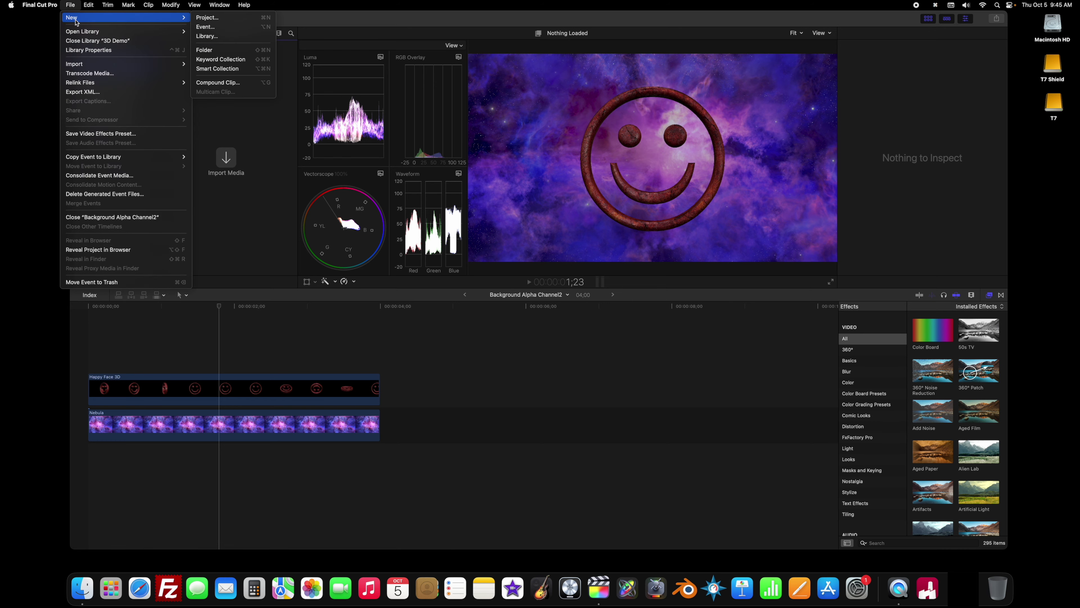
Create a 4K 3840x2160 29.97p project named '3D Demo'.
click(213, 18)
text(3)
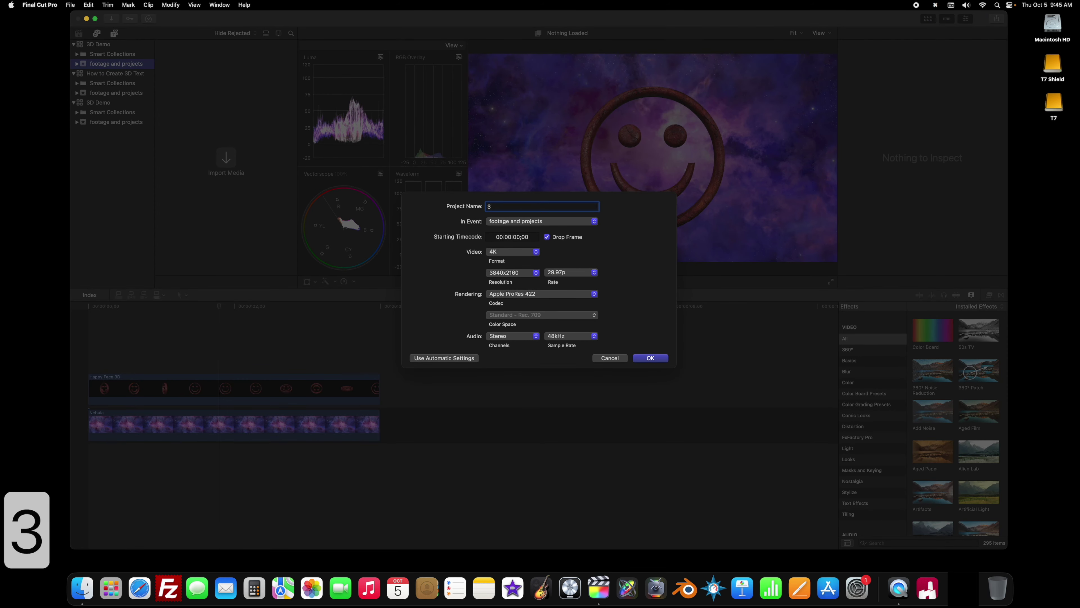
text(D Demo)
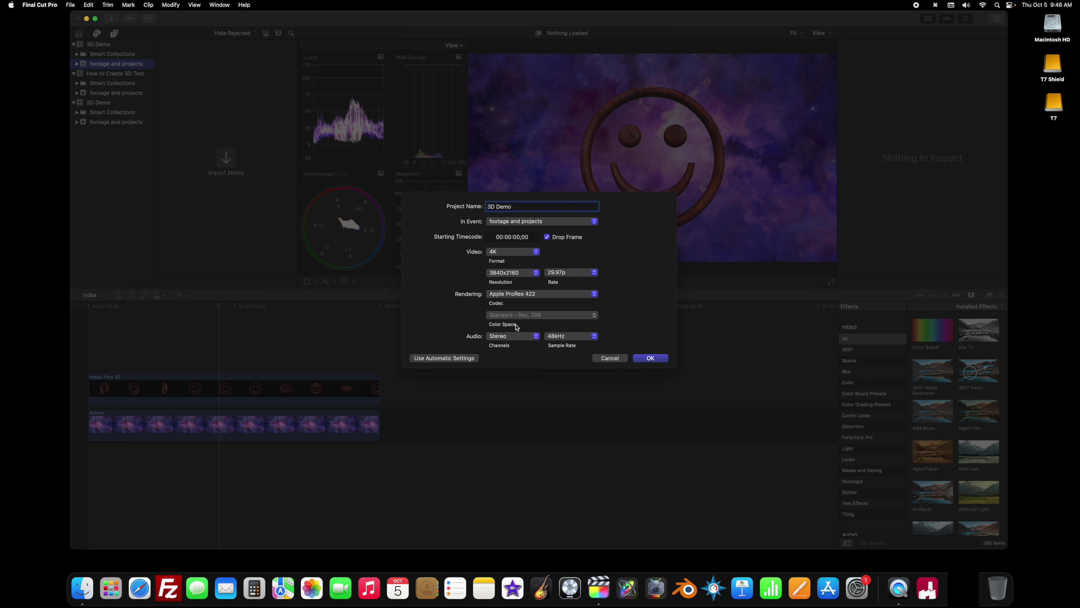
click(651, 358)
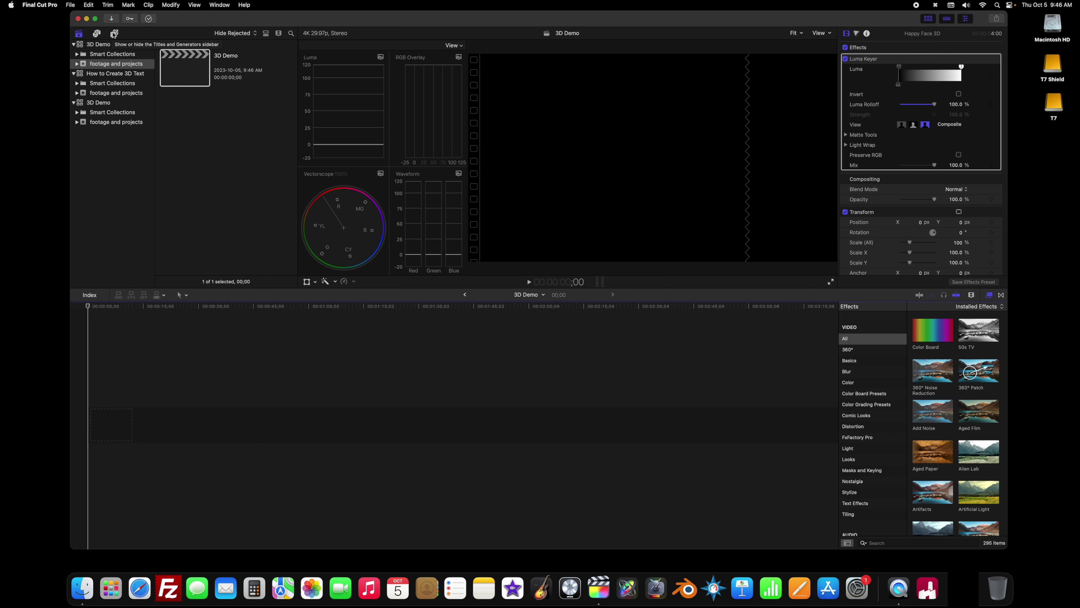
Add the Custom solid generator to the start of the 3D Demo timeline.
click(114, 34)
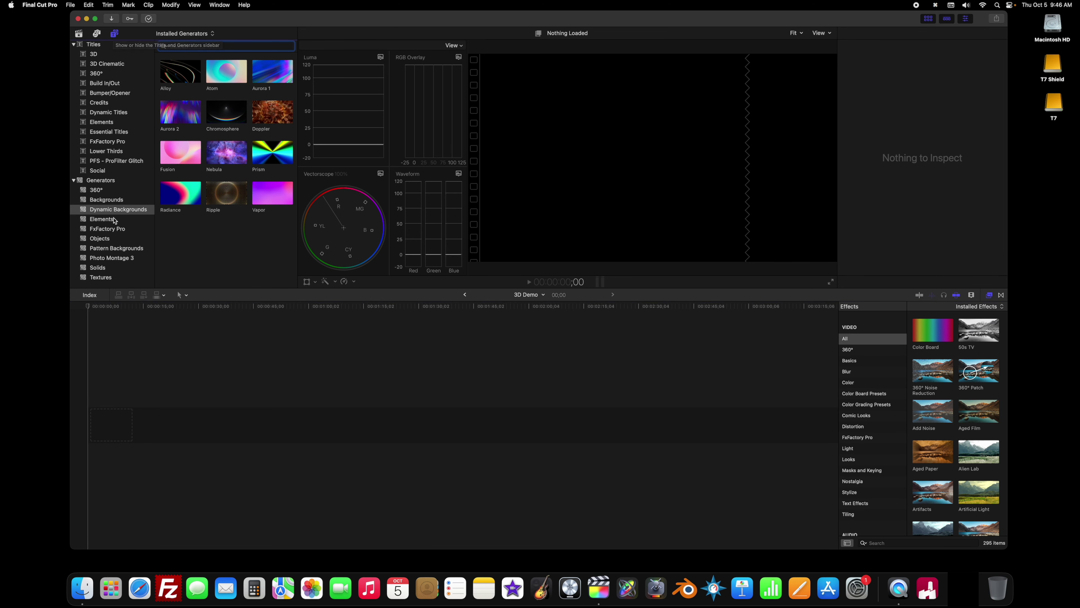
click(100, 267)
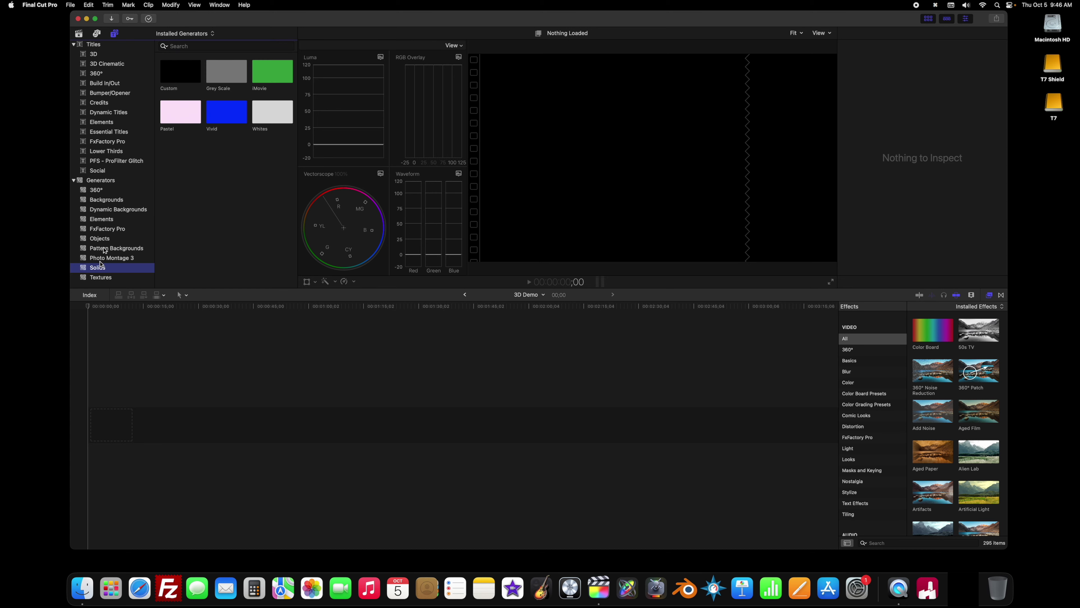
click(180, 81)
drag(180, 81, 99, 425)
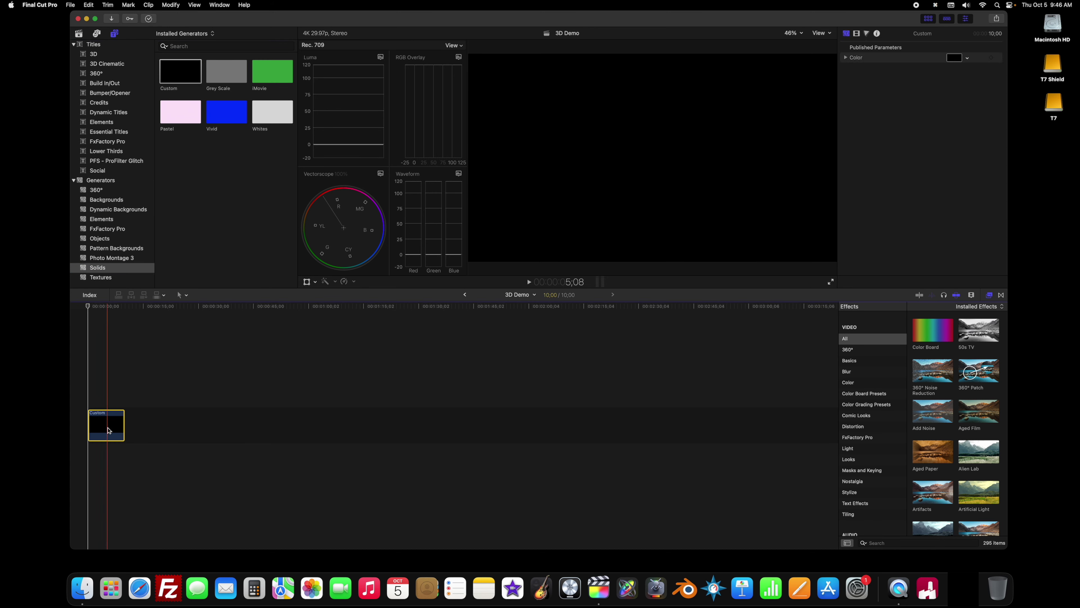
Change the Custom clip's duration to 4 seconds (4:00).
right_click(108, 430)
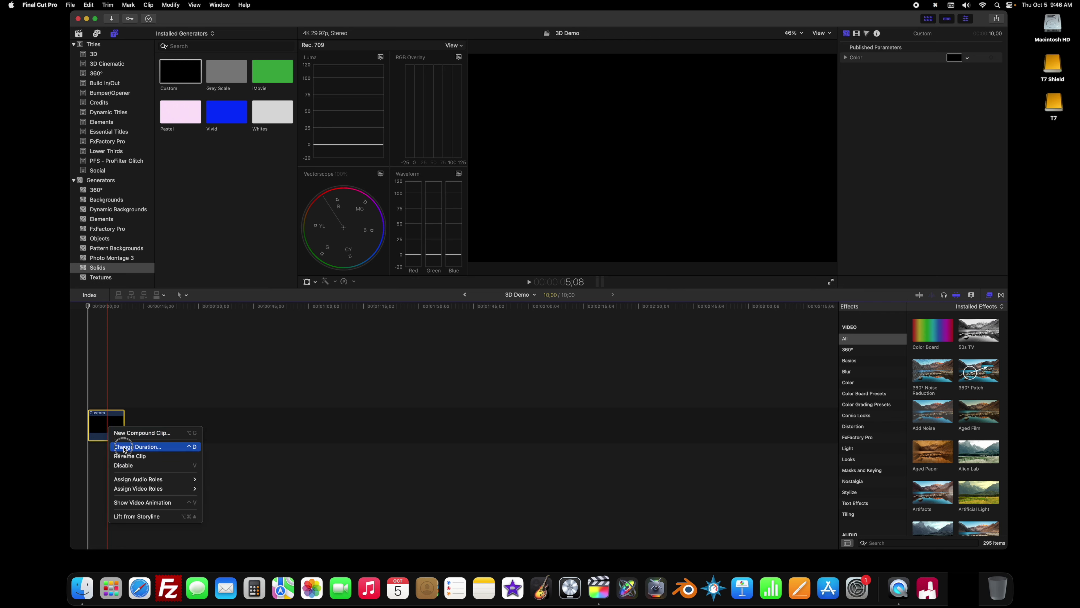
click(124, 446)
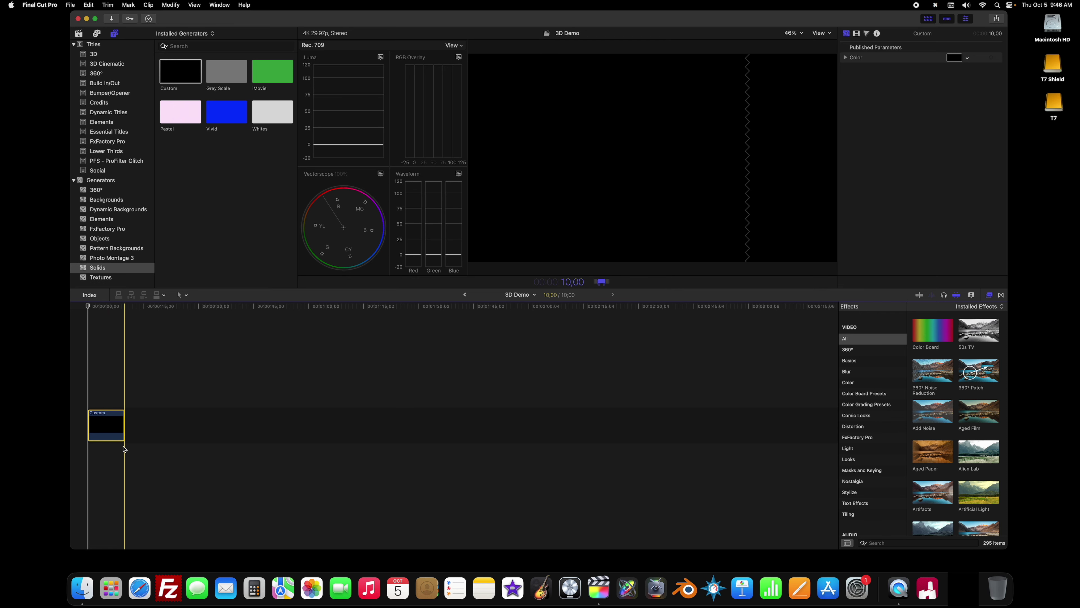
text(400)
key(Return)
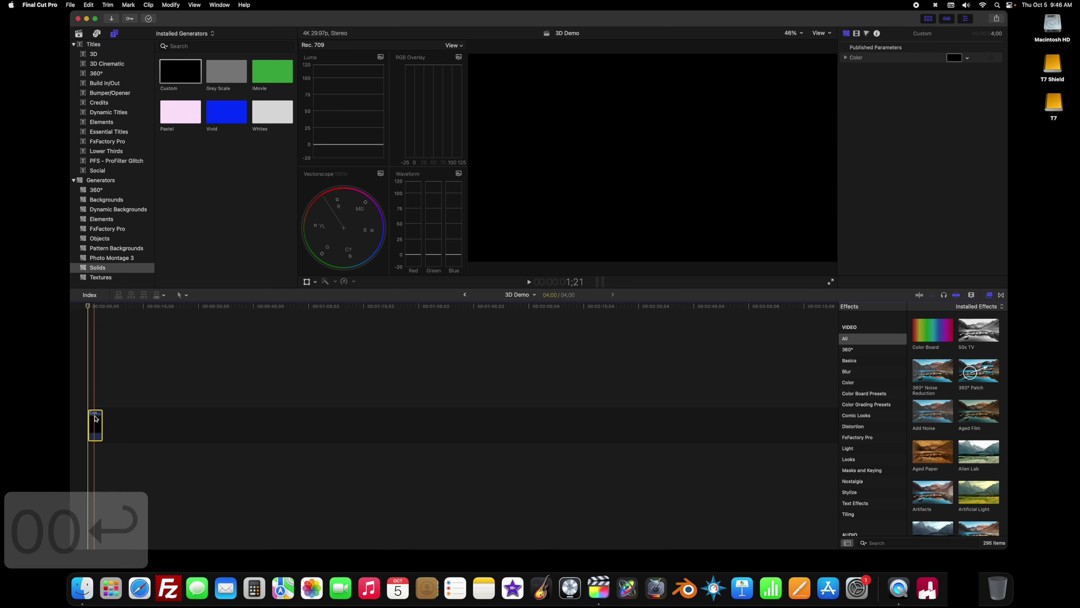
key(super+equal)
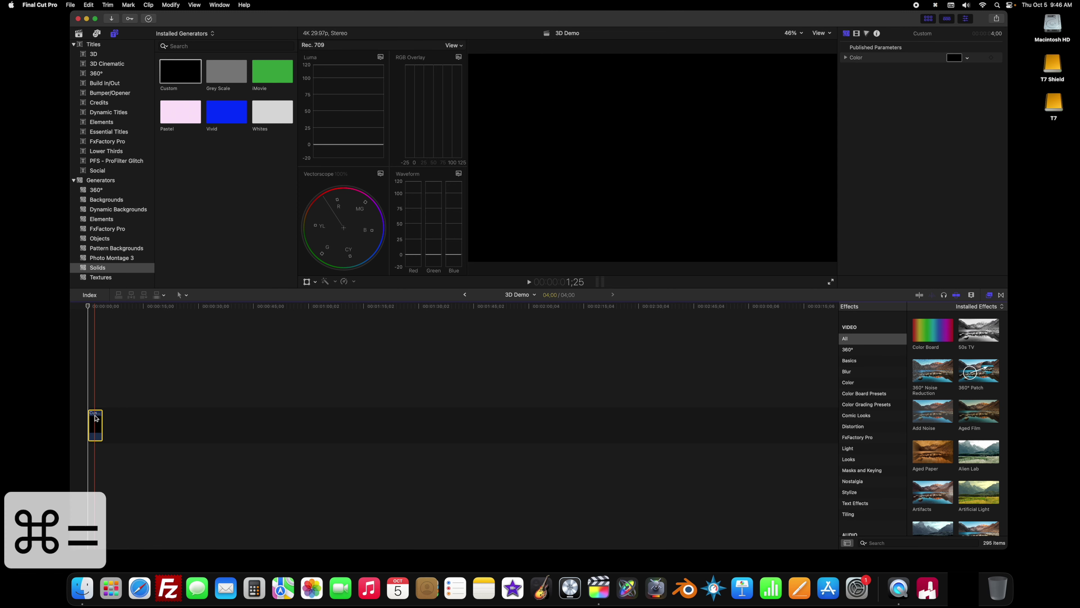
key(super+minus)
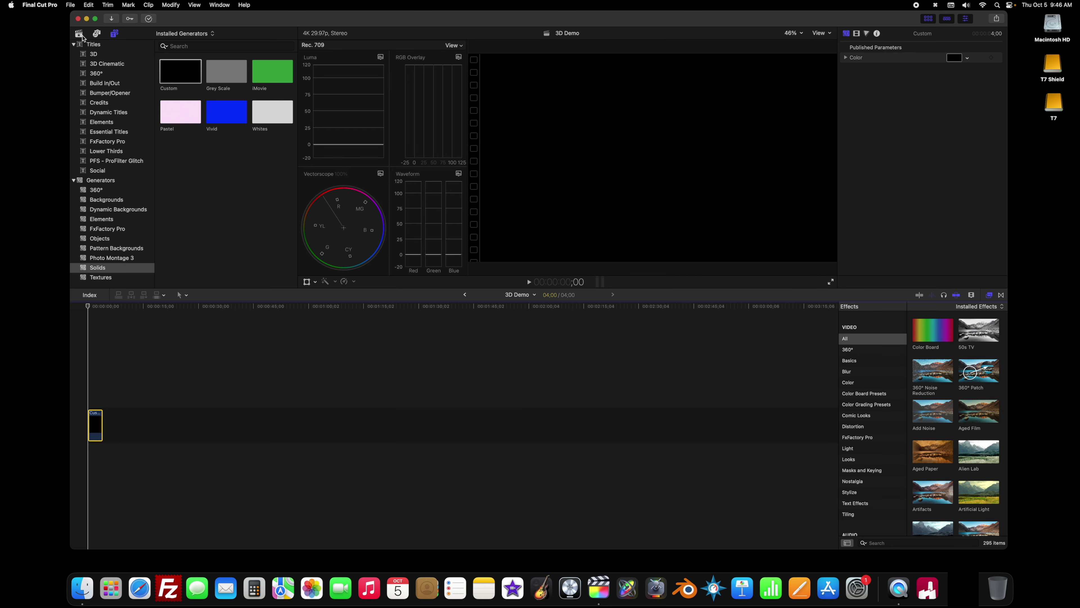
Create an extra empty project named ';lkj'.
click(78, 34)
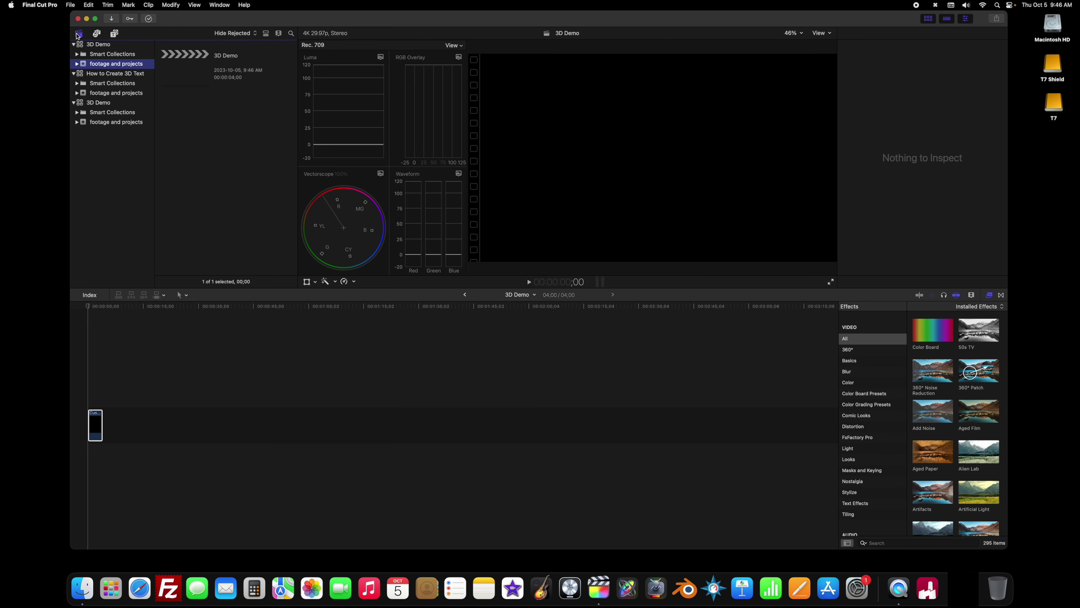
click(70, 4)
mouse_move(77, 18)
click(192, 17)
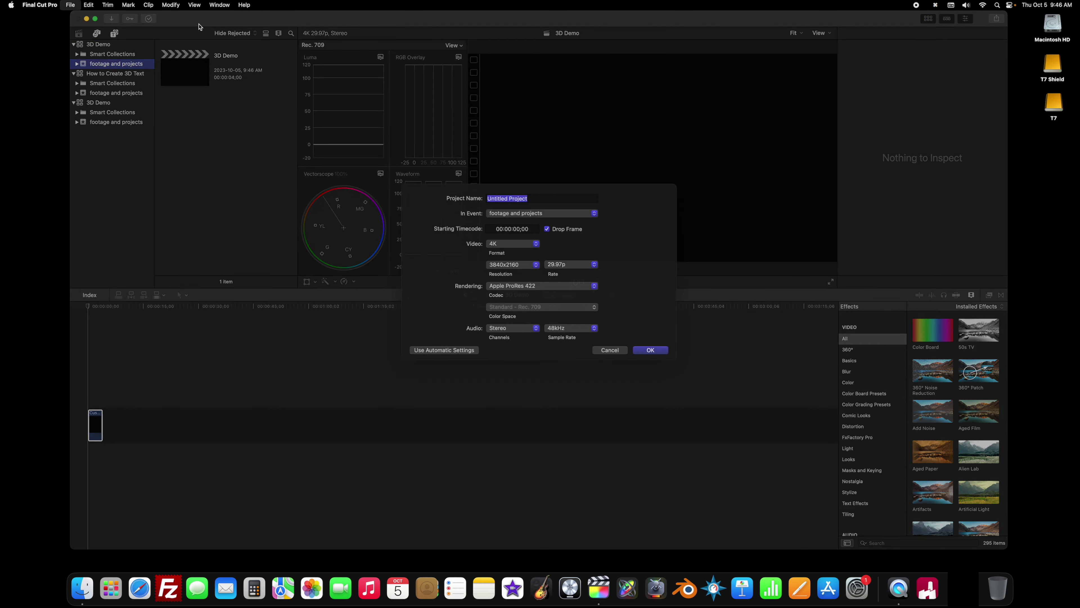
text(;lkj)
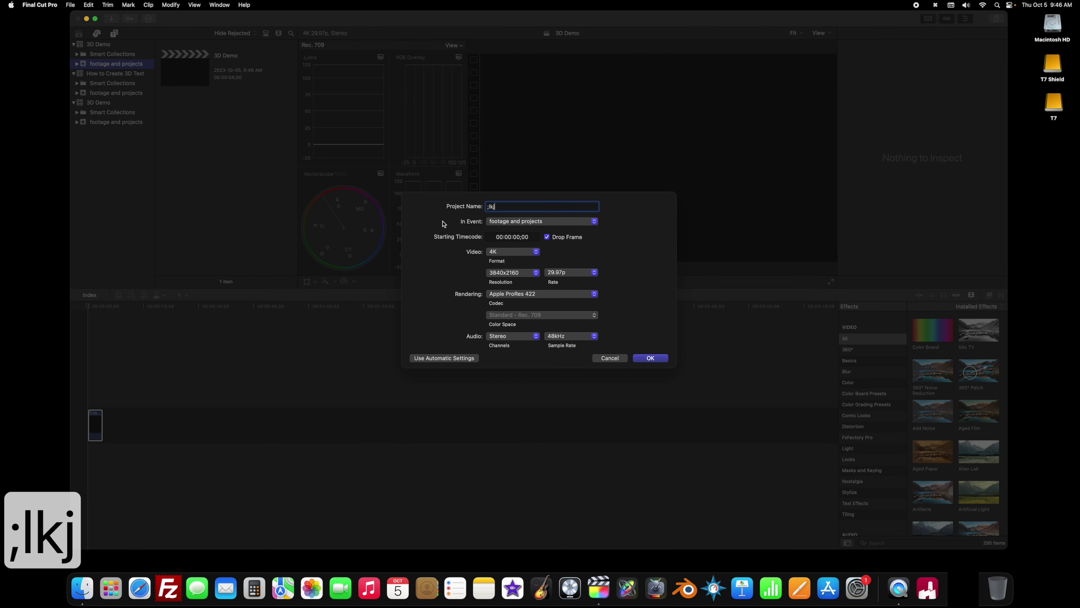
click(647, 357)
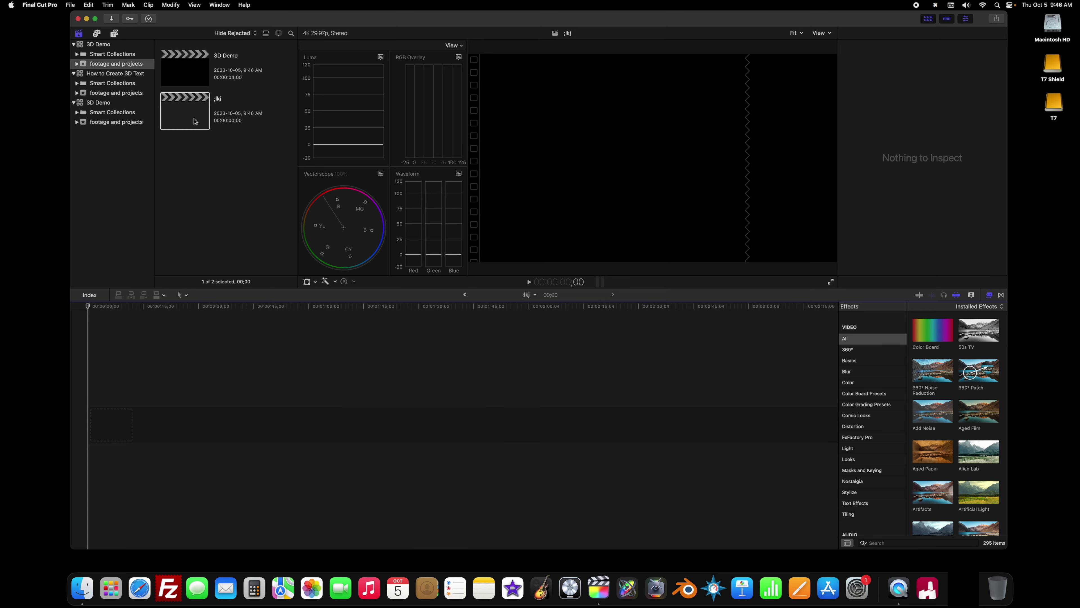
Reopen the 3D Demo project at its start and select the Custom solid clip.
double_click(185, 78)
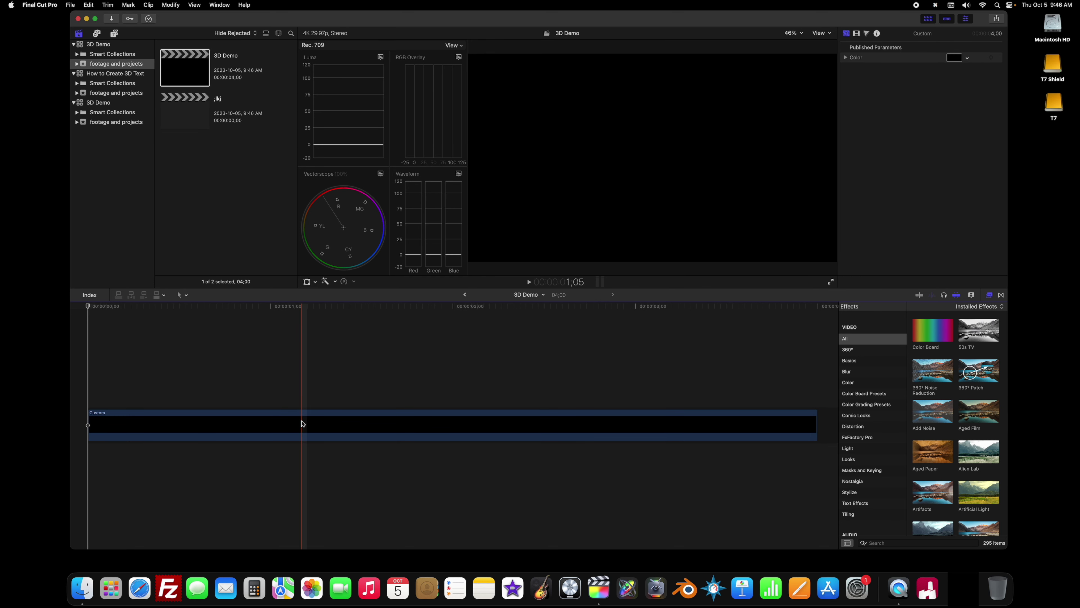
key(super+minus)
key(super+equal)
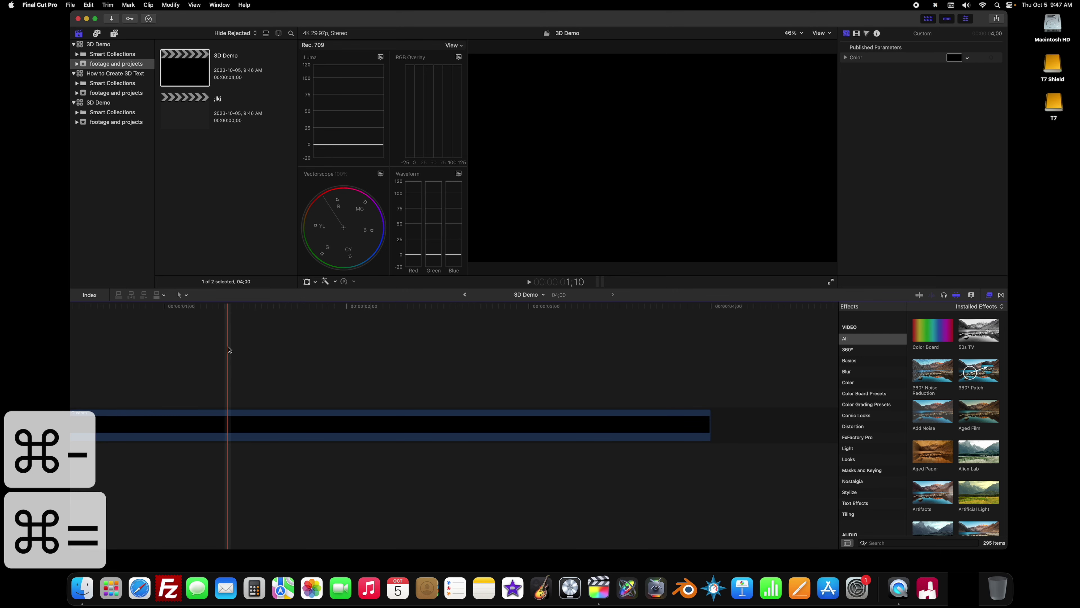
key(Home)
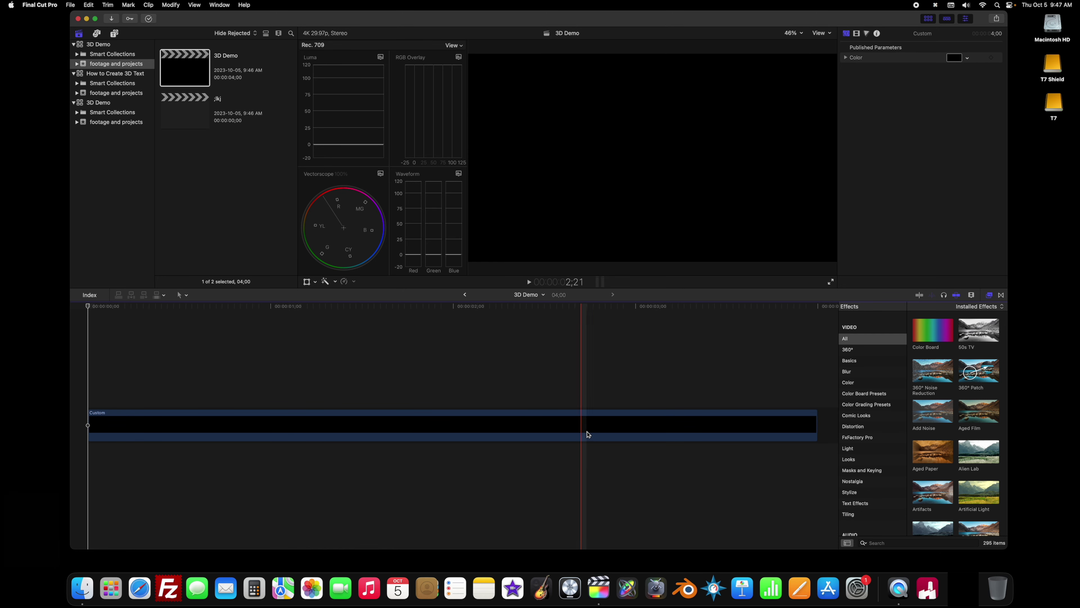
click(385, 422)
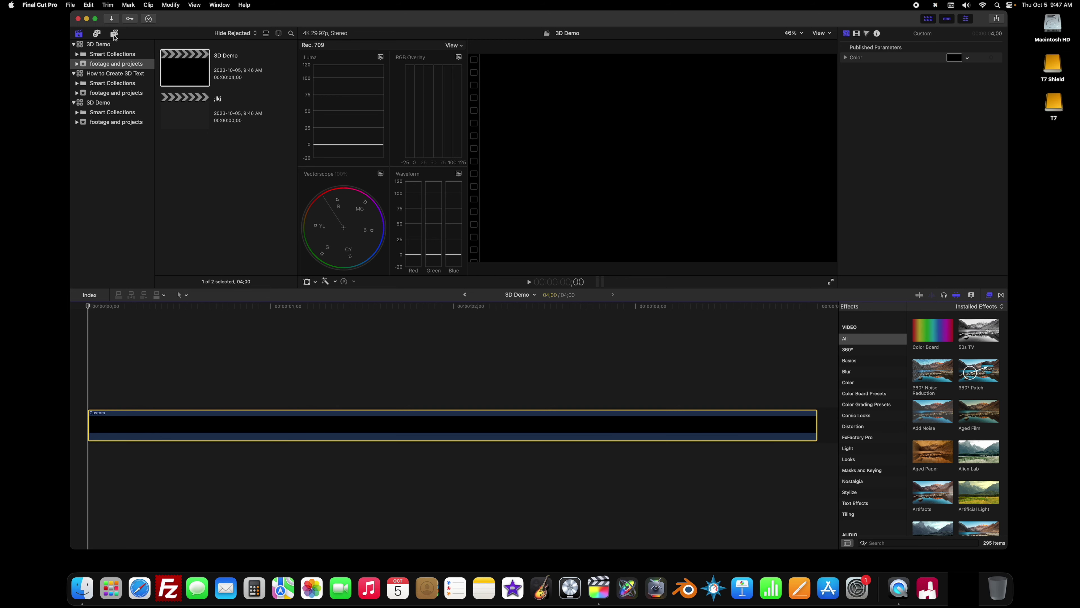
click(115, 34)
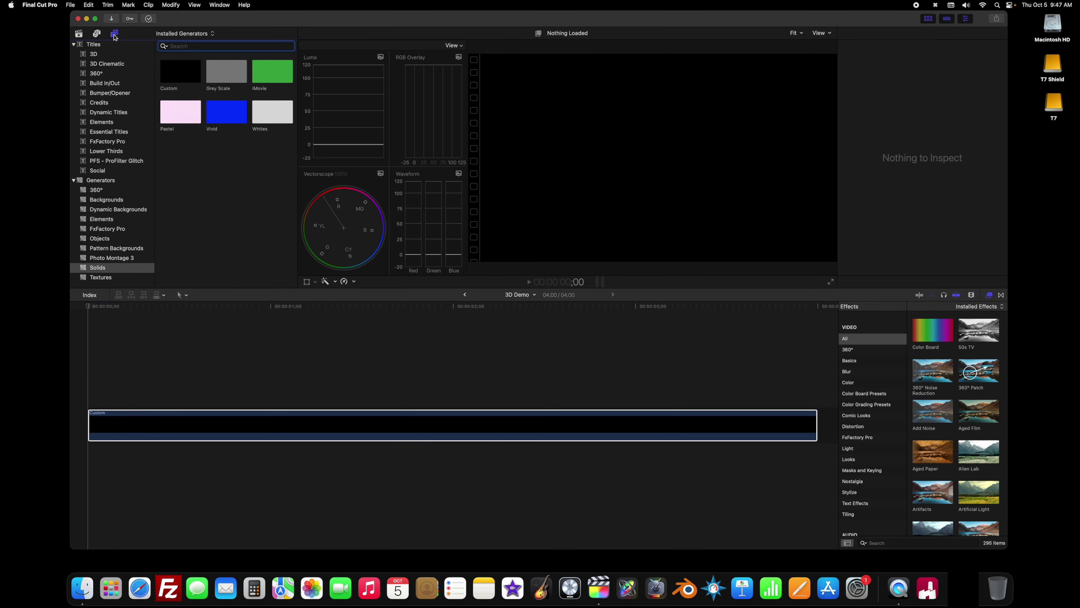
Place the Custom 3D title above the Custom solid and extend it to 4;00.
click(94, 55)
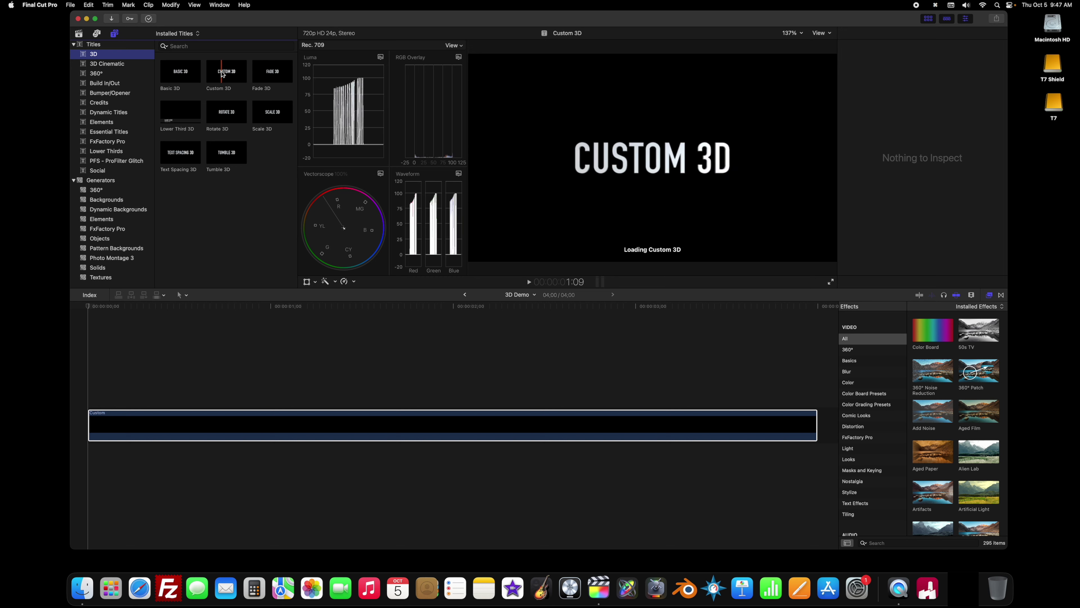
click(222, 75)
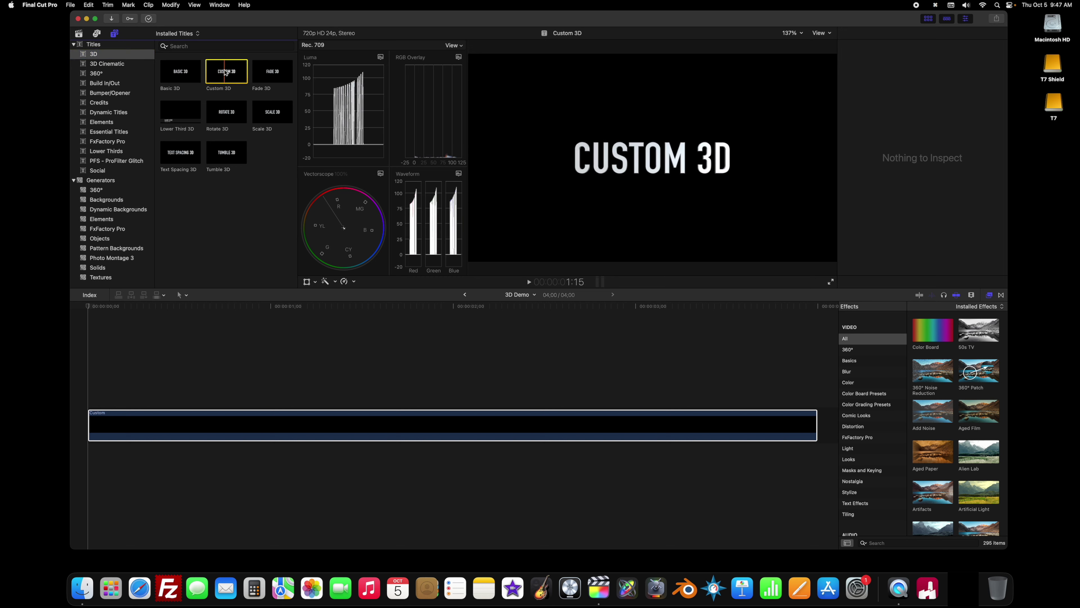
drag(223, 75, 90, 401)
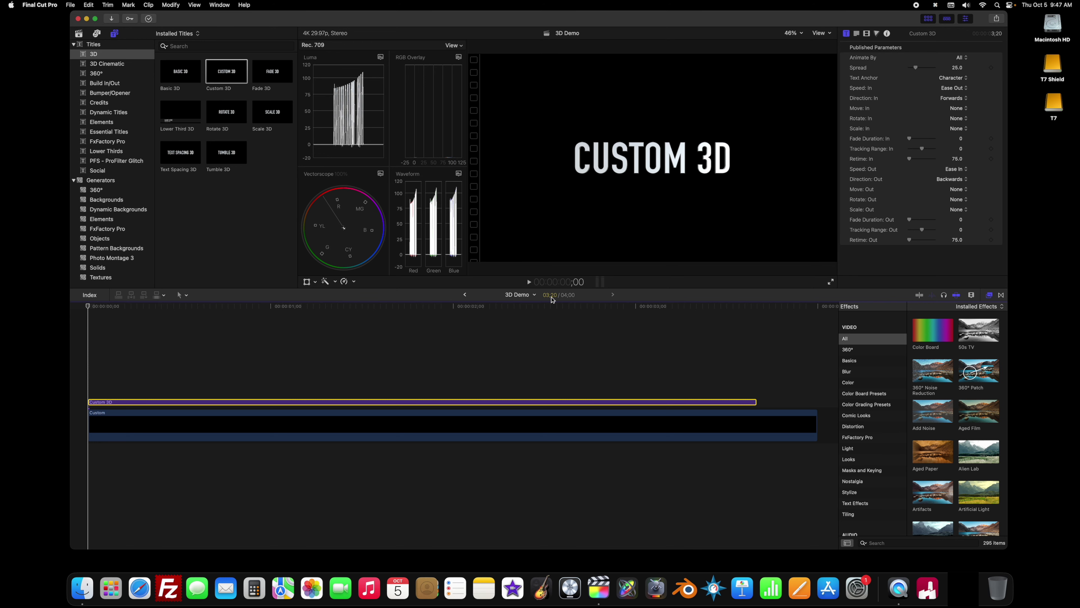
drag(756, 402, 815, 405)
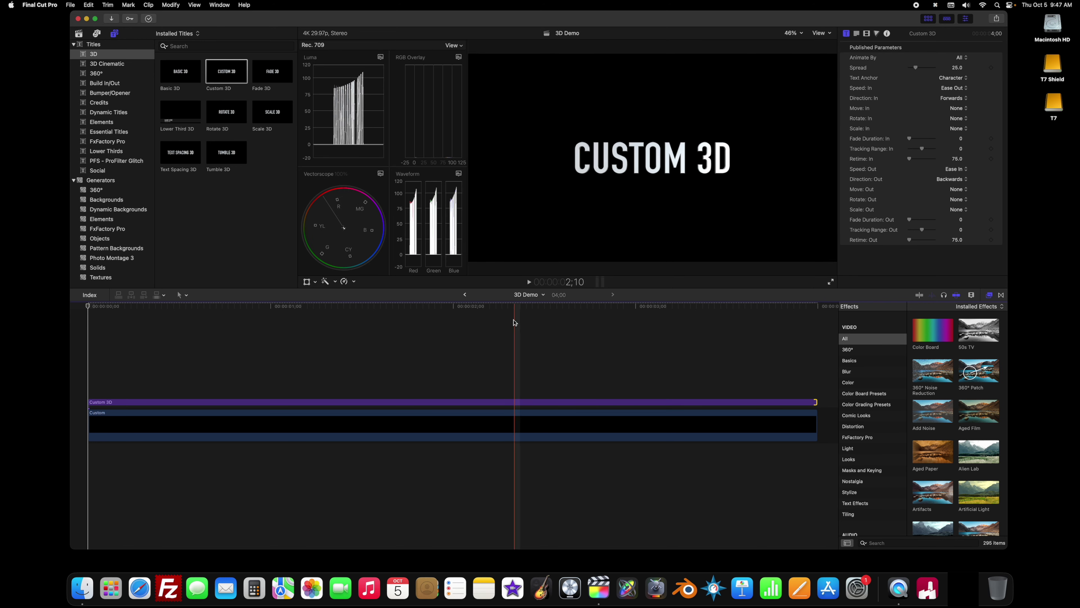
Replace the title's placeholder CUSTOM 3D text with 'Starbelt.ca'.
click(464, 306)
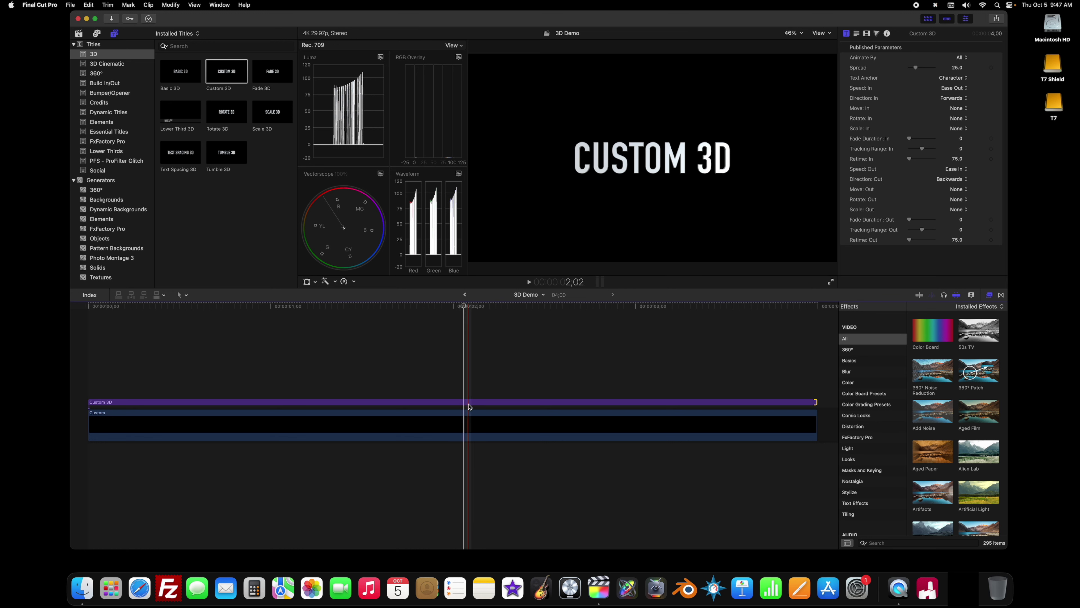
double_click(469, 402)
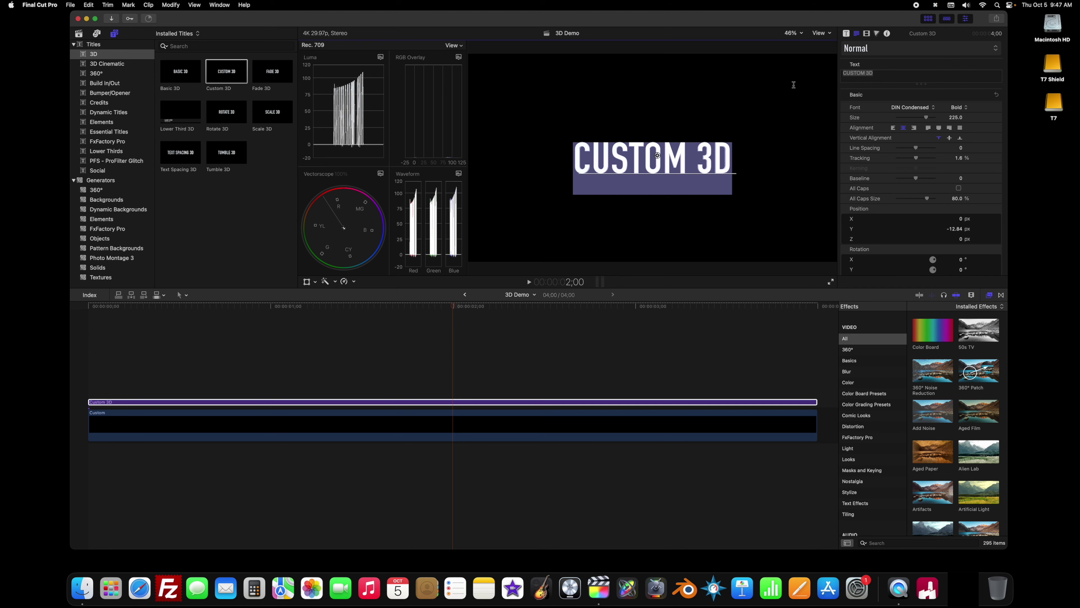
key(BackSpace)
key(BackSpace)
text(S)
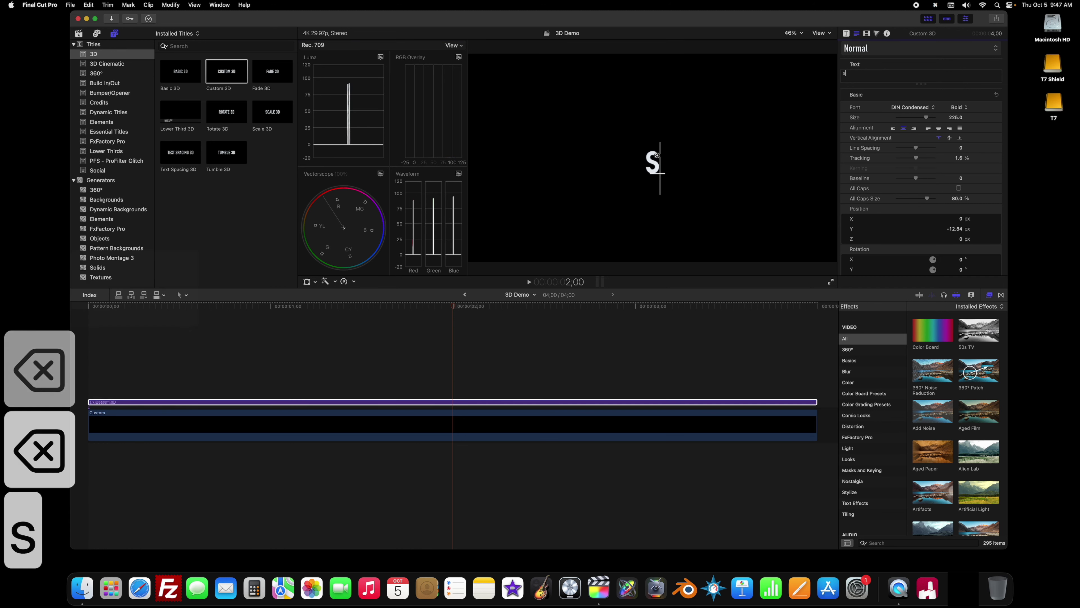
text(tarbelt)
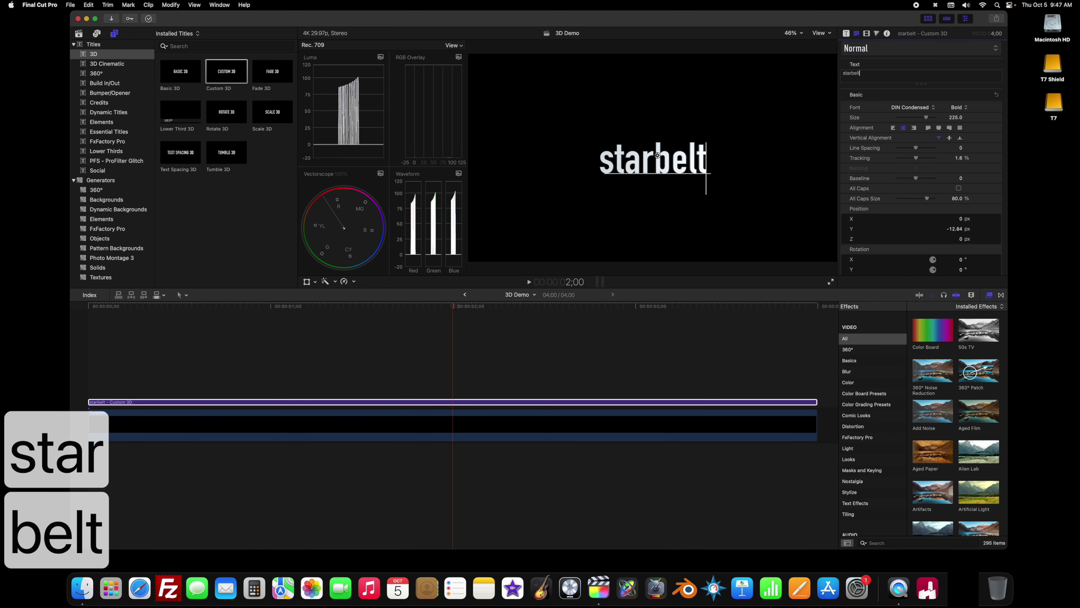
text(.ca)
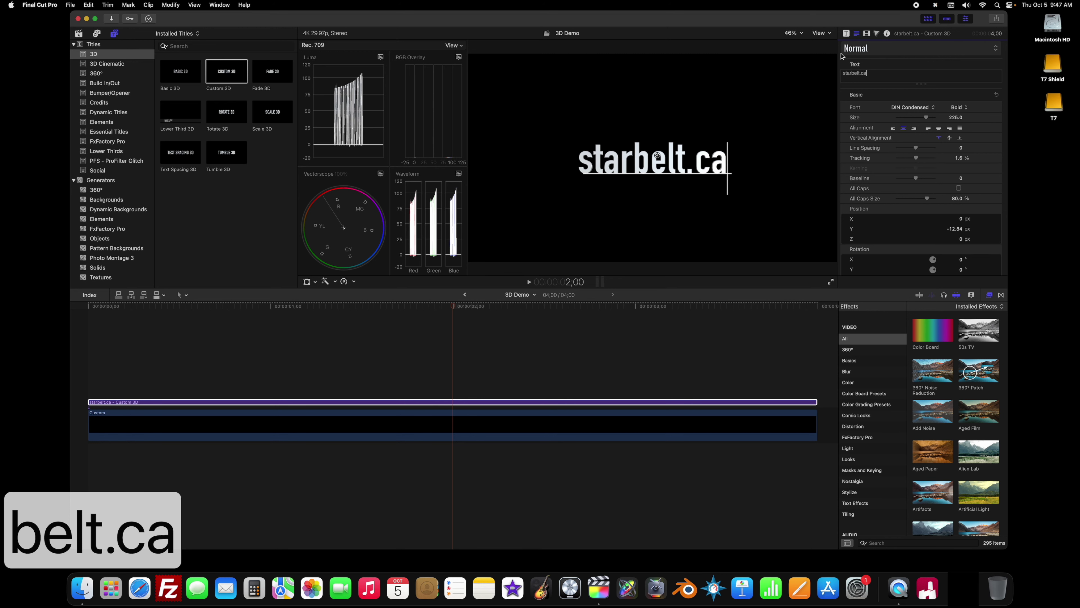
Set the title text to the Strenuous font, keeping the default size 225.
triple_click(856, 74)
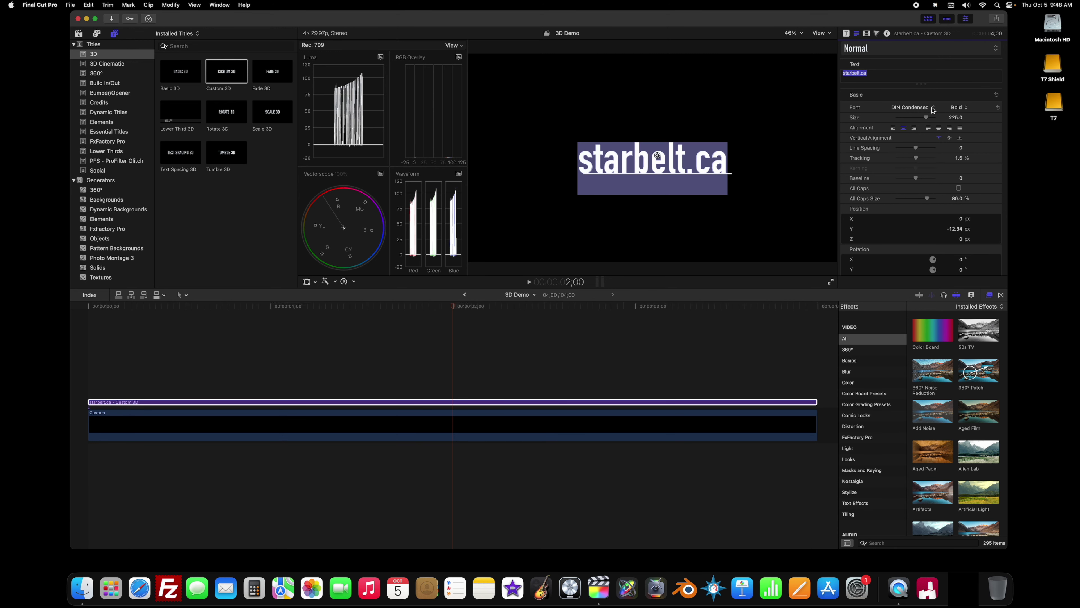
click(932, 110)
scroll(932, 127, down, 15)
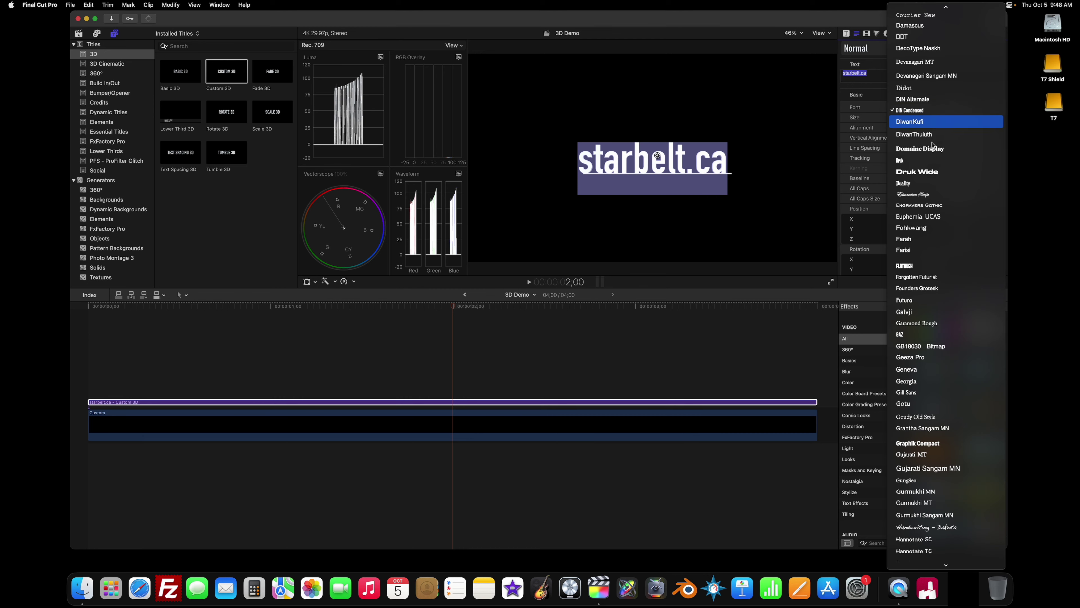
scroll(933, 150, down, 15)
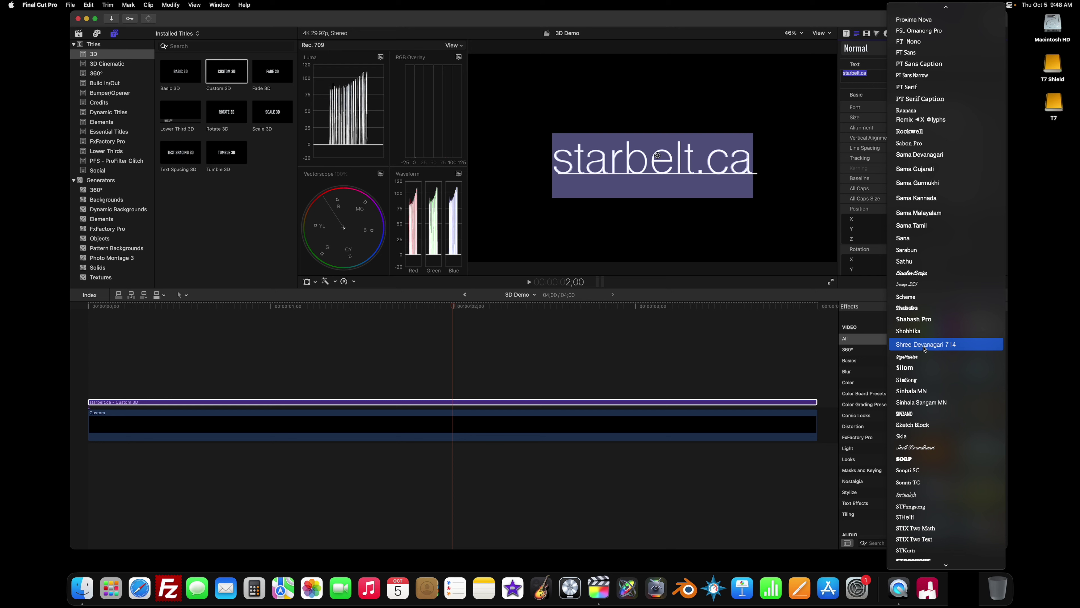
scroll(925, 347, down, 5)
scroll(913, 425, down, 5)
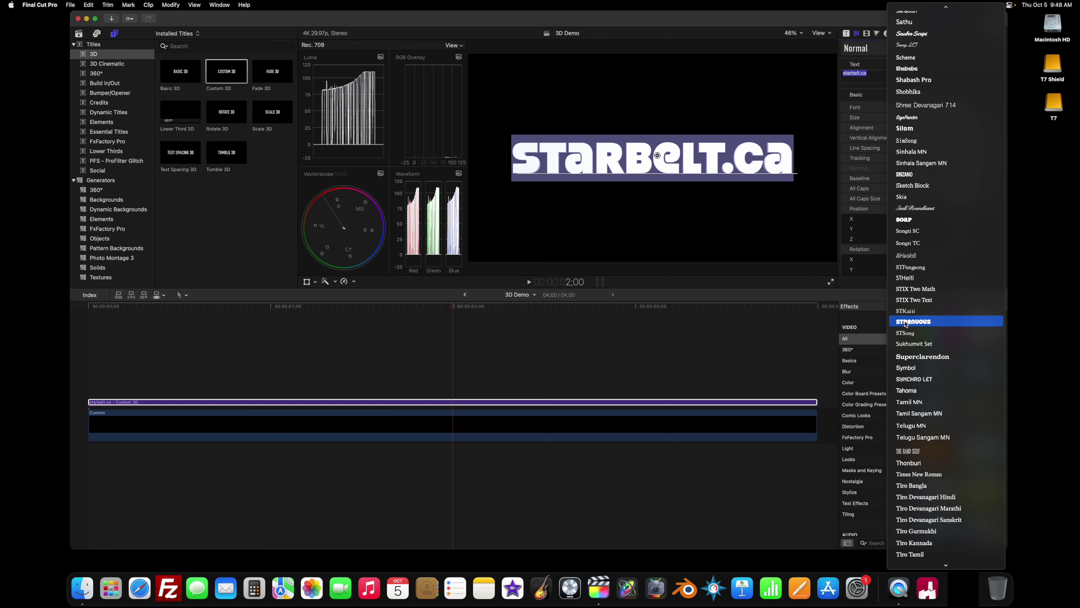
click(906, 322)
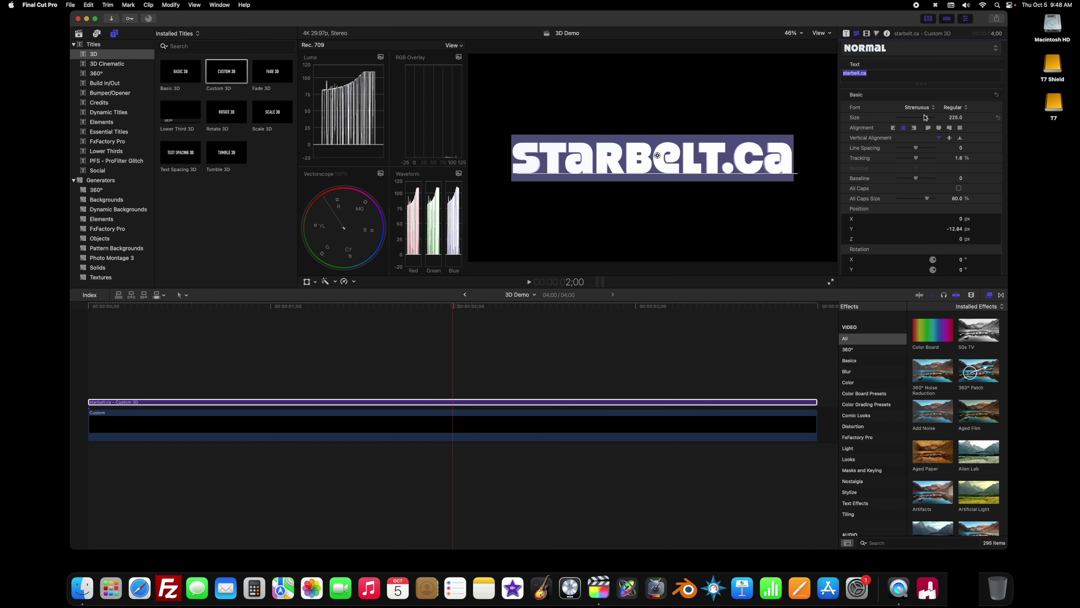
mouse_move(928, 119)
mouse_down()
mouse_move(939, 120)
mouse_move(929, 121)
mouse_up()
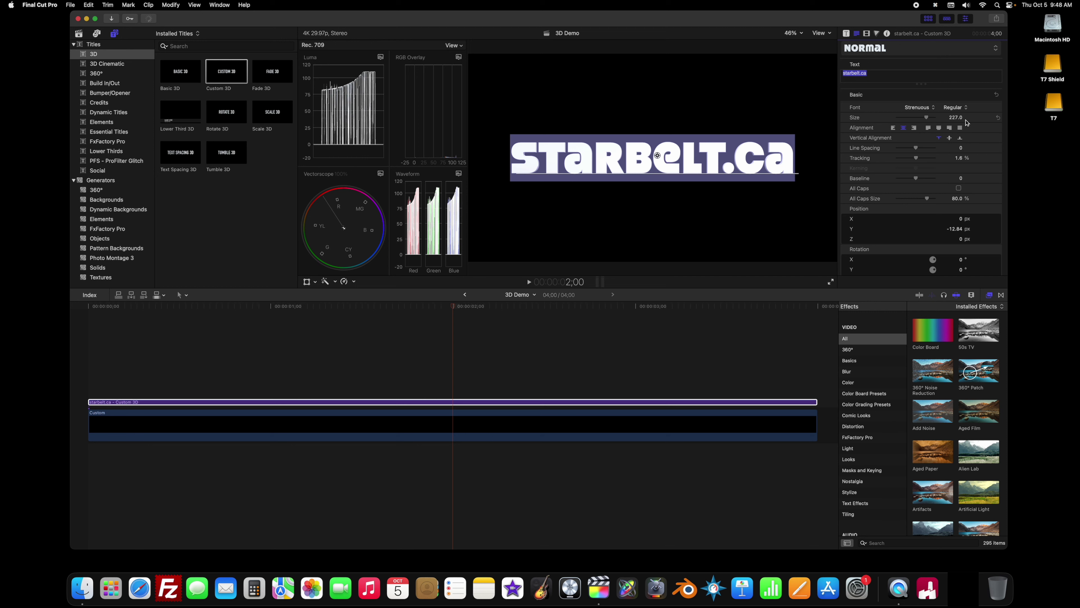
click(998, 119)
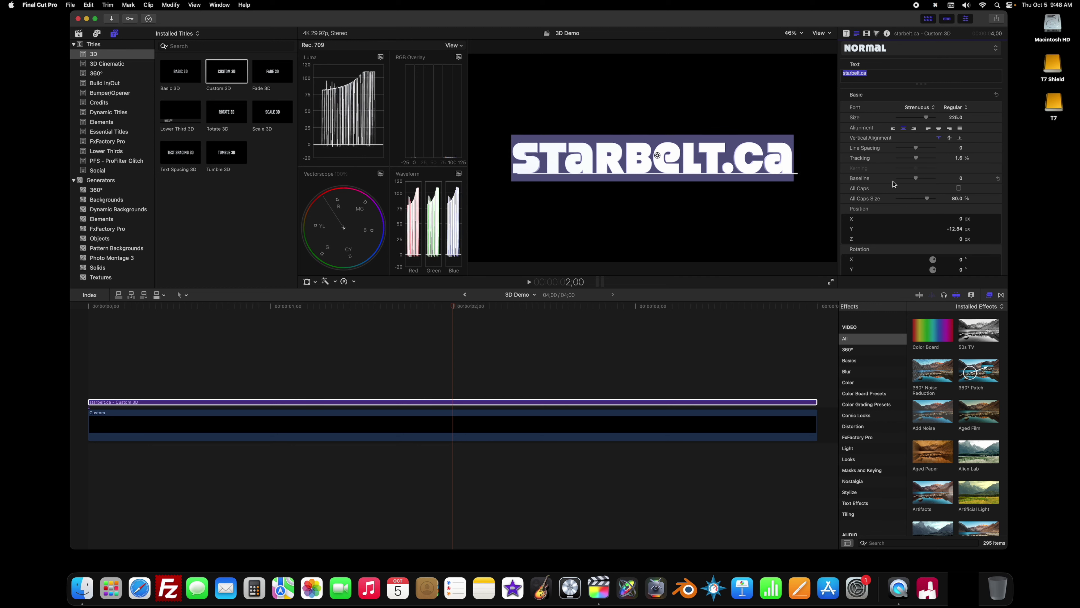
scroll(893, 184, down, 10)
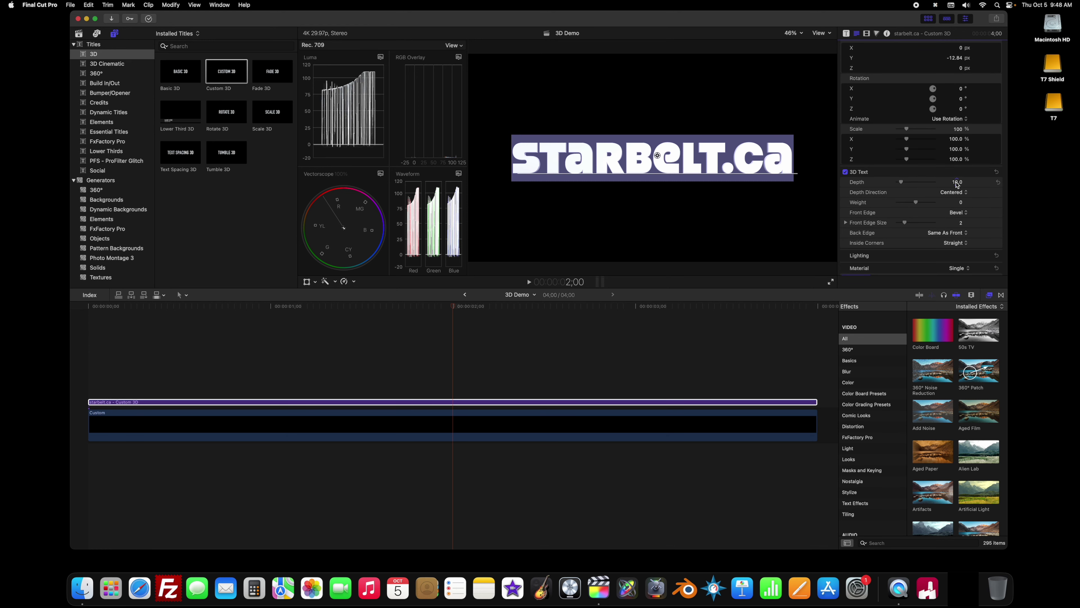
Give the title a 3D depth of 33 and Round front edges of size 10.
click(956, 182)
text(33)
key(Return)
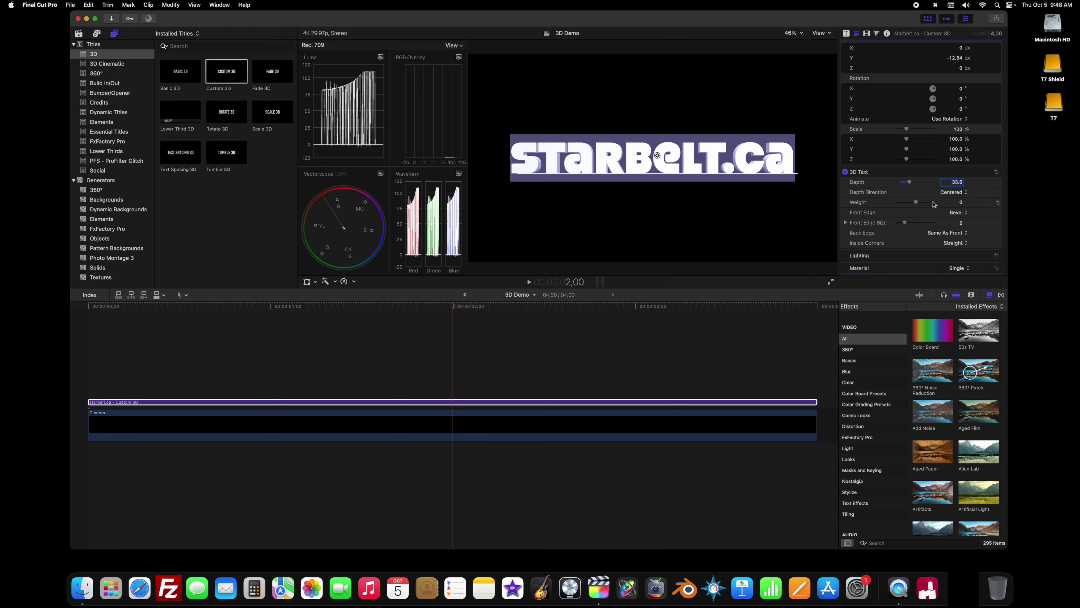
click(956, 214)
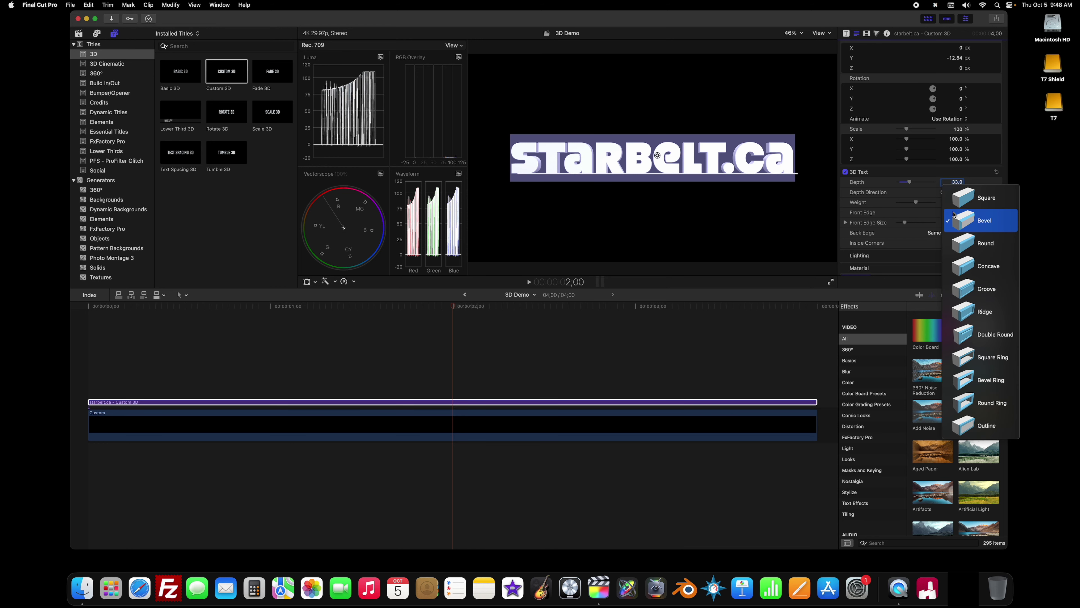
click(950, 239)
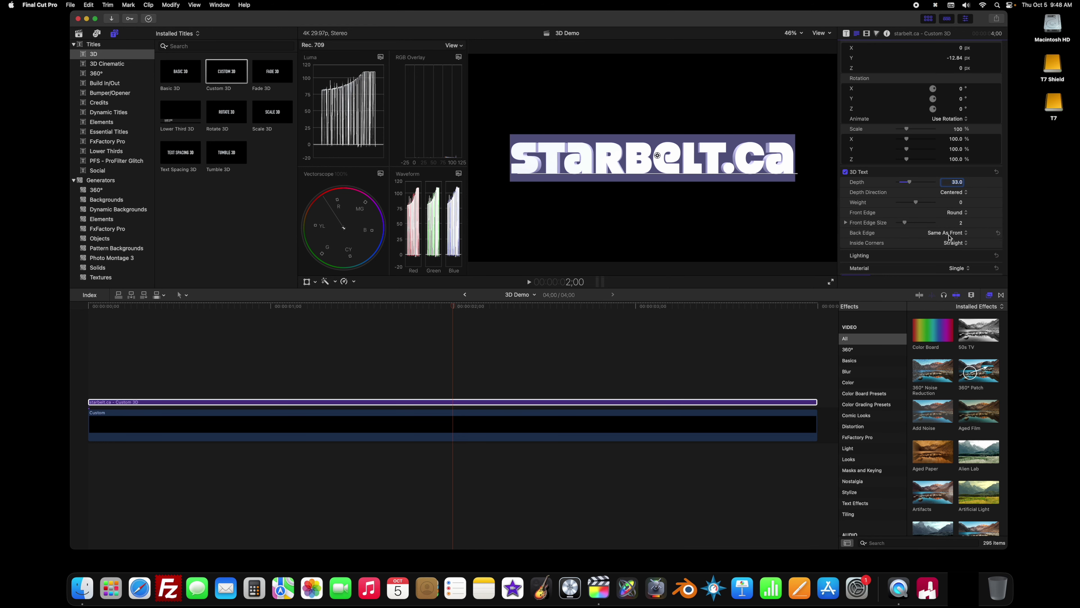
drag(904, 224, 976, 223)
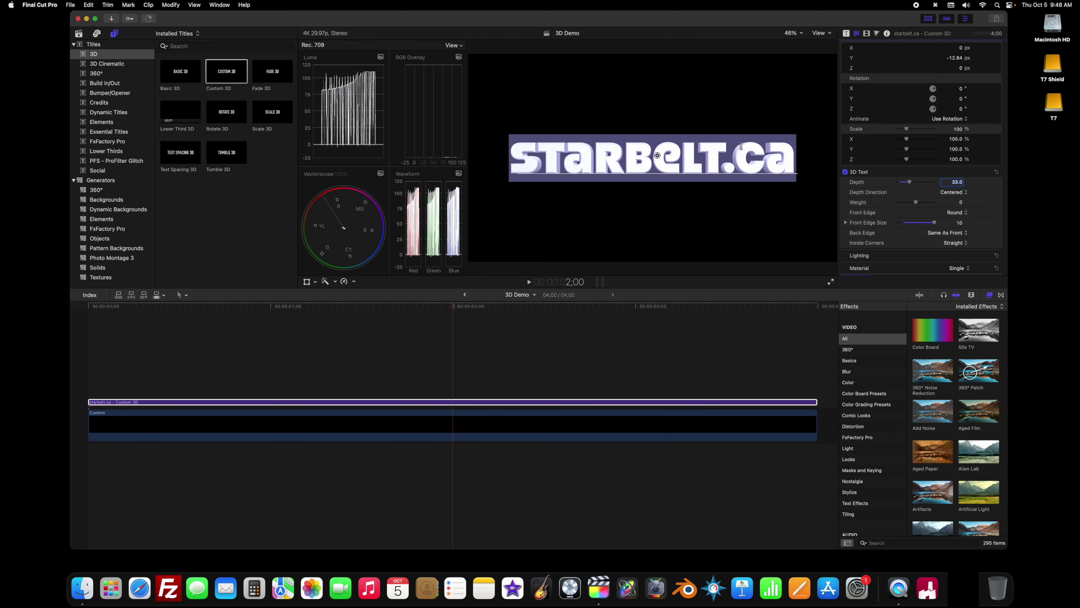
Apply the Metal > Chrome material from the Material Library to the starbelt.ca text.
scroll(863, 190, down, 5)
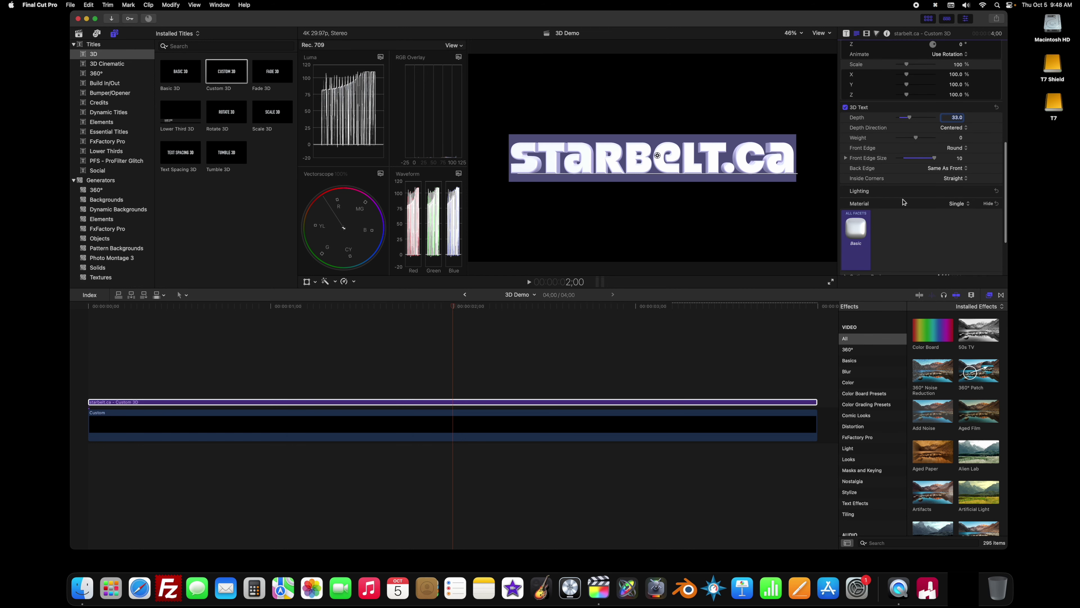
mouse_move(852, 197)
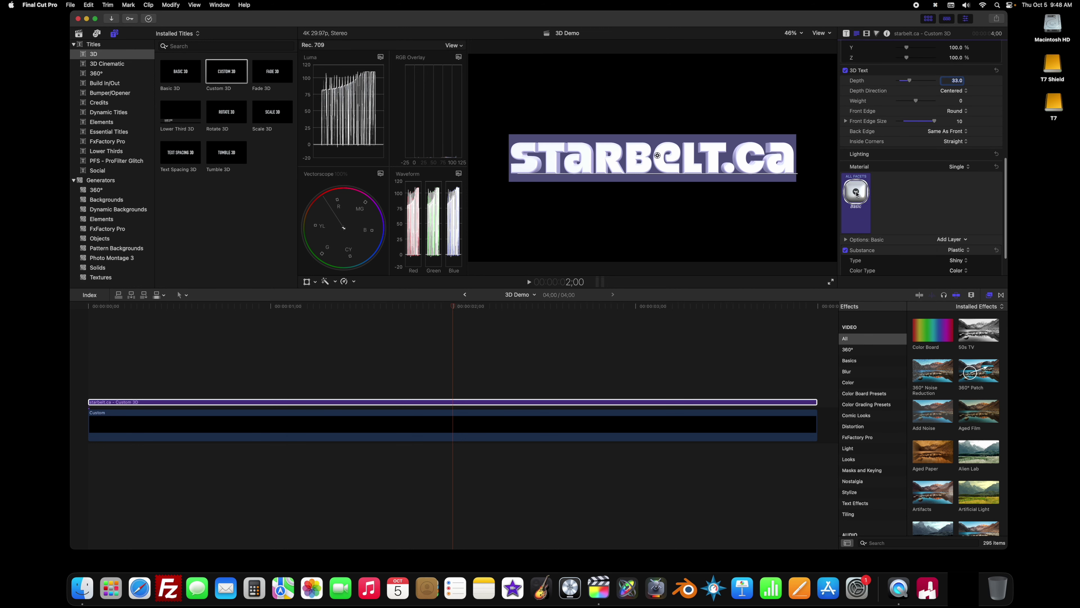
click(856, 193)
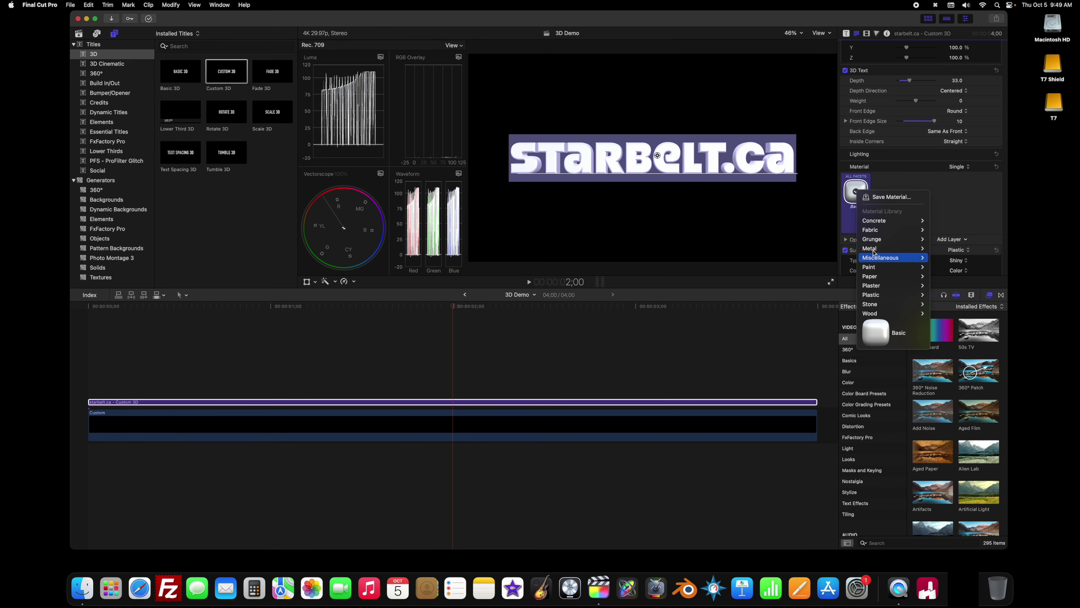
mouse_move(873, 251)
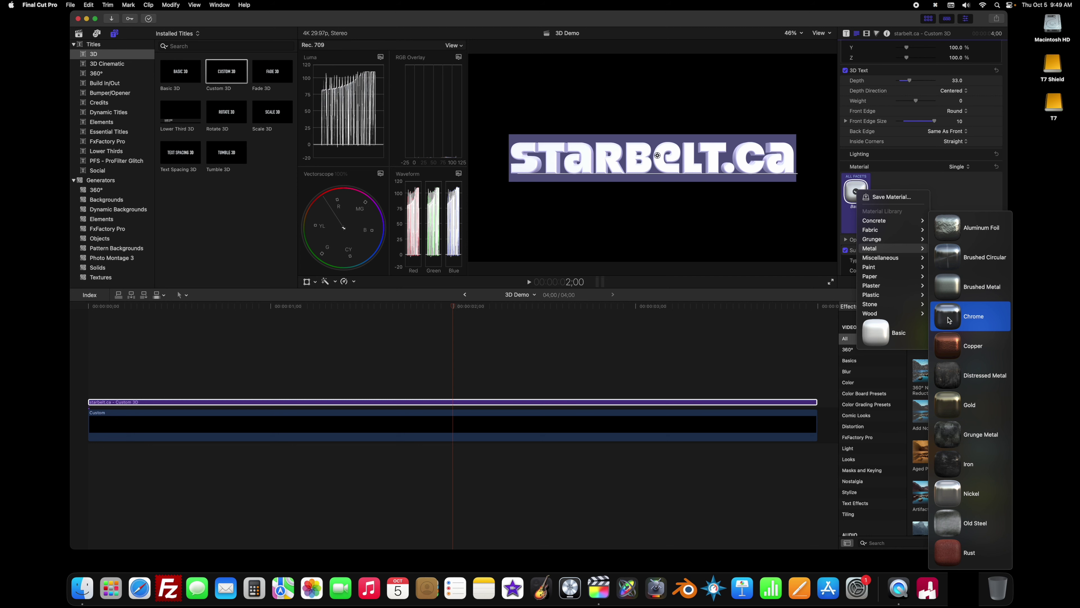
click(971, 316)
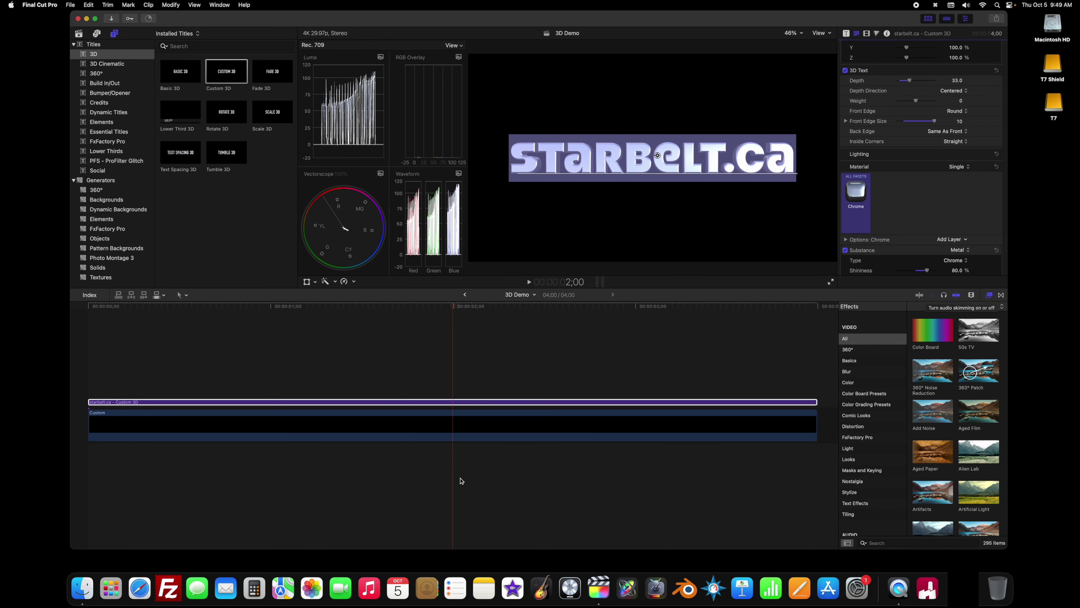
click(476, 428)
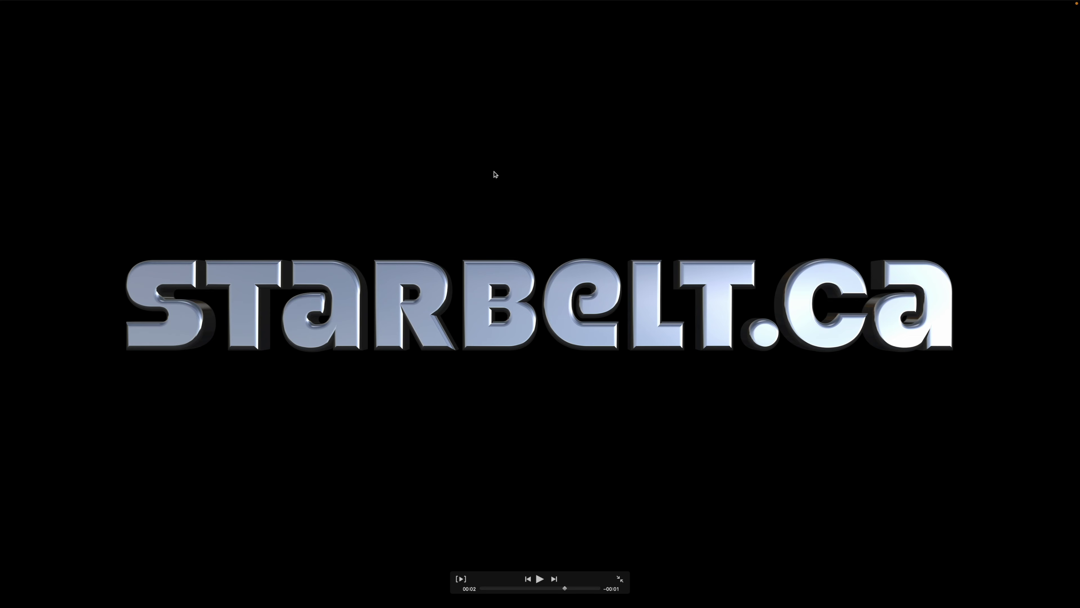
Exit full-screen playback and open the chrome starbelt.ca title's text settings.
key(Escape)
double_click(200, 404)
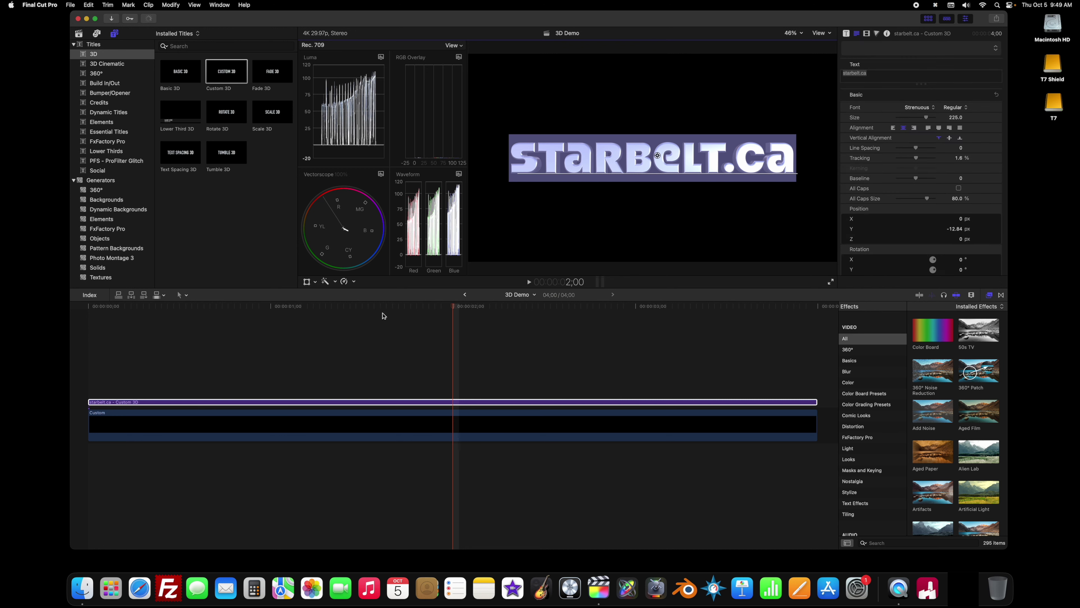
Add a Distress > Dents layer to the chrome title material and preview it full screen.
scroll(957, 173, down, 10)
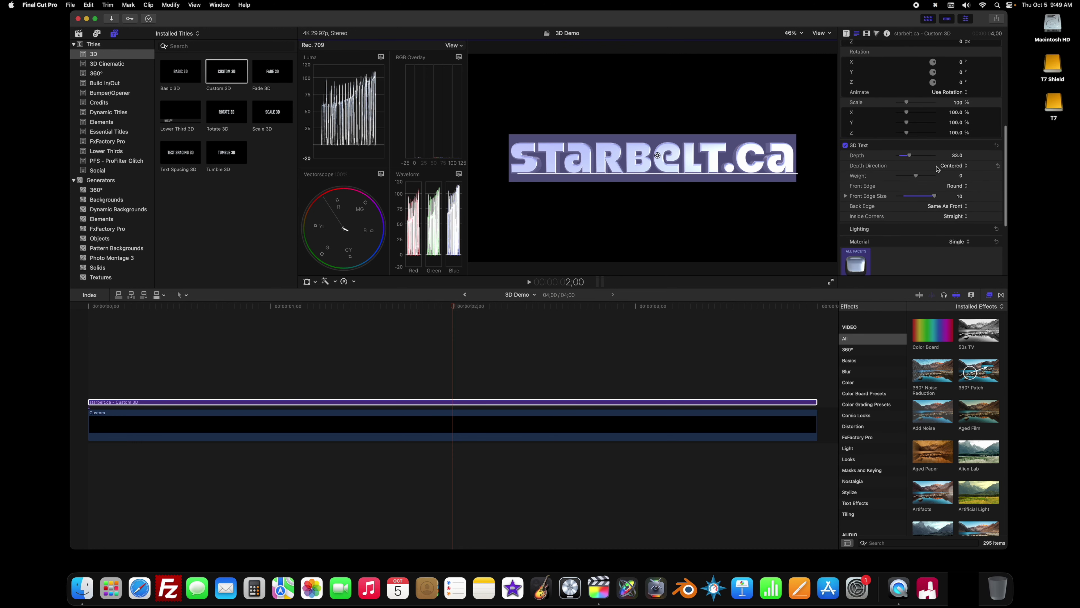
scroll(938, 168, down, 4)
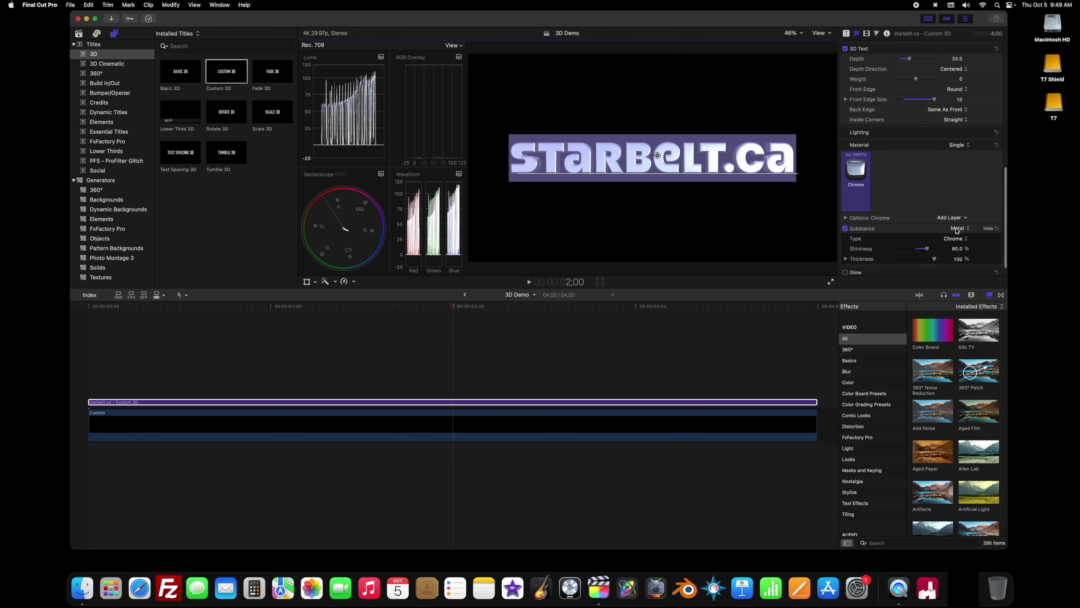
click(951, 217)
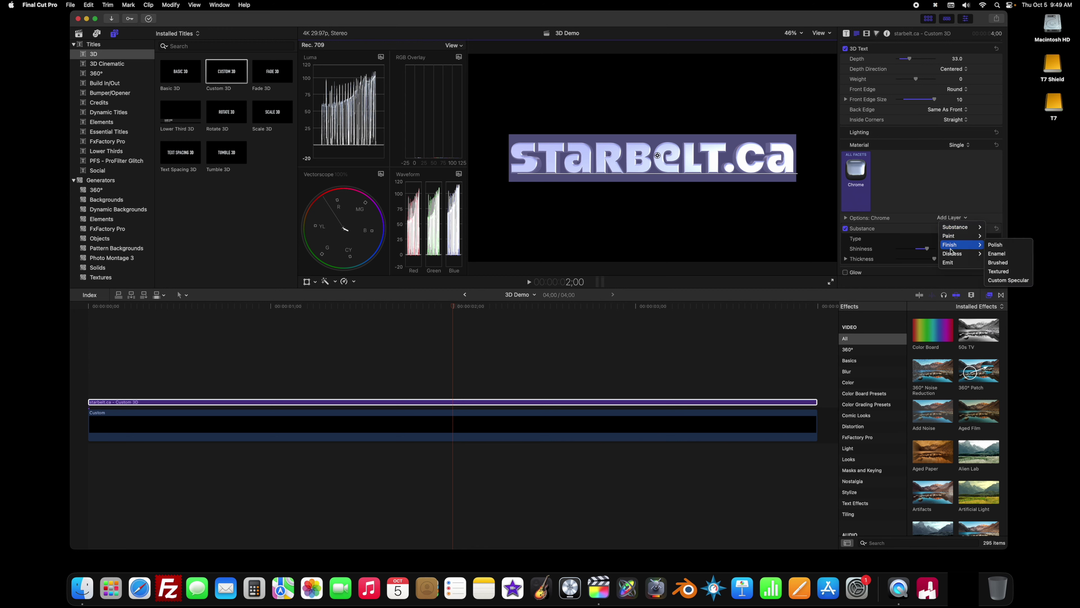
mouse_move(951, 254)
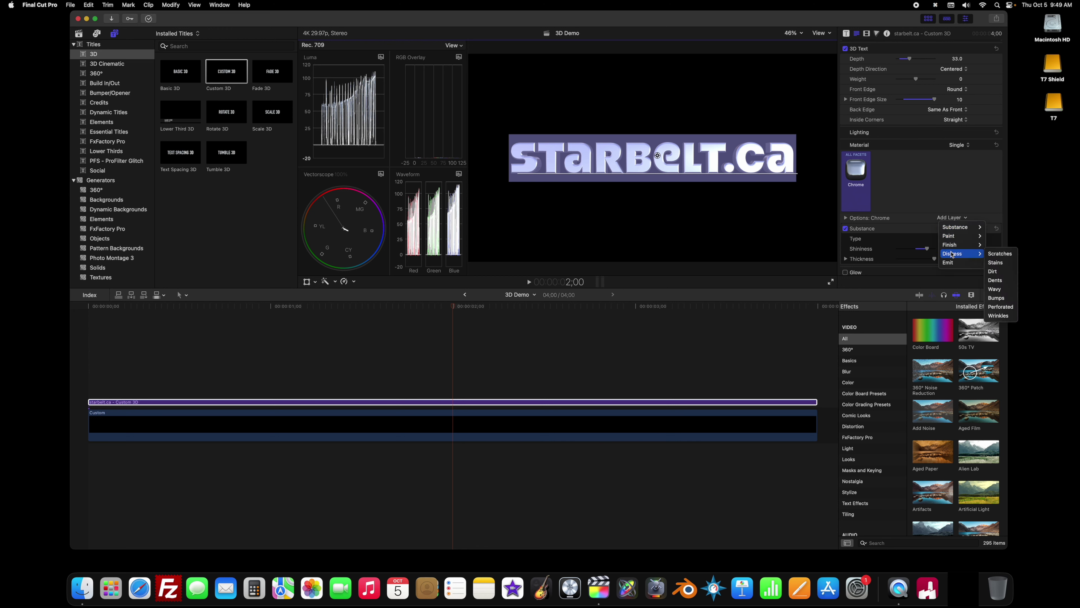
click(995, 280)
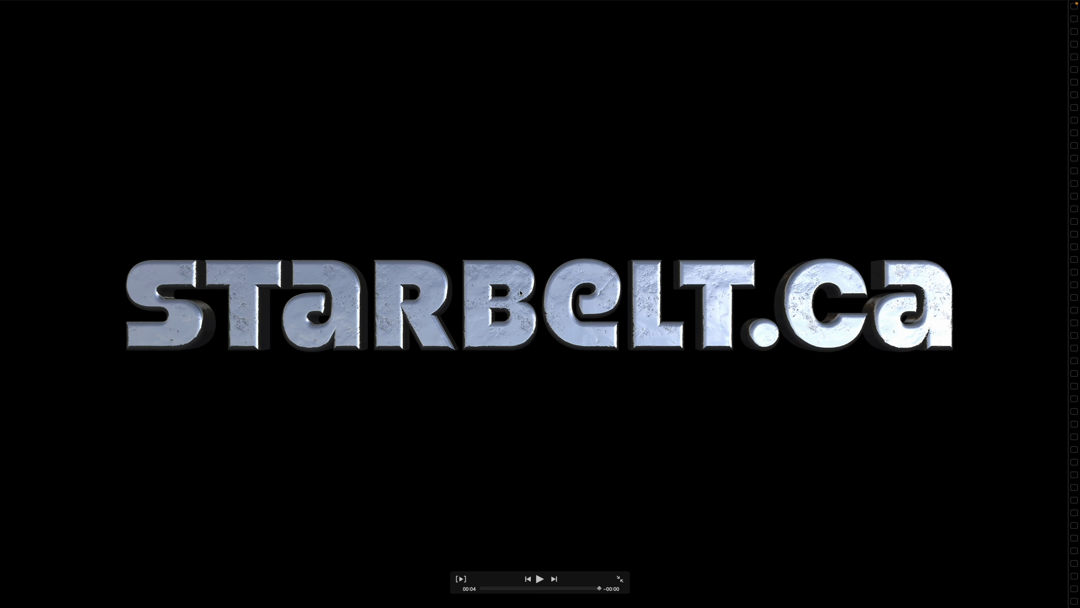
key(Escape)
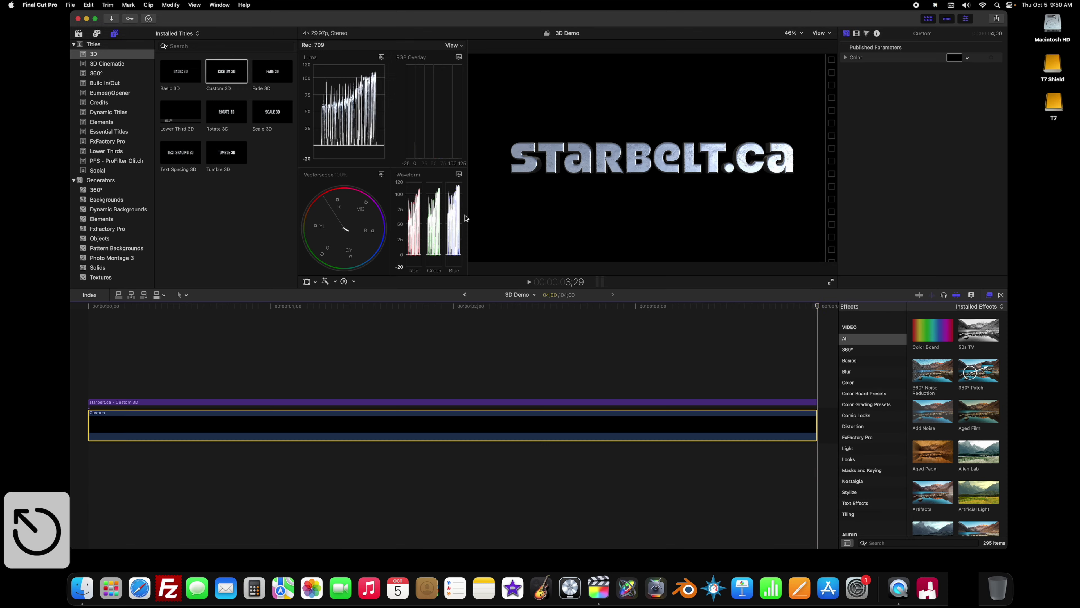
Scrub through the title animation and select the title clip.
click(500, 309)
drag(500, 310, 419, 300)
double_click(451, 403)
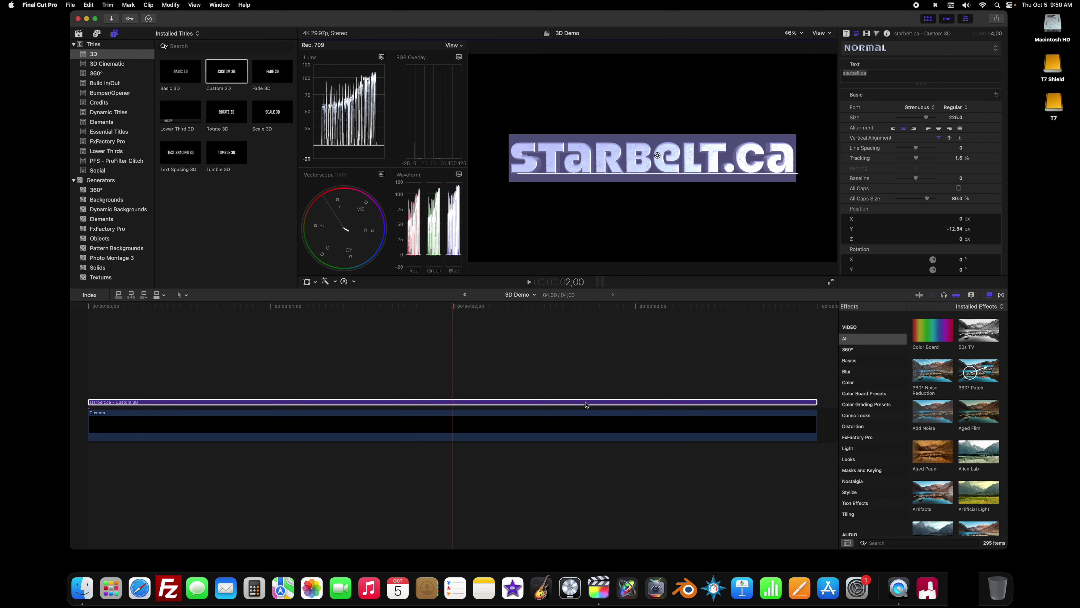
Set the title's Fade Duration In and Fade Duration Out both to 15.
click(846, 34)
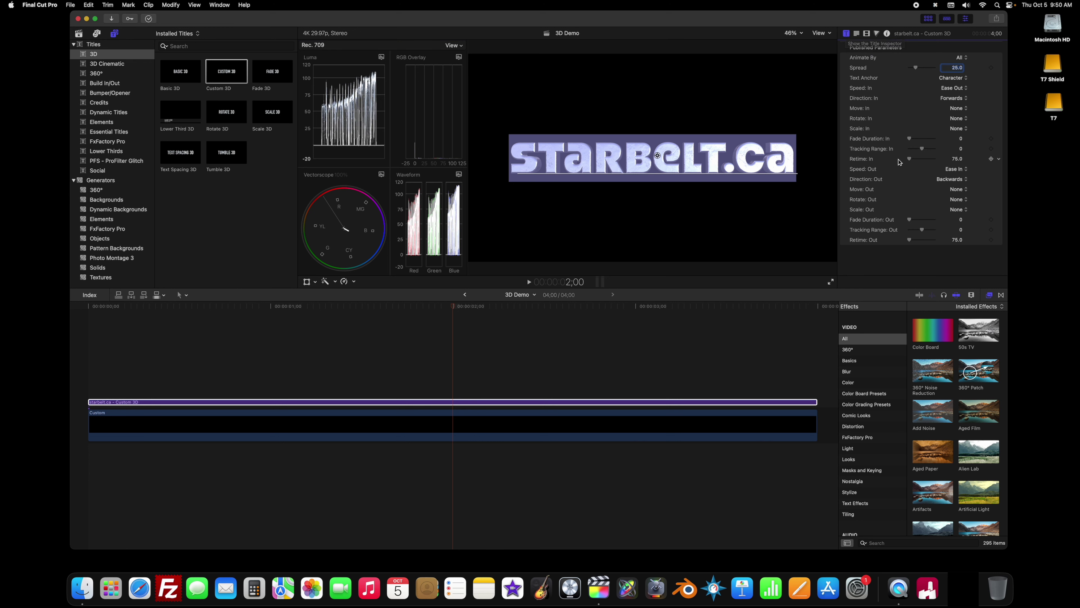
click(960, 139)
text(15)
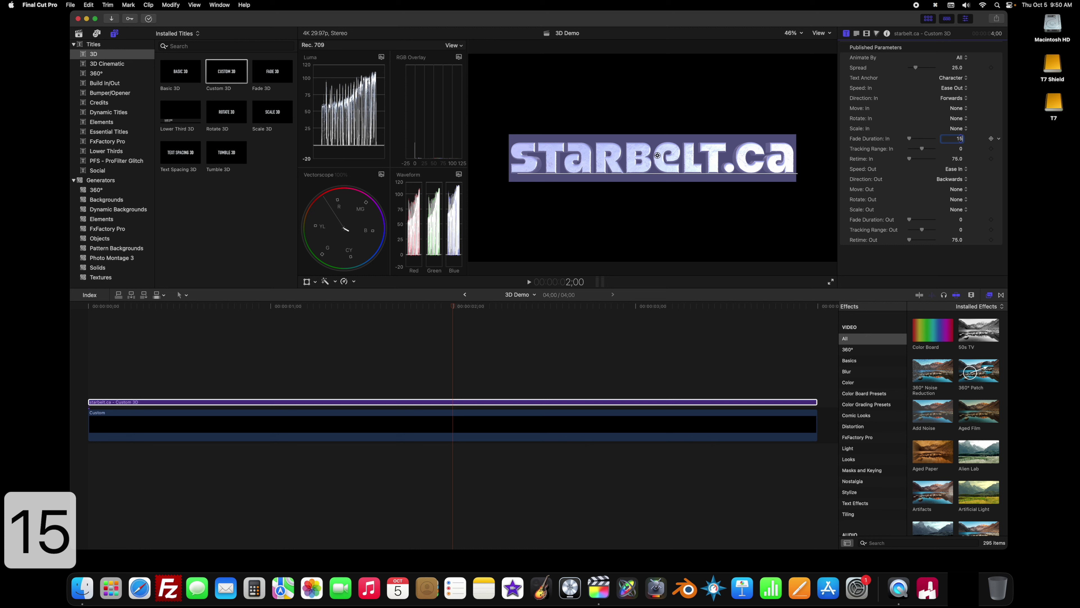
key(Return)
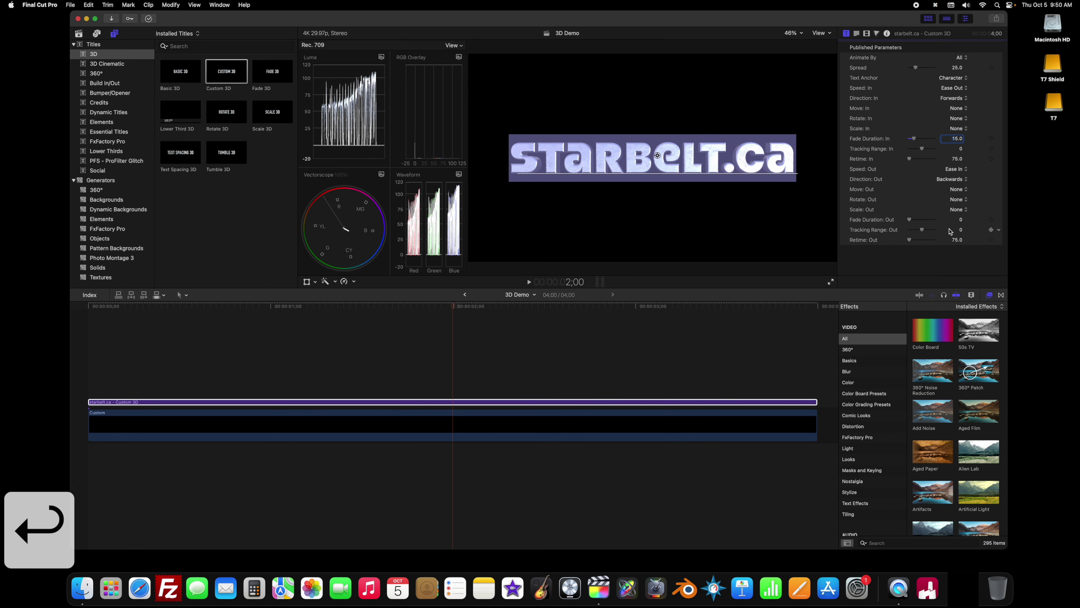
click(961, 219)
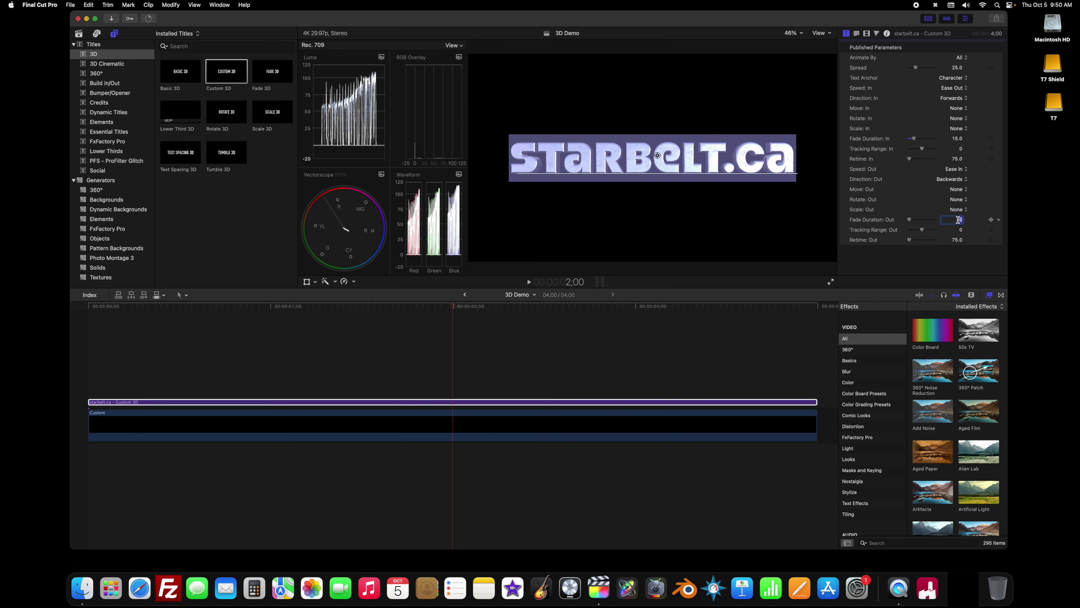
text(15)
key(Return)
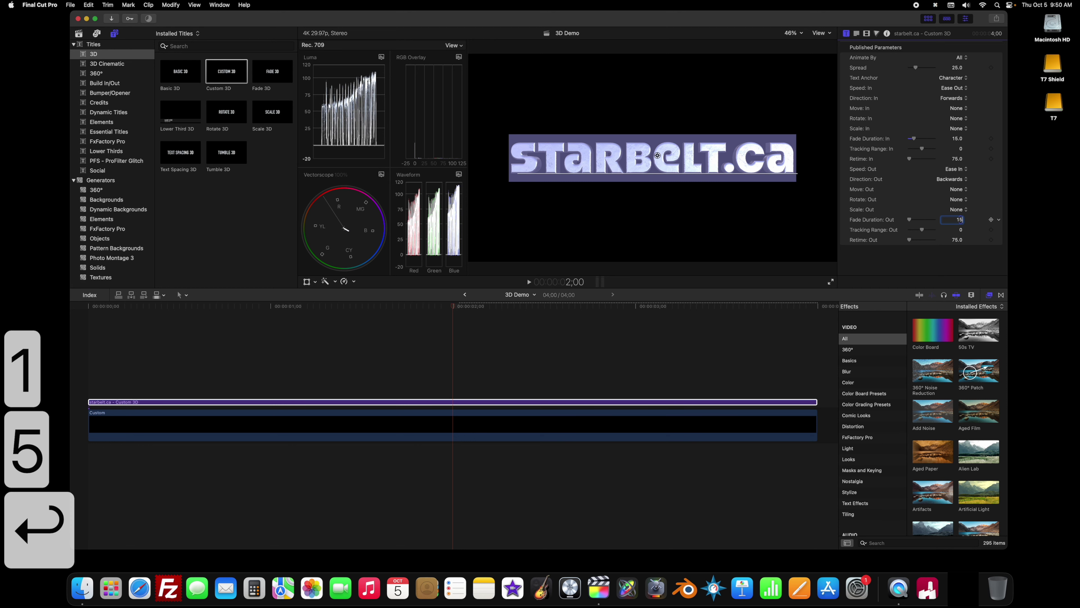
Preview the fades by playing the title from the timeline start.
drag(434, 306, 82, 315)
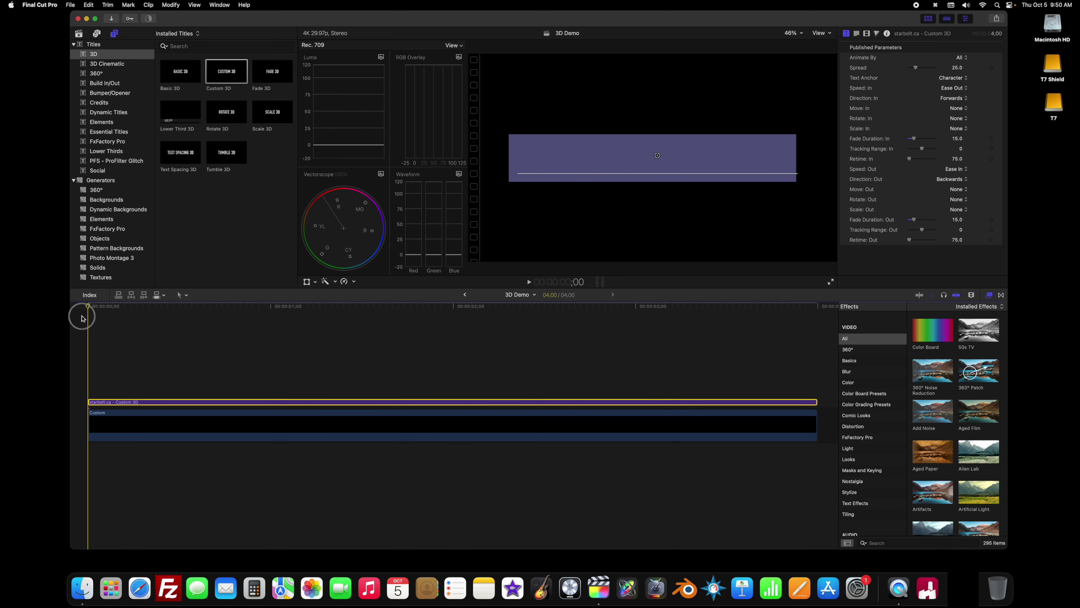
key(space)
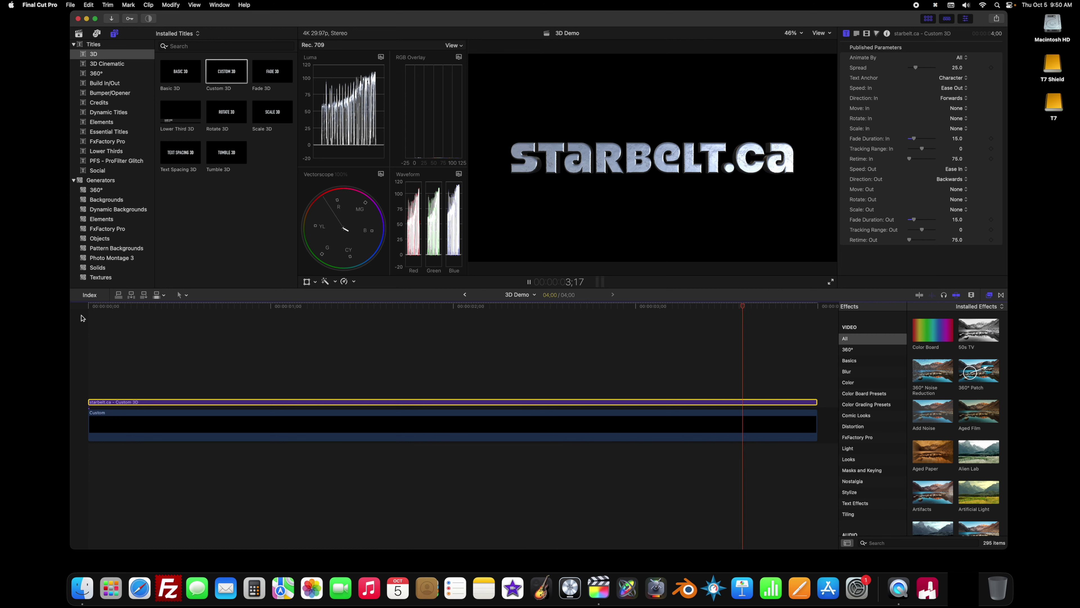
key(space)
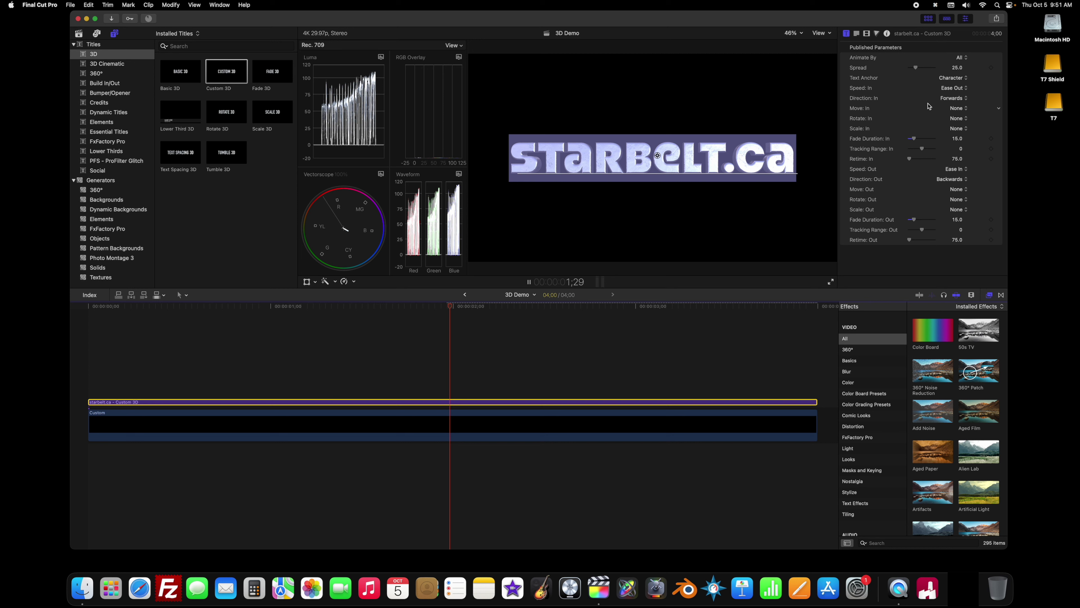
Set both Rotate In and Rotate Out to 180° Spin.
click(958, 119)
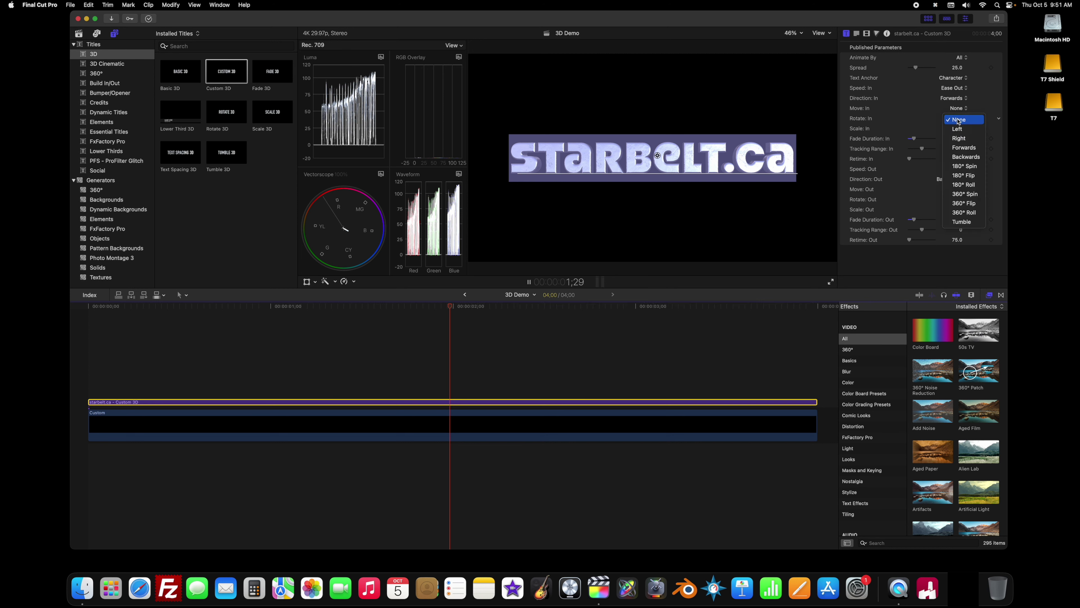
click(963, 166)
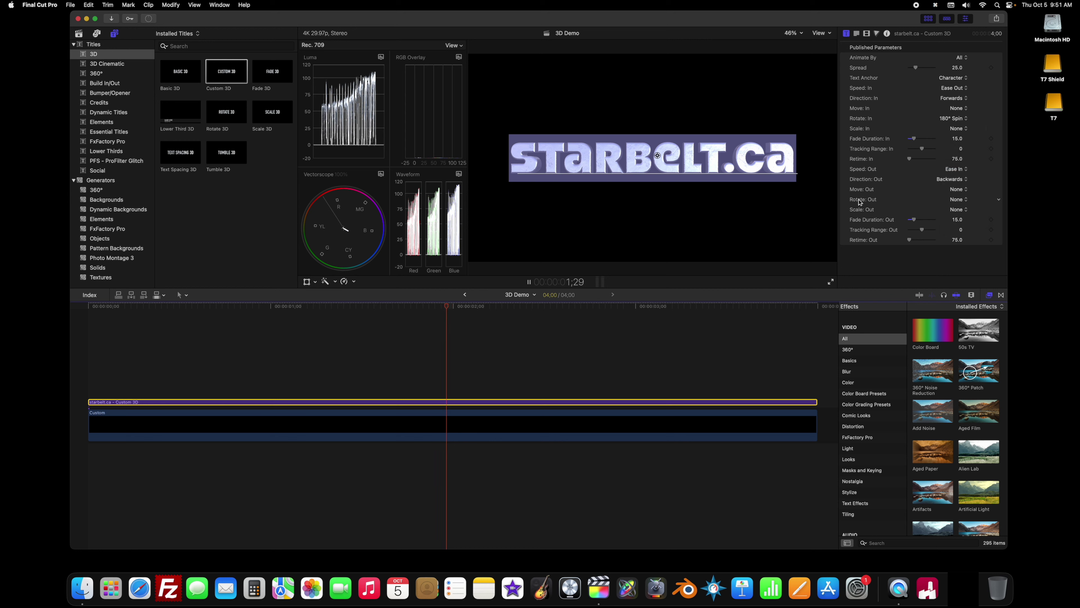
click(950, 200)
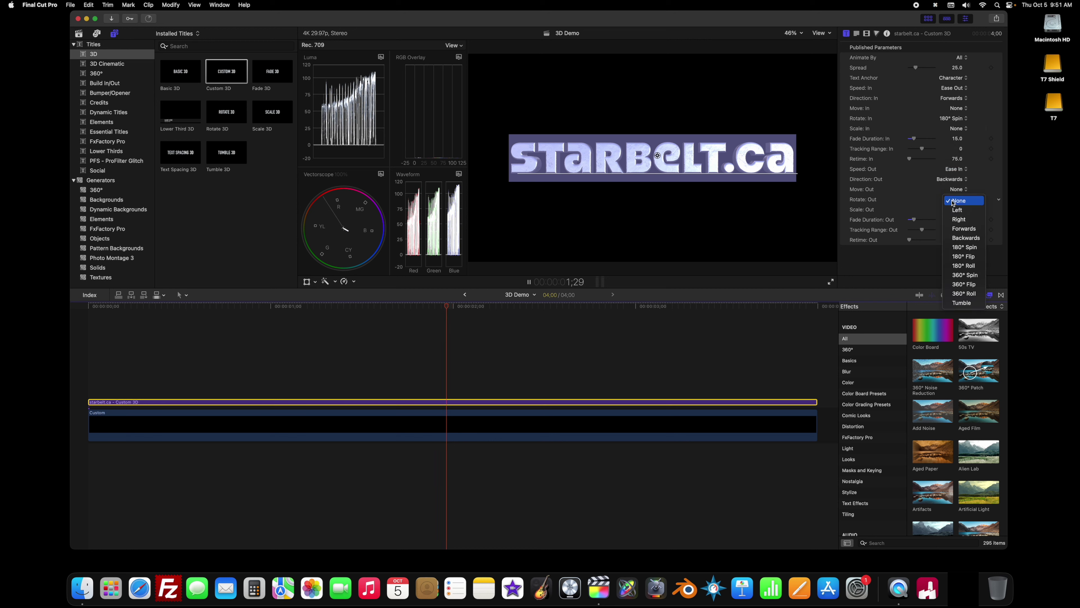
click(962, 249)
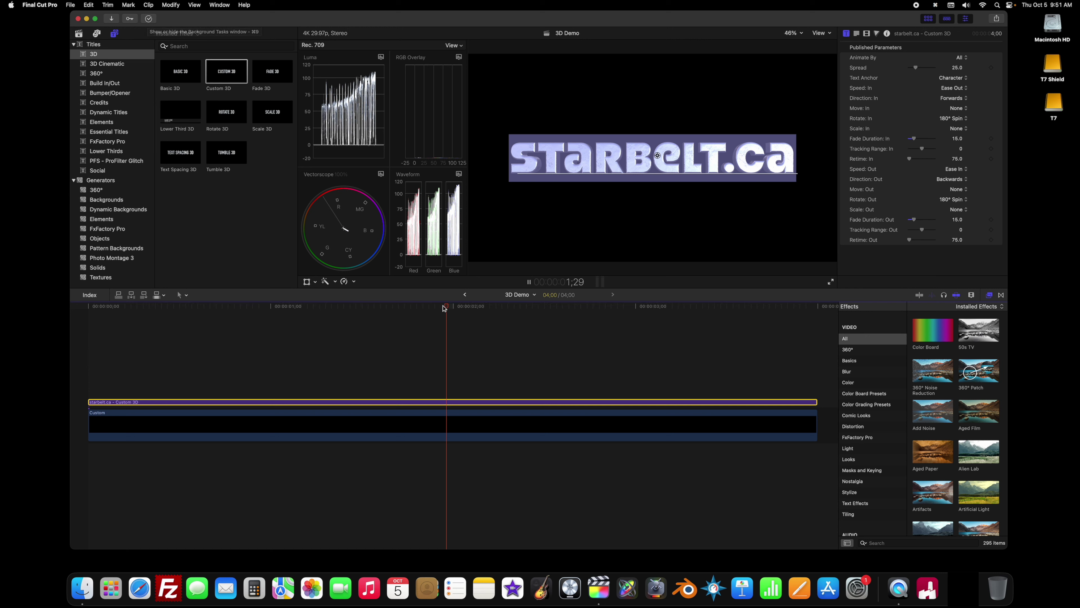
Play the spinning title from the start, then show the libraries with the 3D Demo project.
drag(448, 308, 60, 306)
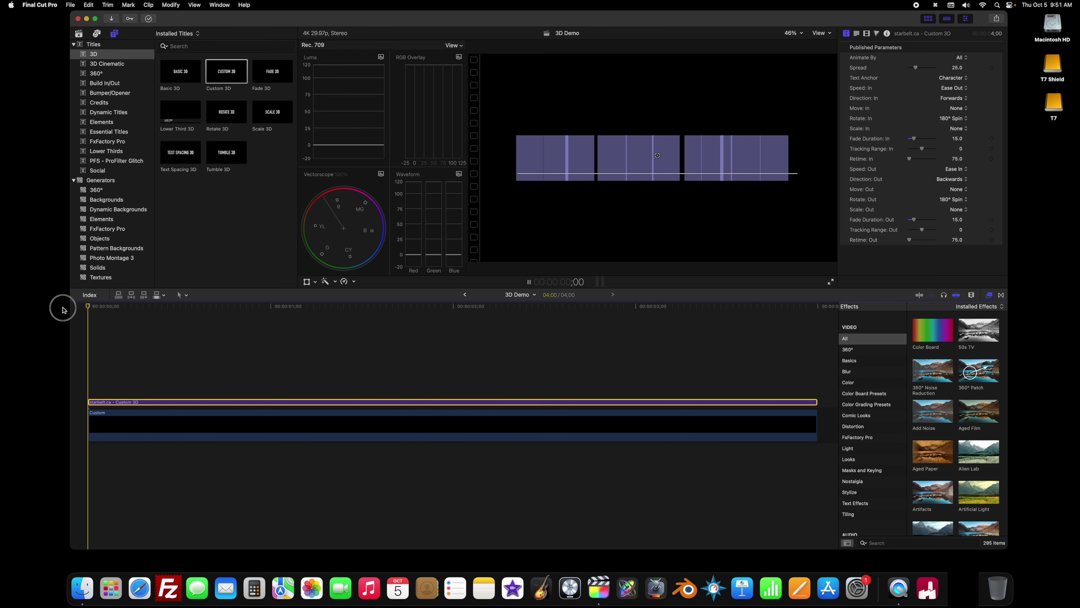
click(271, 437)
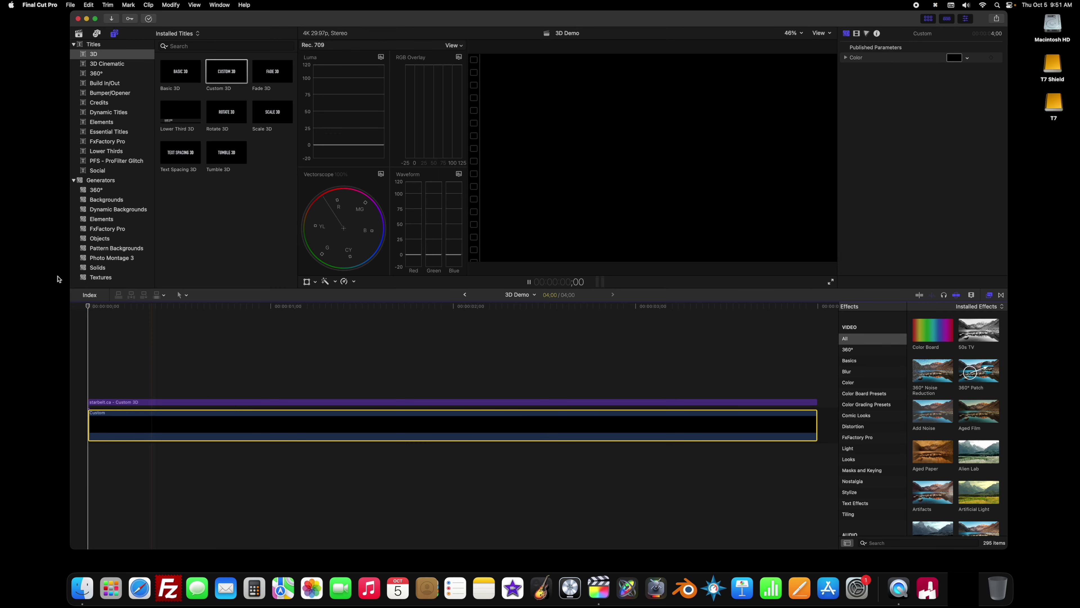
key(space)
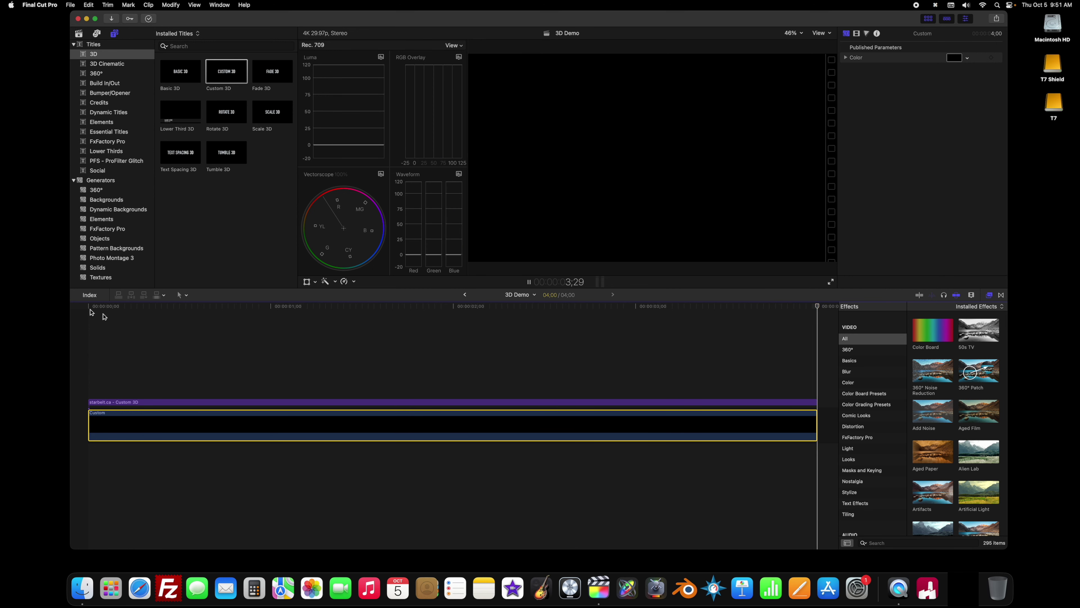
key(cmd+shift+1)
click(186, 117)
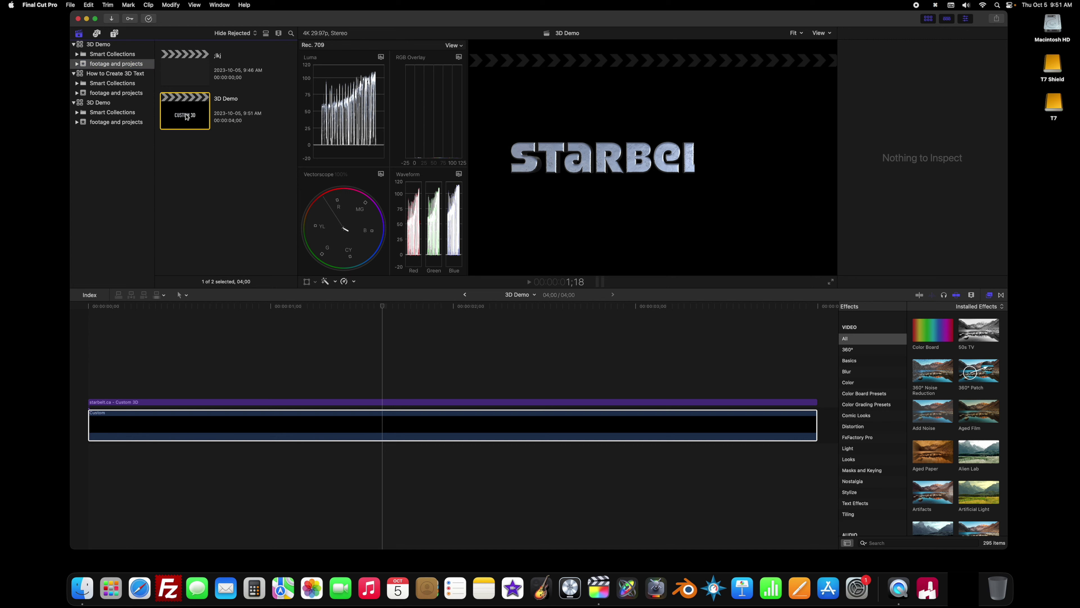
Export the 3D Demo project in 4K as '3D Demo starbelt text' and play the movie.
right_click(186, 117)
mouse_move(211, 177)
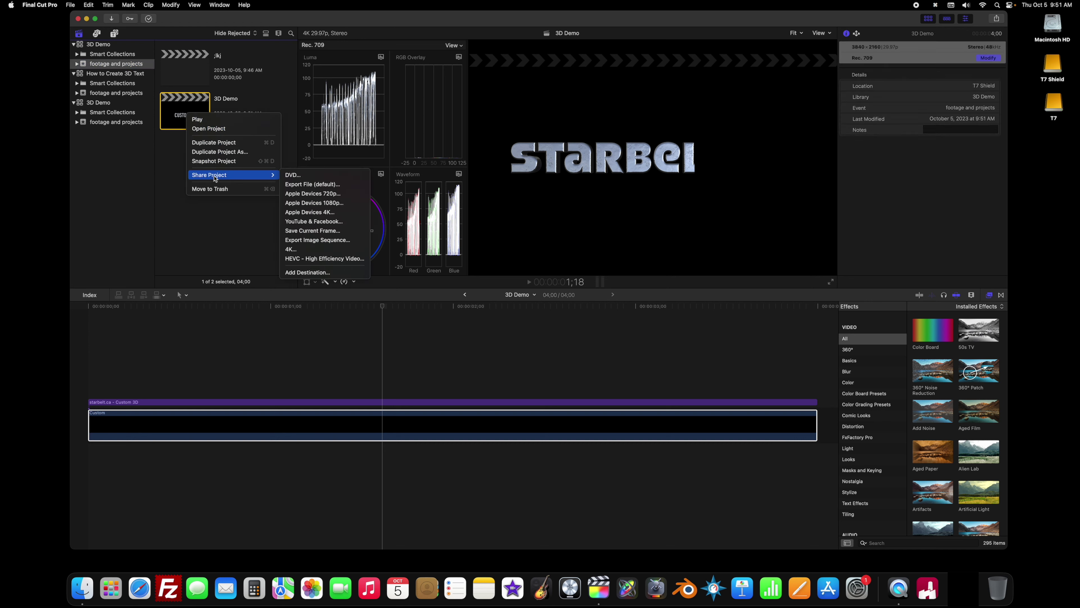
click(316, 250)
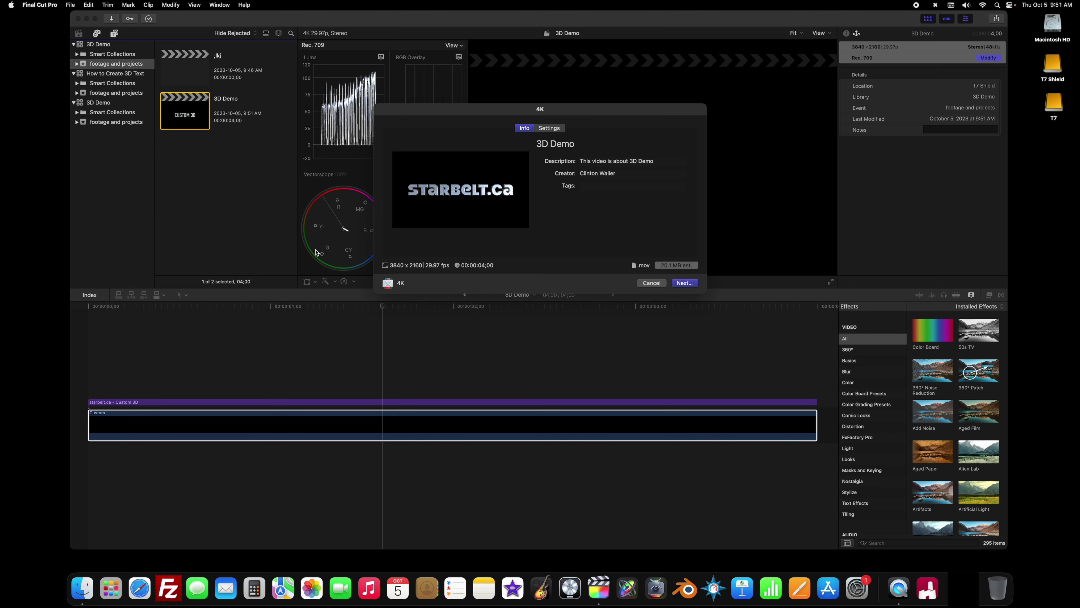
click(585, 139)
text(star)
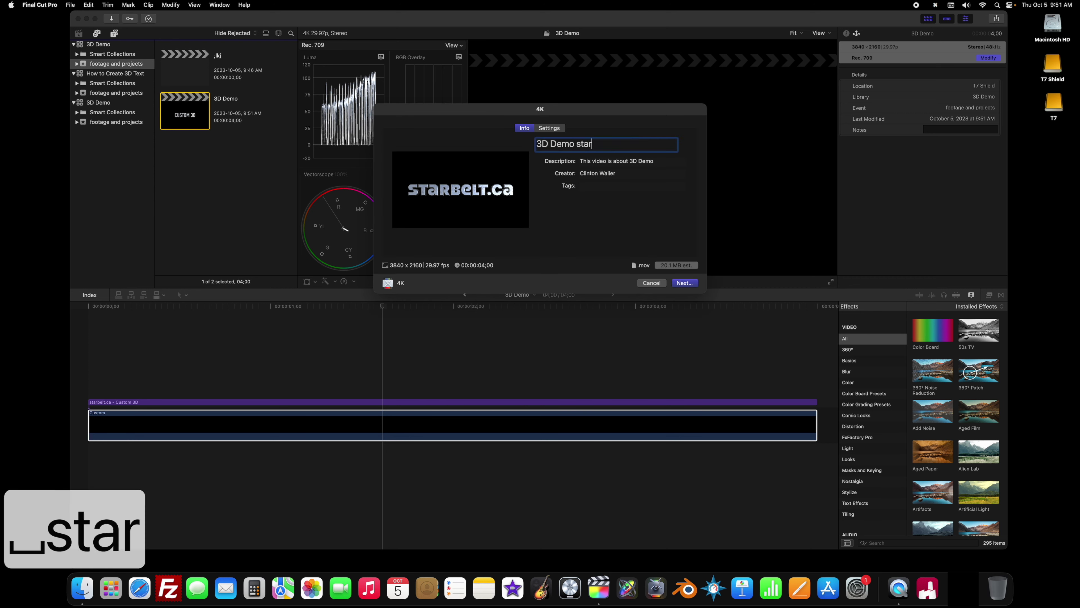
text(belt text)
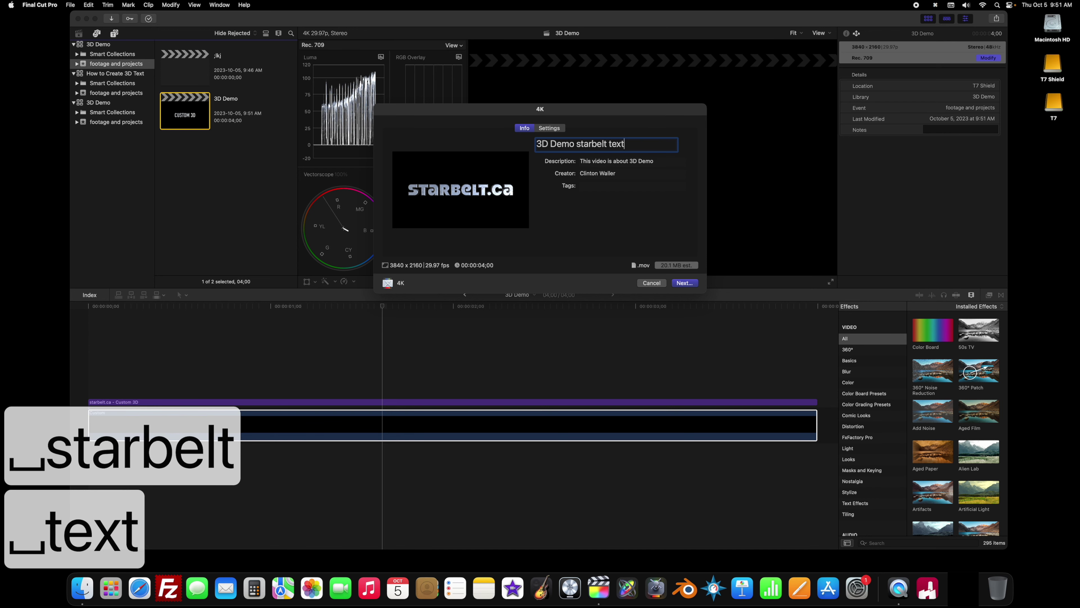
click(683, 284)
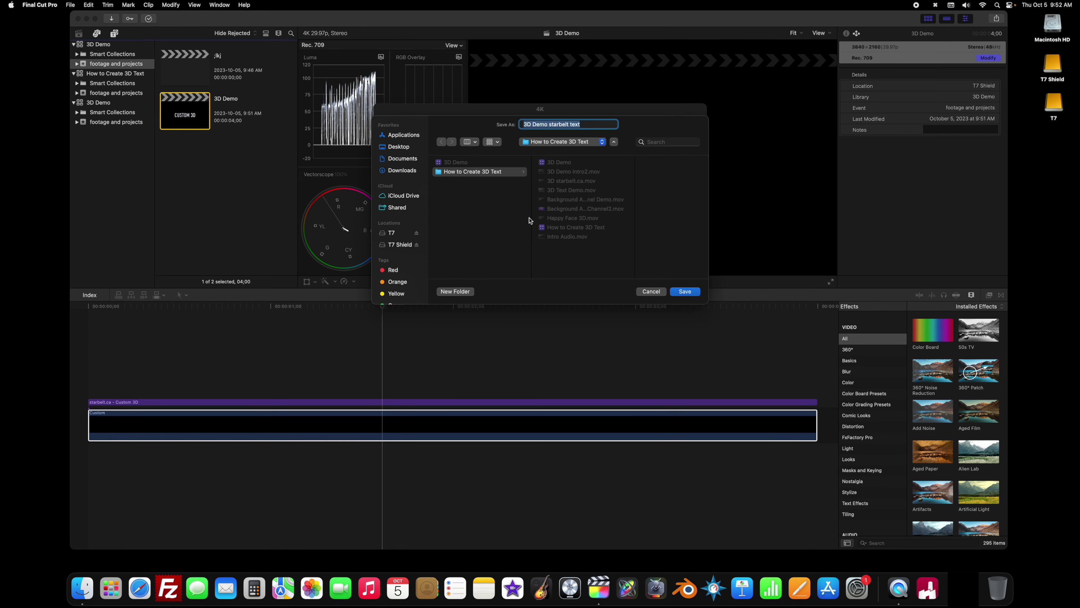
click(686, 292)
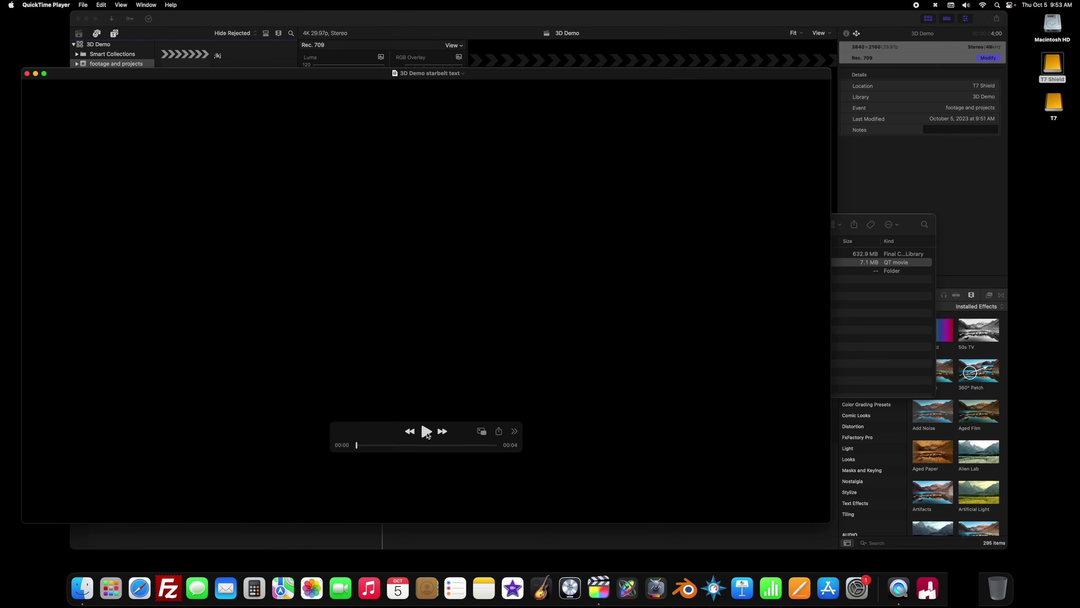
click(426, 432)
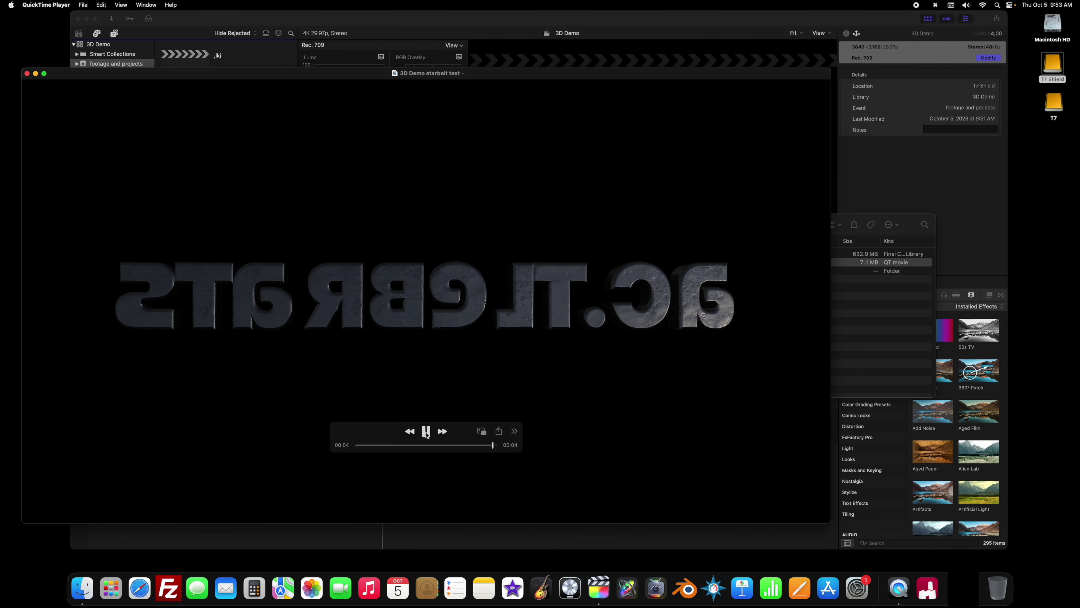
Check the export's 3840×2160 H.264 details in the Movie Inspector, play it, and close QuickTime.
key(super+i)
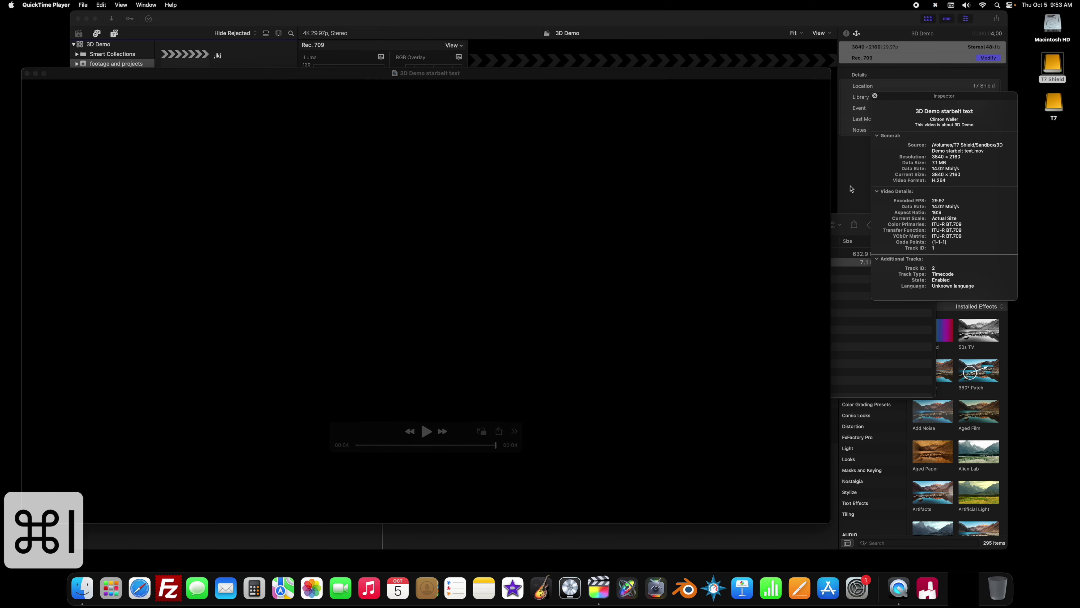
drag(901, 100, 501, 164)
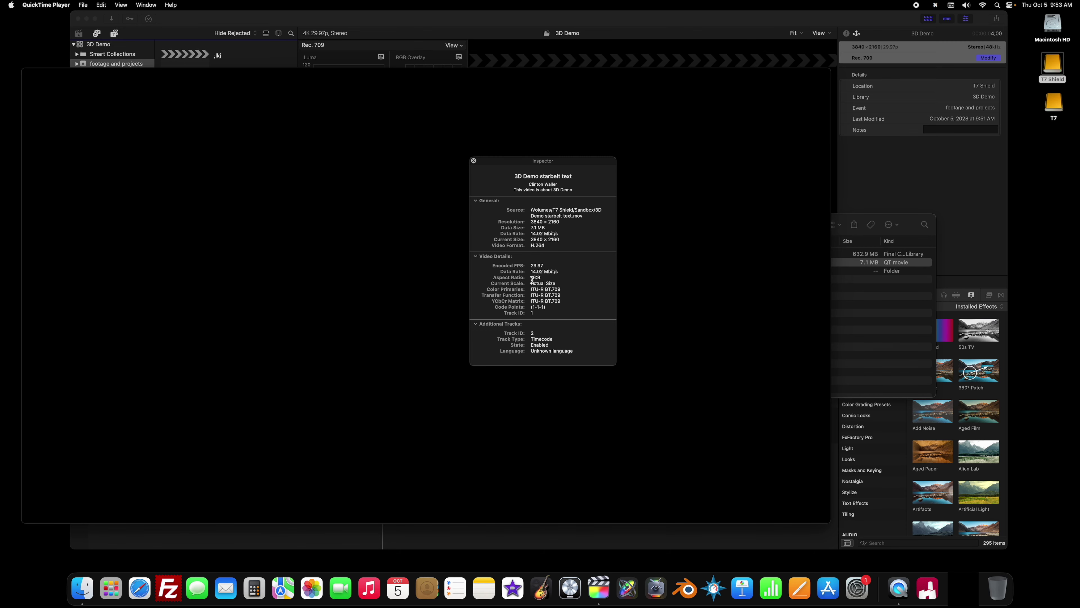
click(474, 161)
key(space)
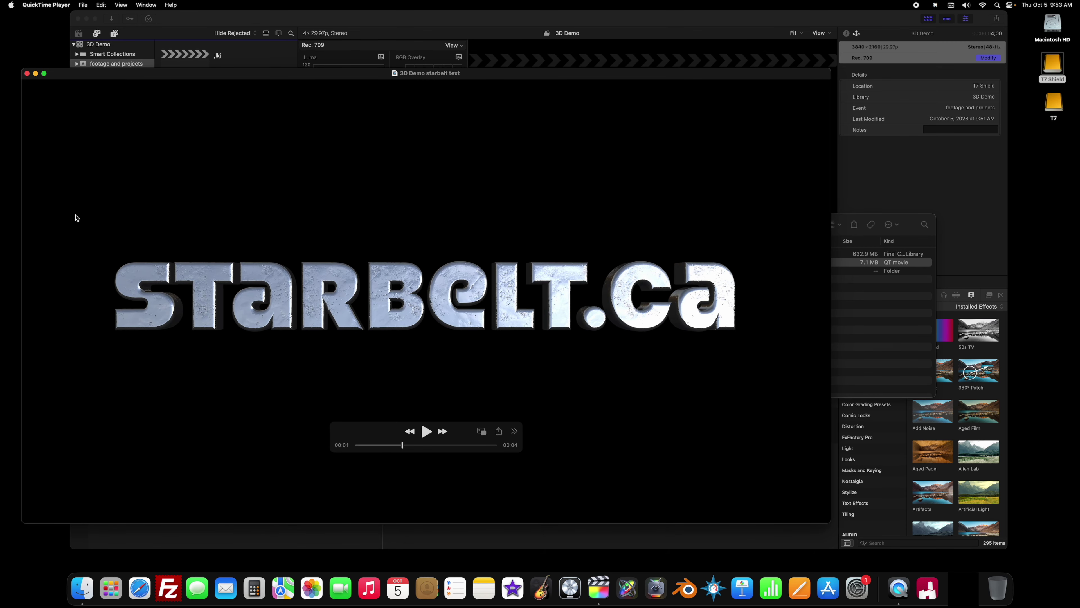
click(26, 74)
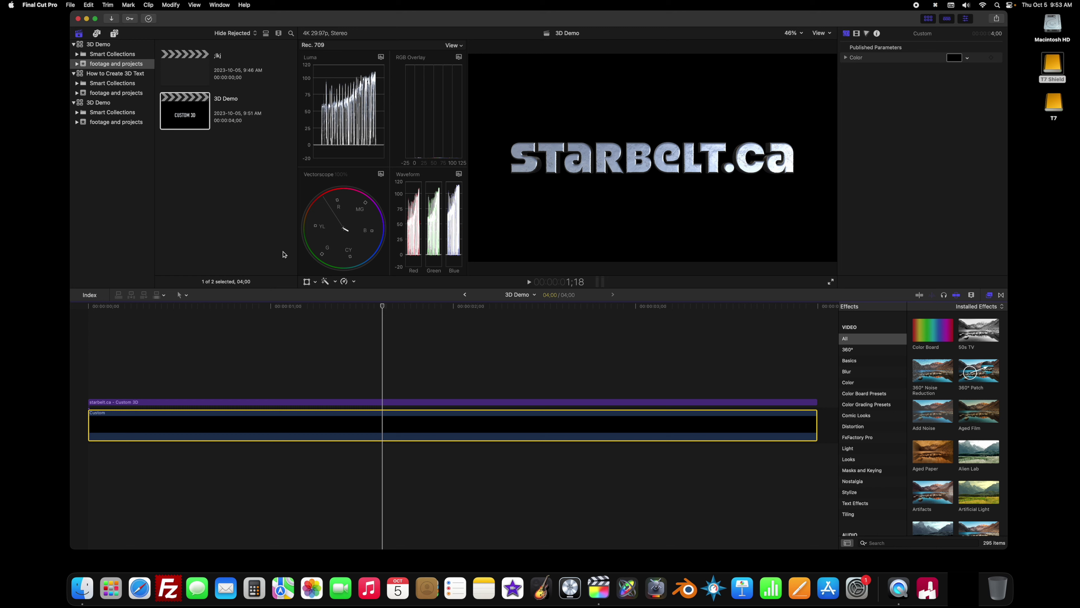
Rename the ;lkj project to smiley, fixing the 'smily' typo, and open it in the timeline.
drag(382, 308, 439, 317)
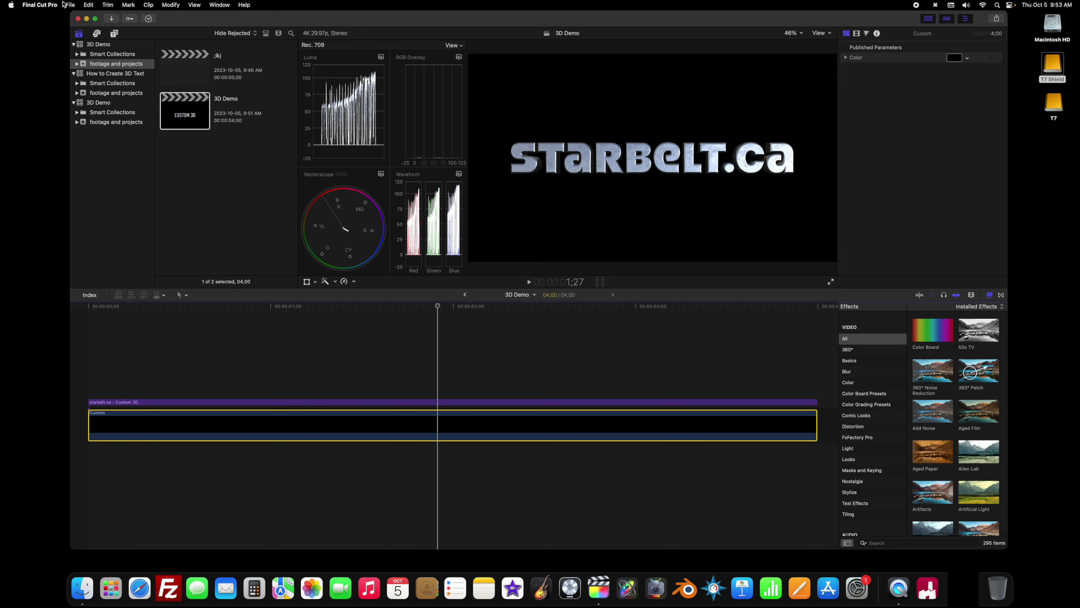
click(185, 71)
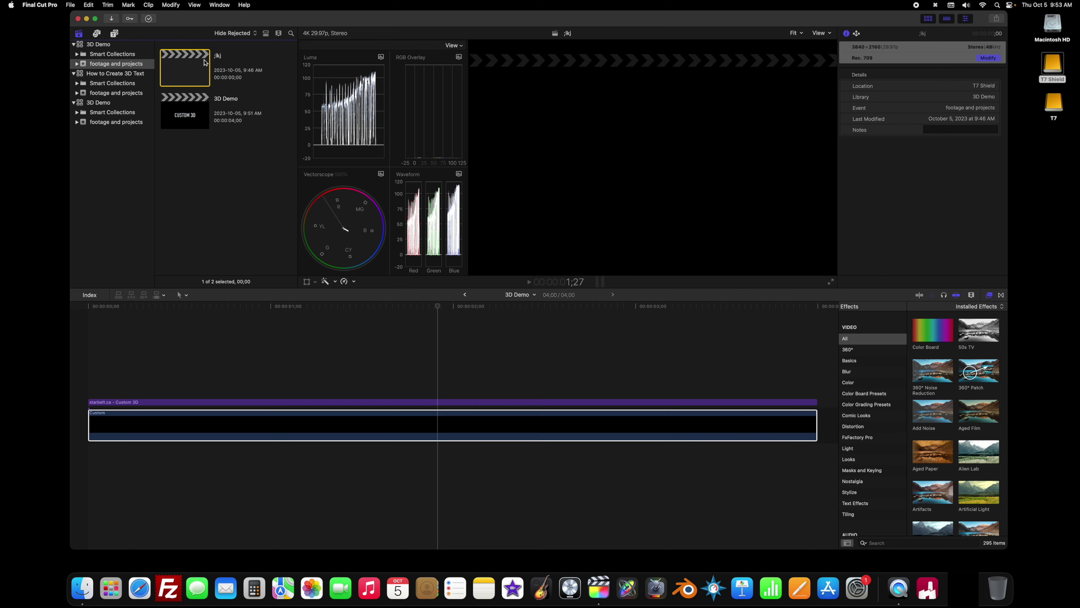
click(220, 58)
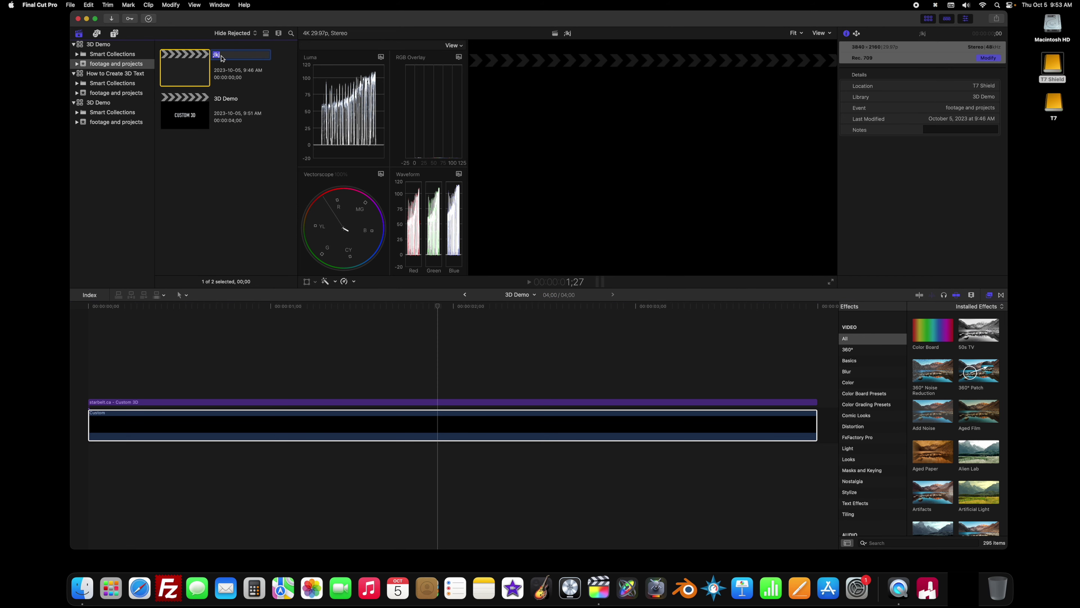
text(smily)
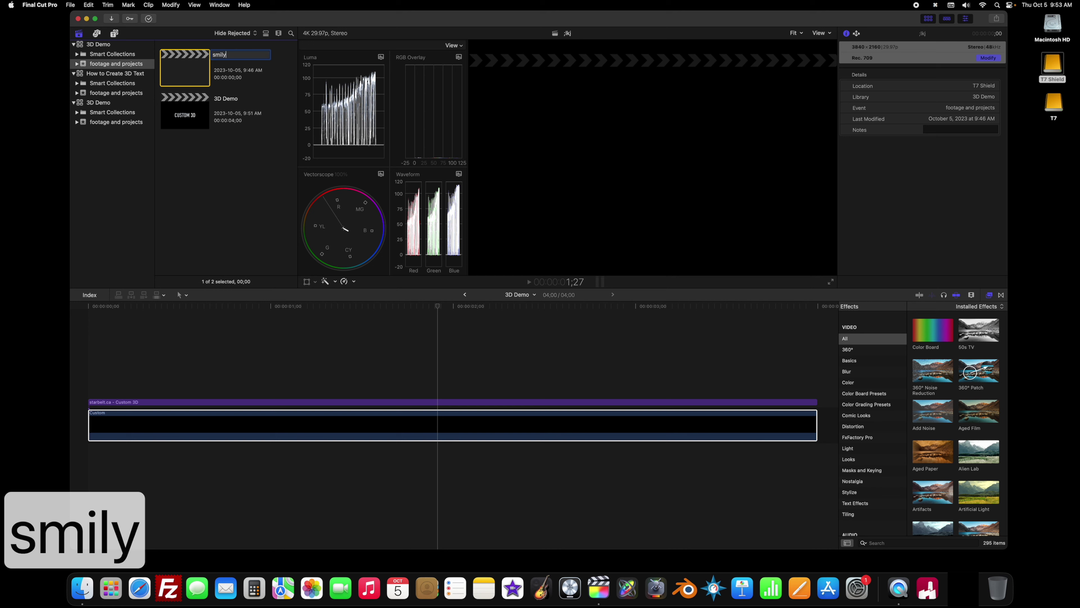
key(Return)
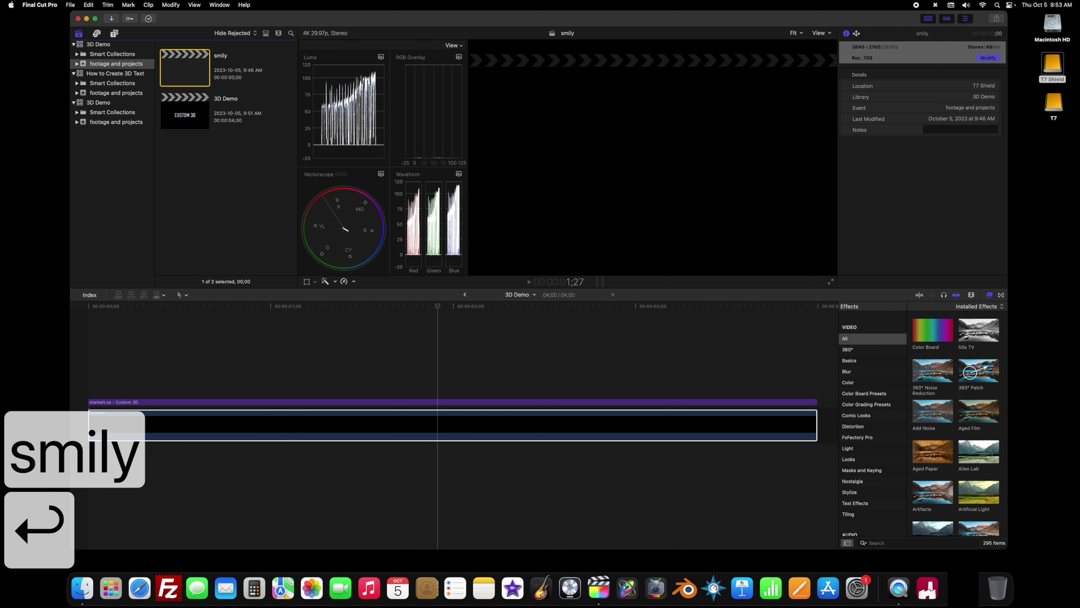
double_click(224, 58)
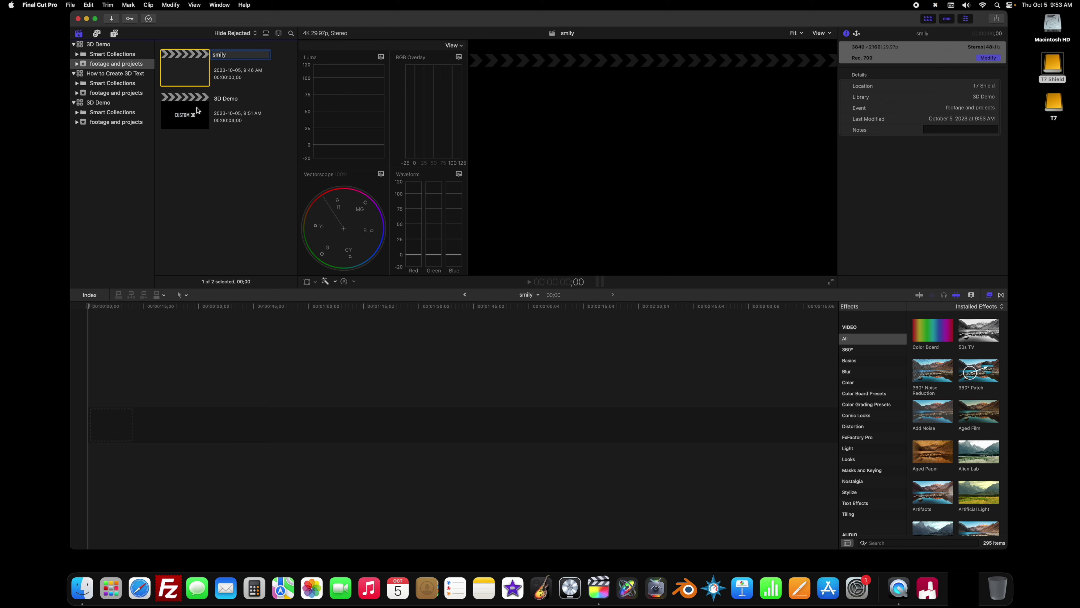
text(e)
key(Return)
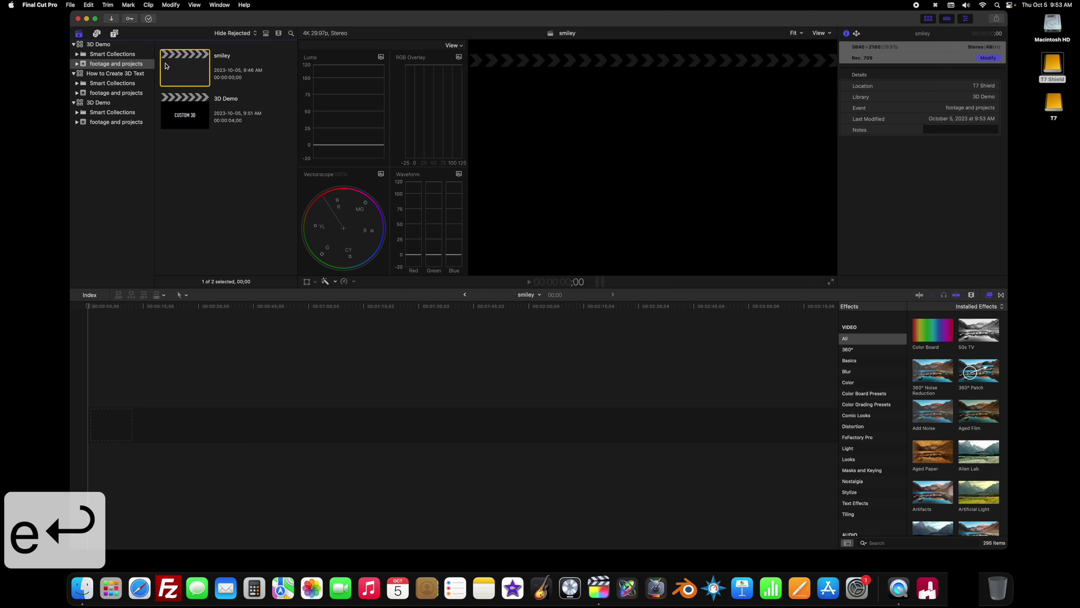
double_click(183, 73)
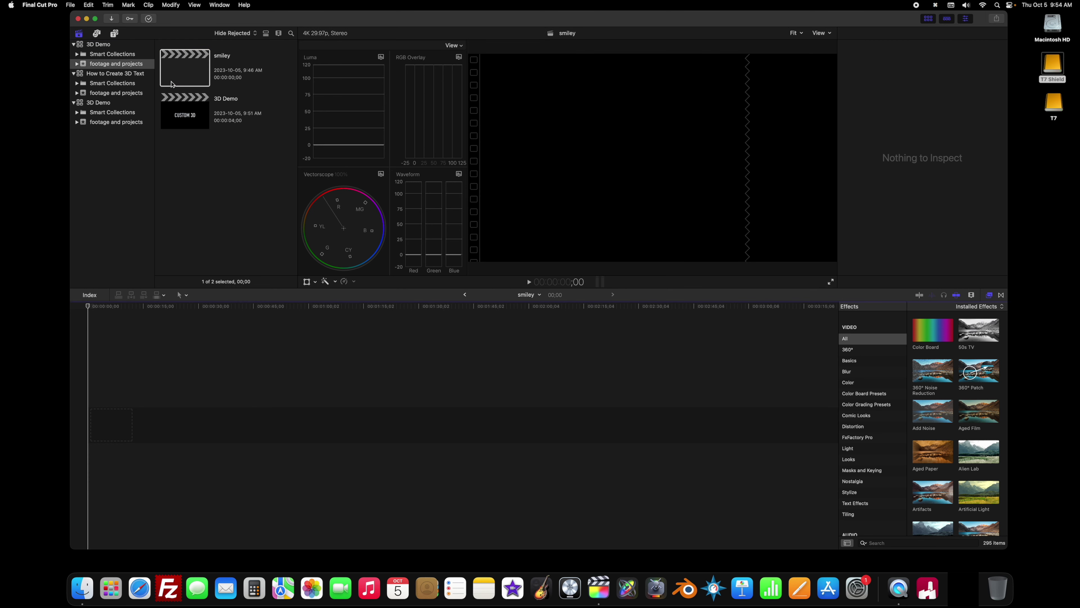
click(115, 34)
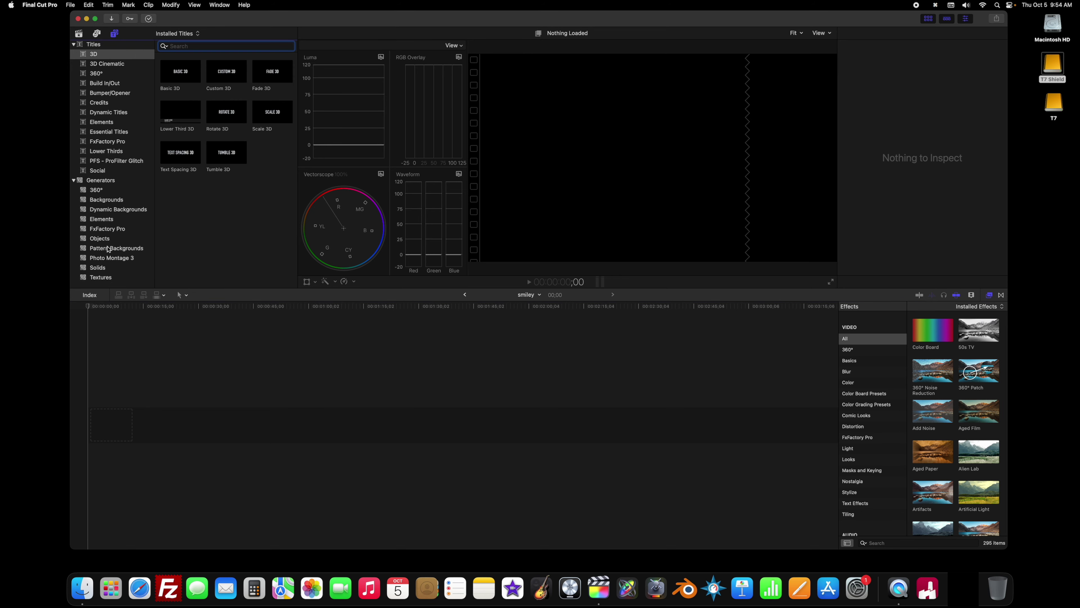
Add a Custom solid to the smiley timeline and change its duration to 4 seconds (400).
click(98, 268)
drag(178, 77, 98, 419)
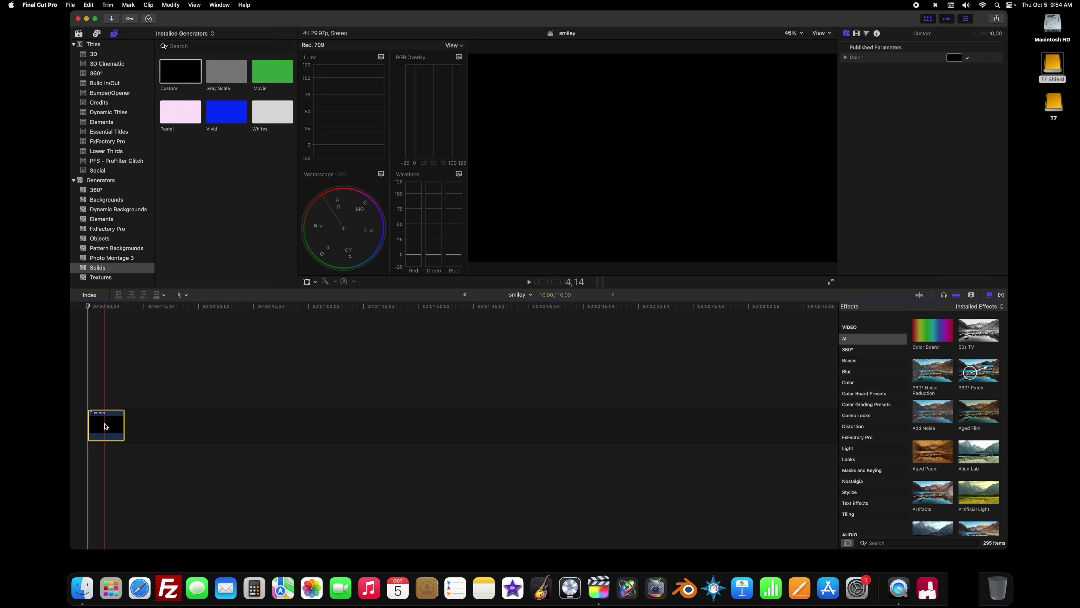
right_click(104, 422)
click(128, 445)
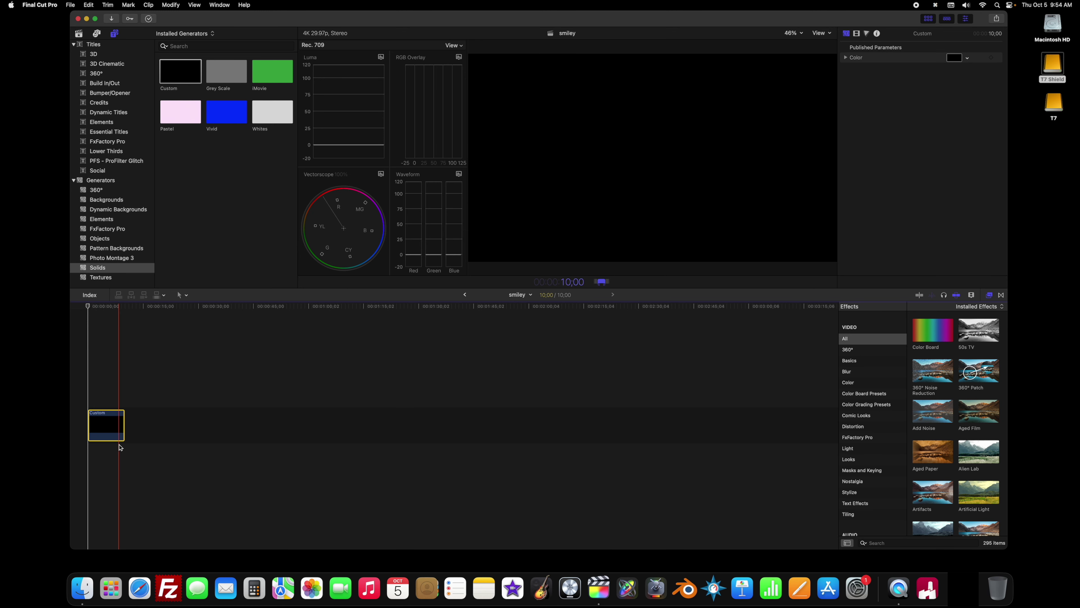
text(400)
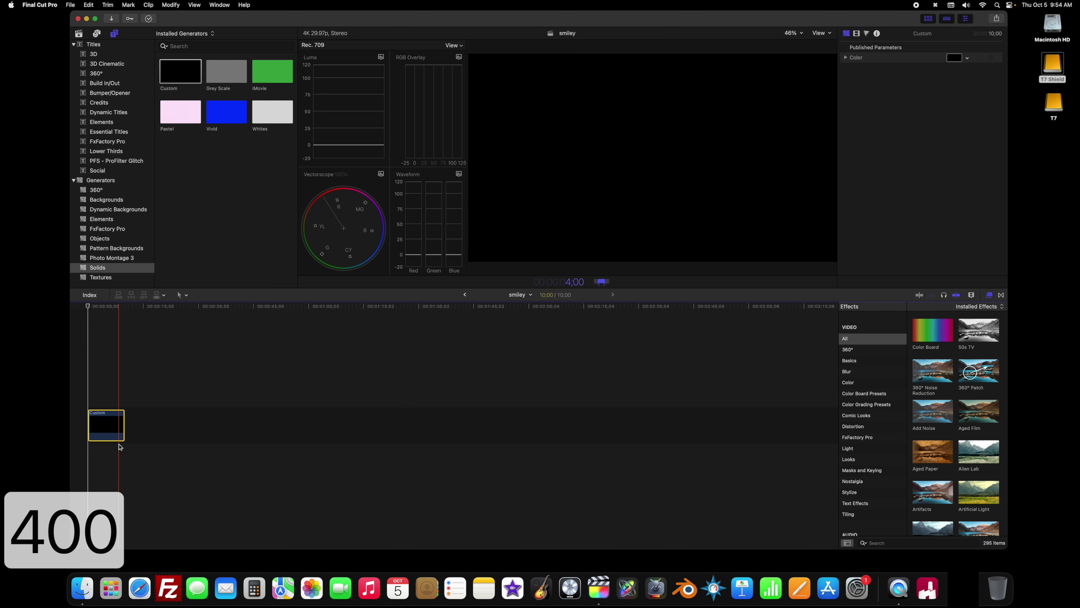
key(Return)
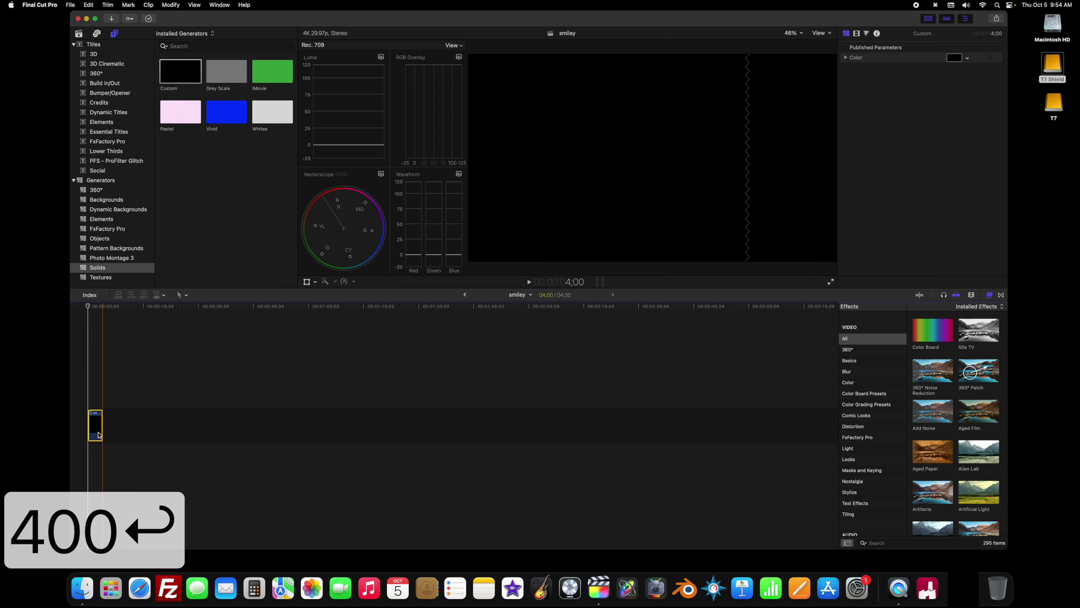
Adjust the timeline zoom, reopen the smiley project, and jump to its start.
key(super+equal)
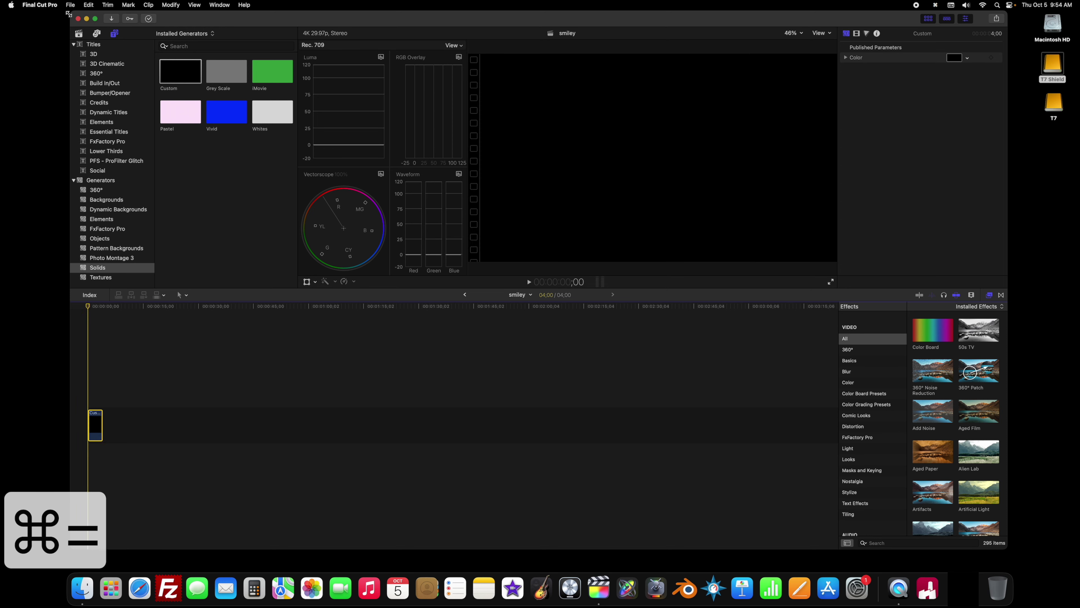
click(79, 33)
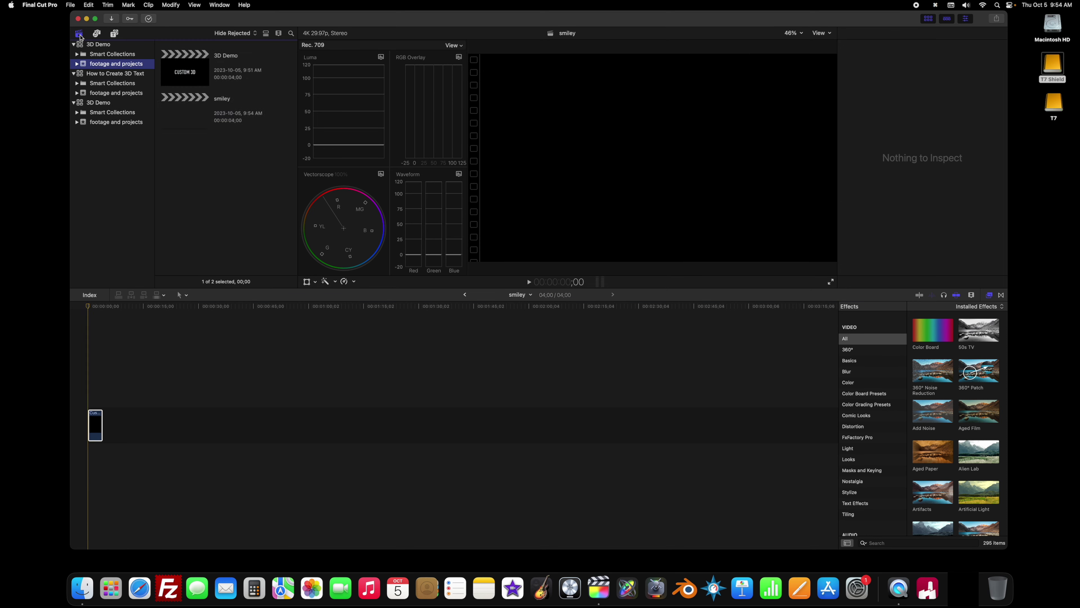
double_click(187, 68)
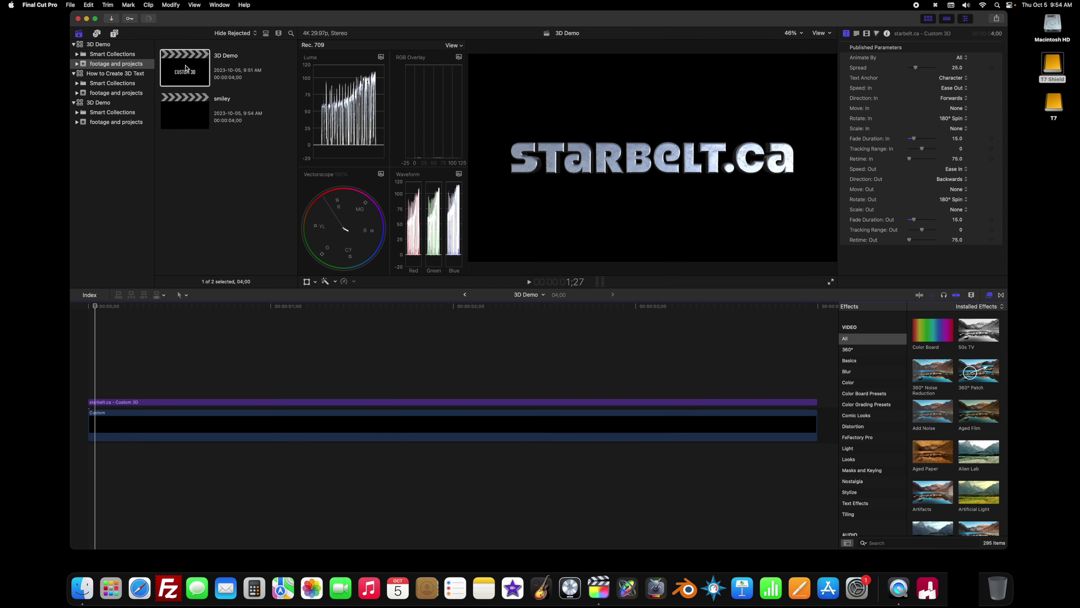
double_click(187, 116)
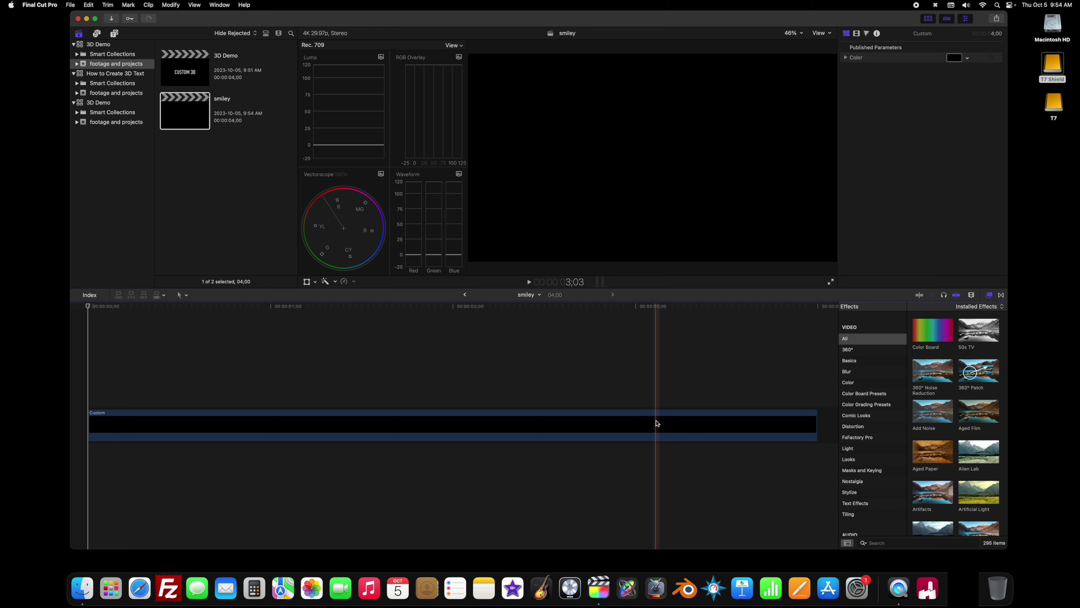
key(super+minus)
key(super+equal)
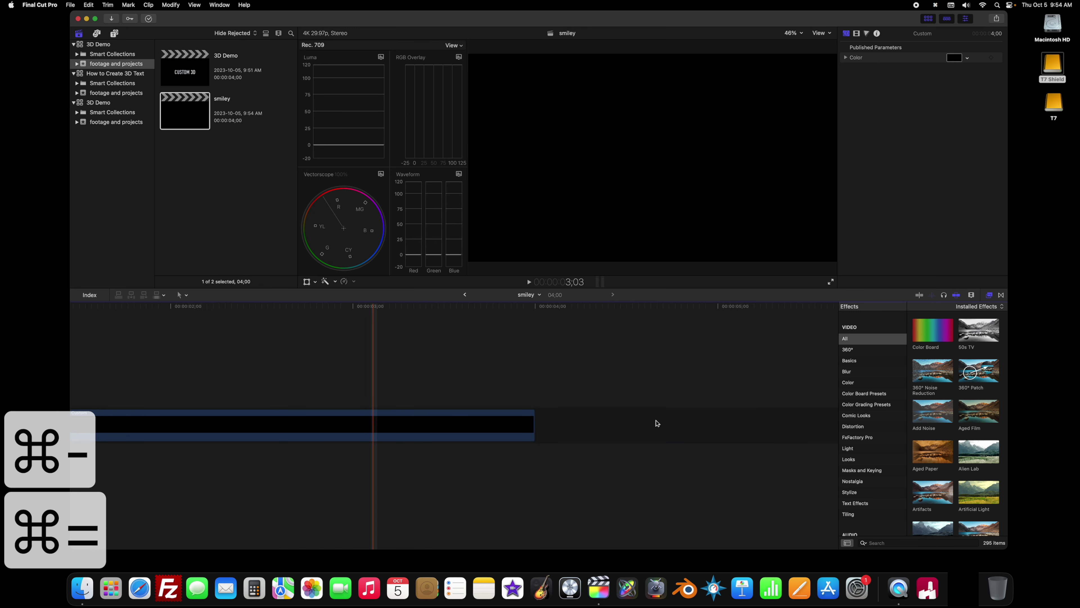
key(Home)
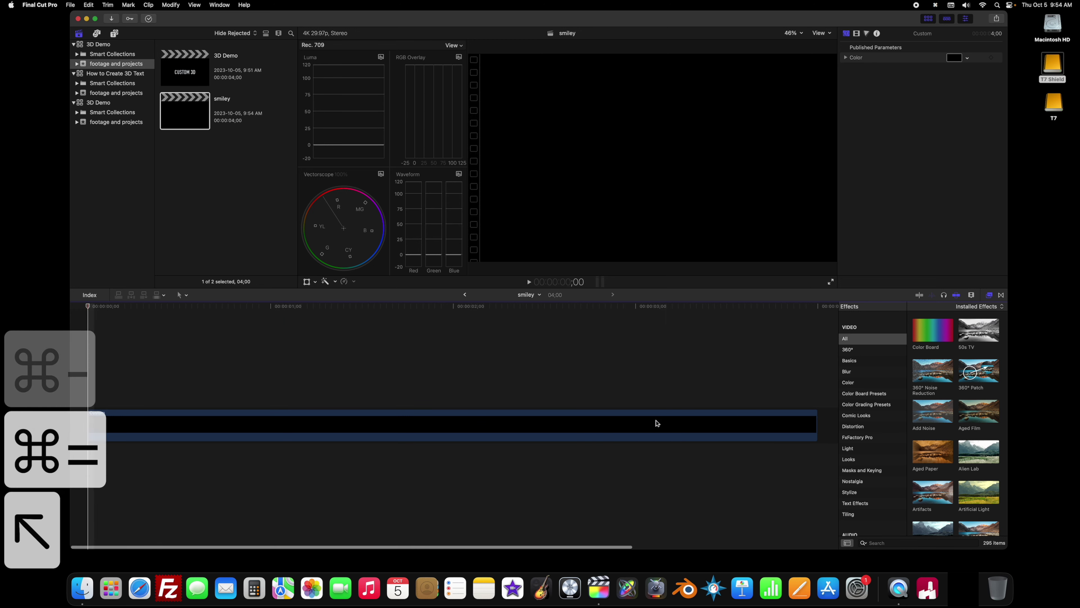
click(114, 34)
Place a Custom 3D title above the solid, stretched to the solid's full length.
click(92, 54)
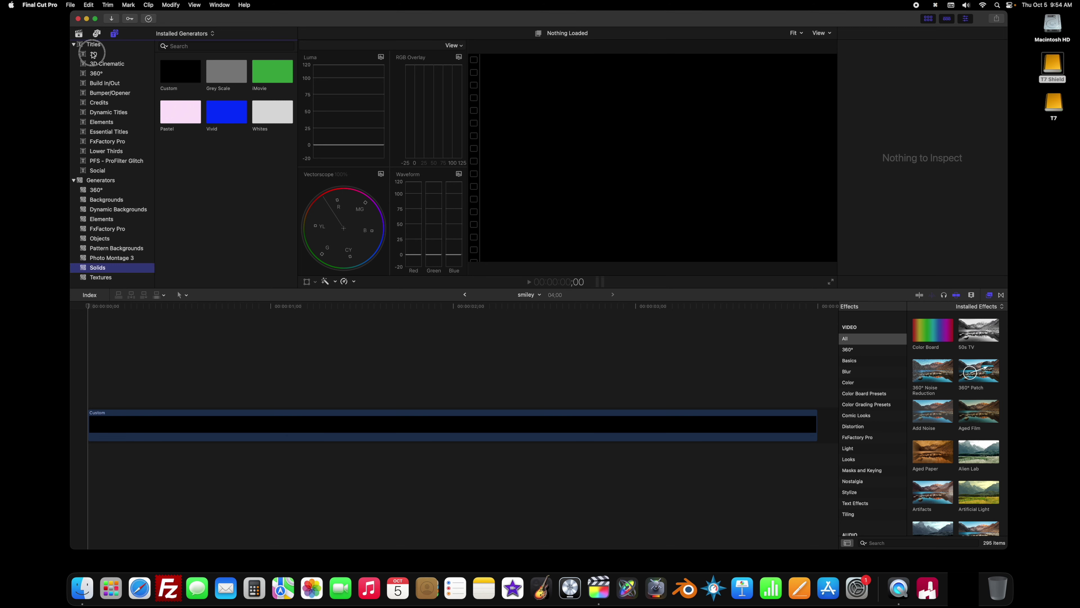
drag(227, 74, 90, 386)
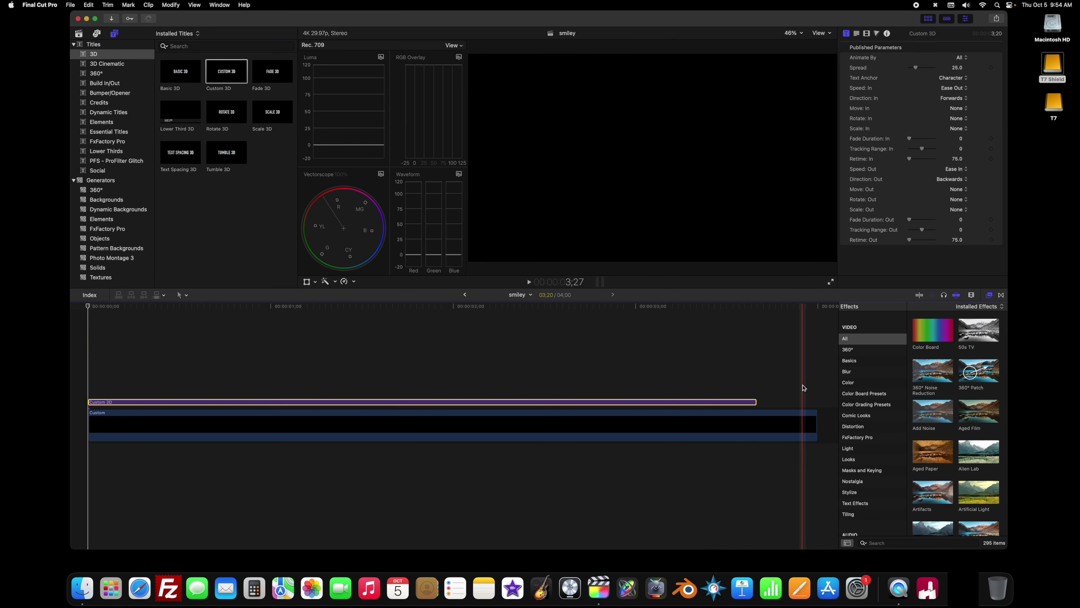
drag(757, 401, 815, 401)
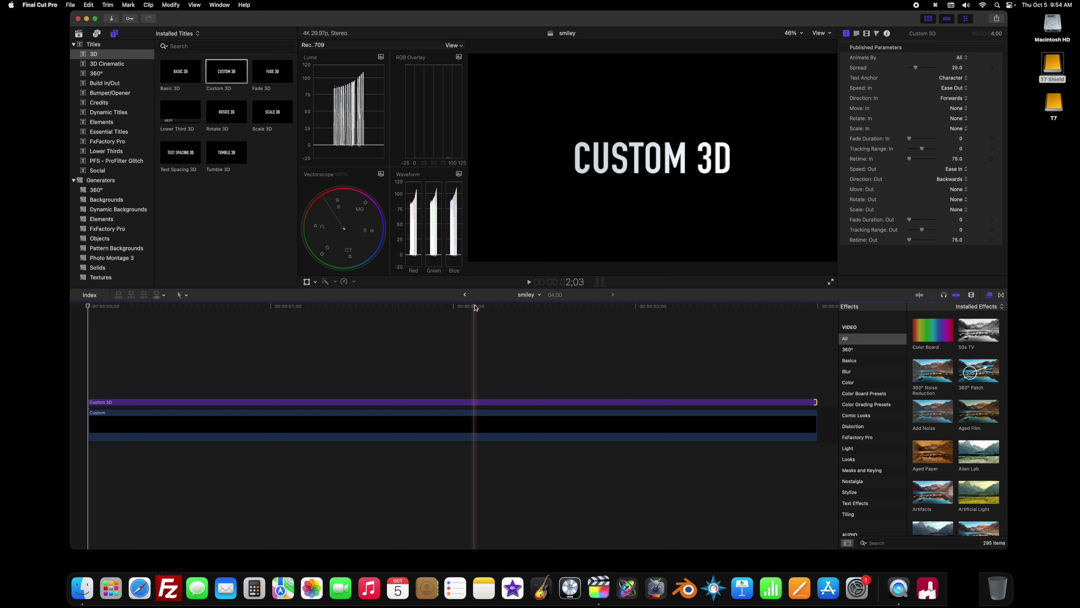
Set the Custom 3D title's font to Wingdings.
double_click(788, 154)
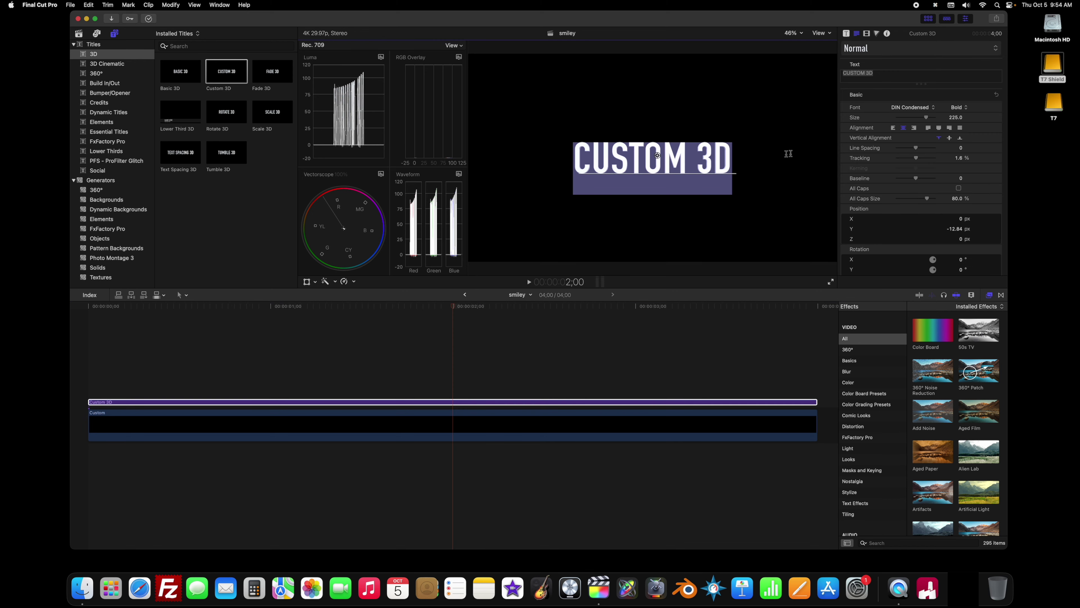
click(934, 109)
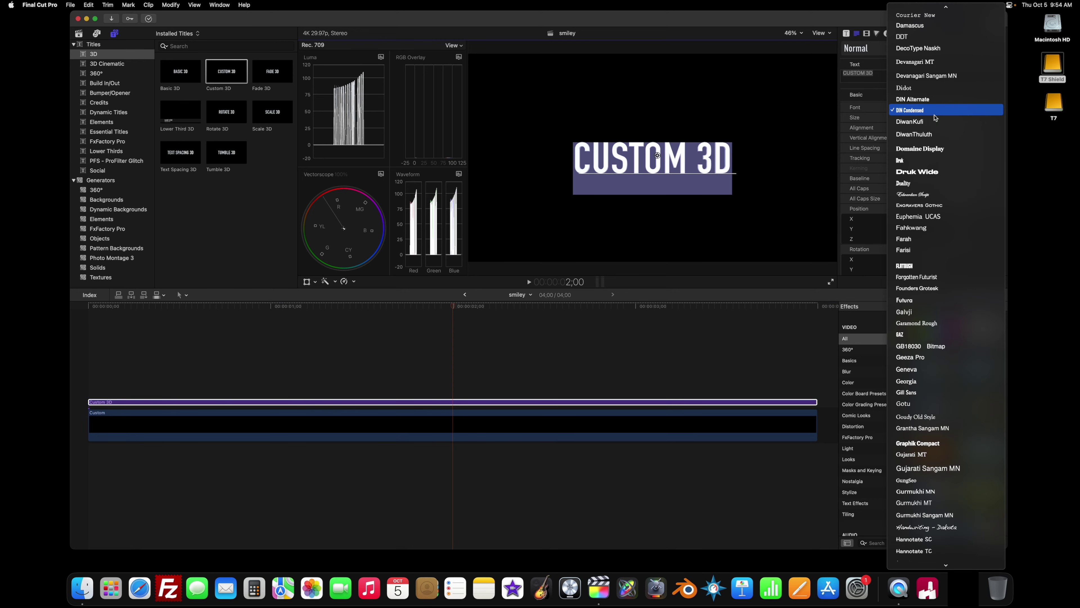
scroll(938, 272, down, 15)
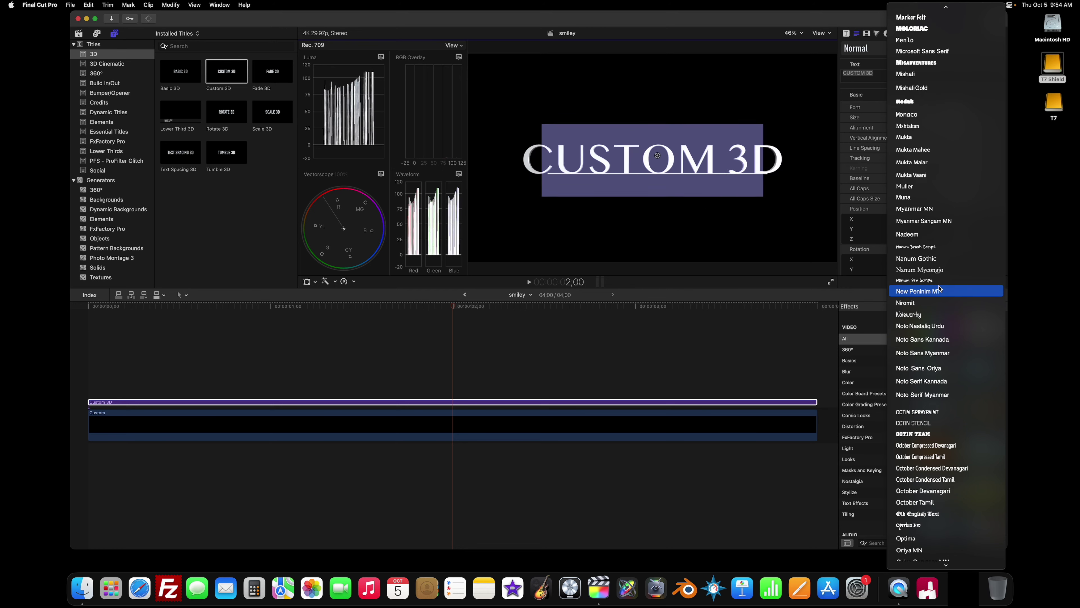
scroll(940, 289, down, 20)
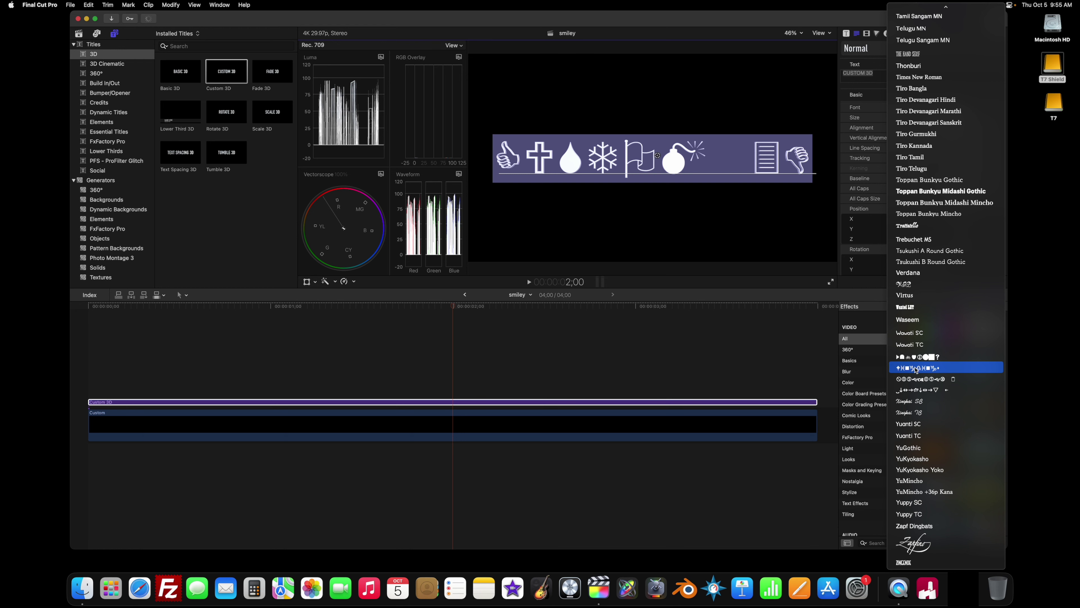
click(915, 369)
Cut the title text down to the single letter J, showing one Wingdings smiley.
click(881, 72)
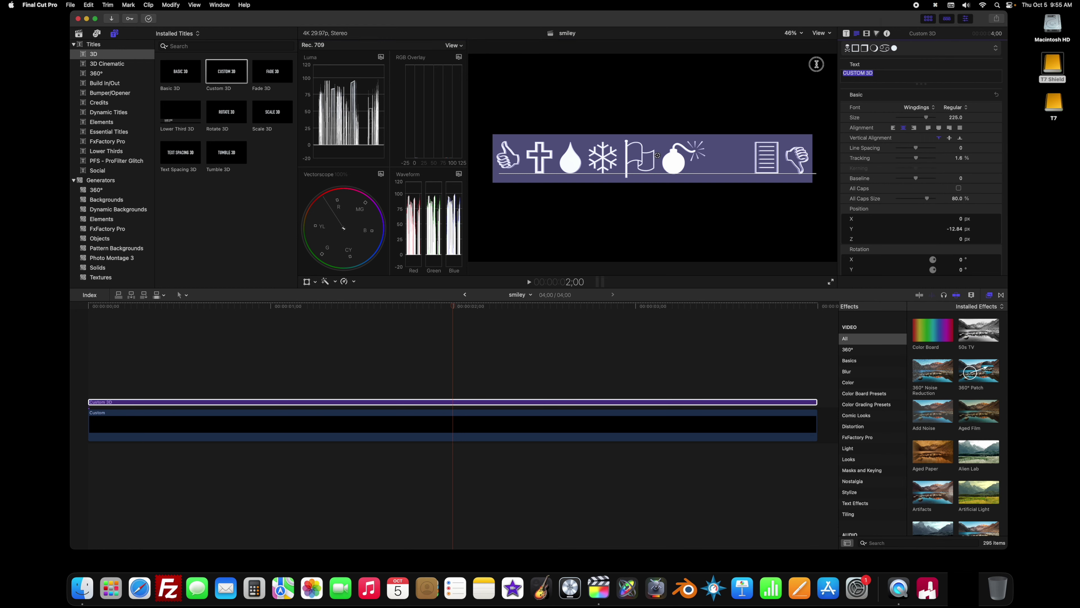
text(A)
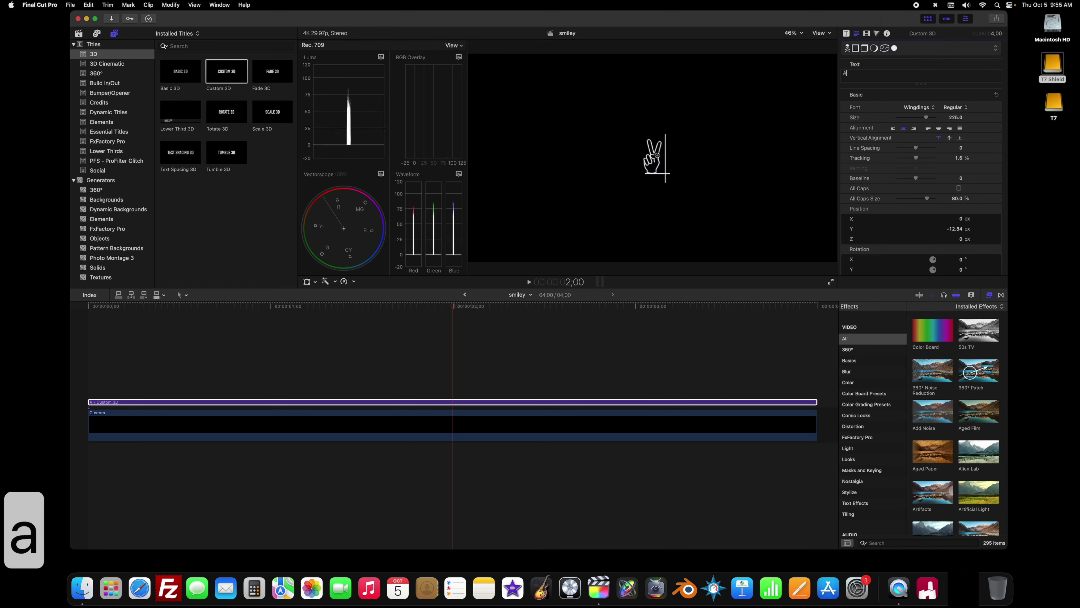
text(BCDEFG)
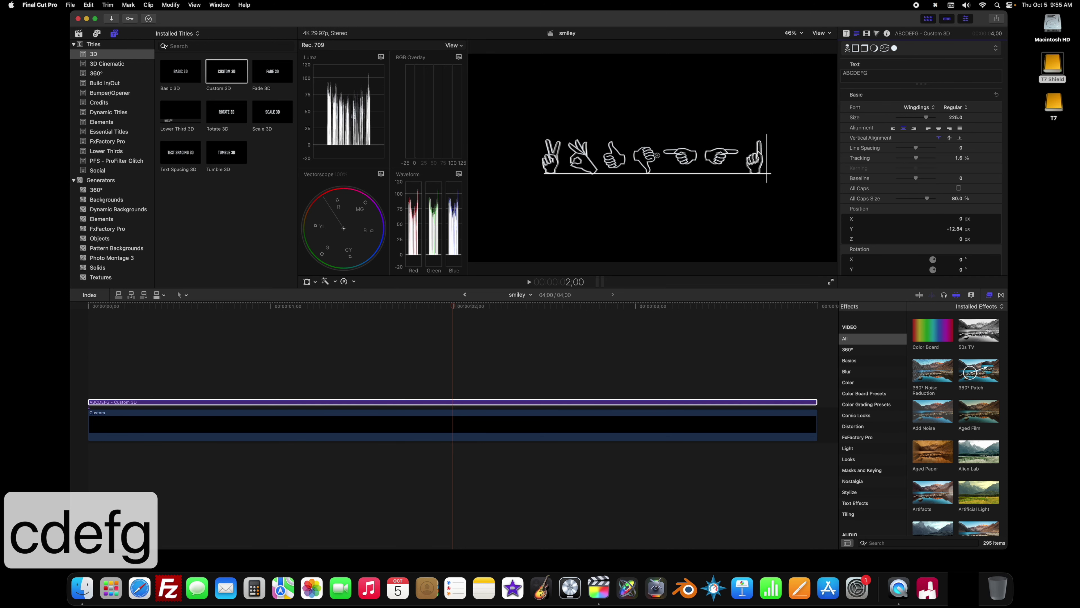
text(HIJ)
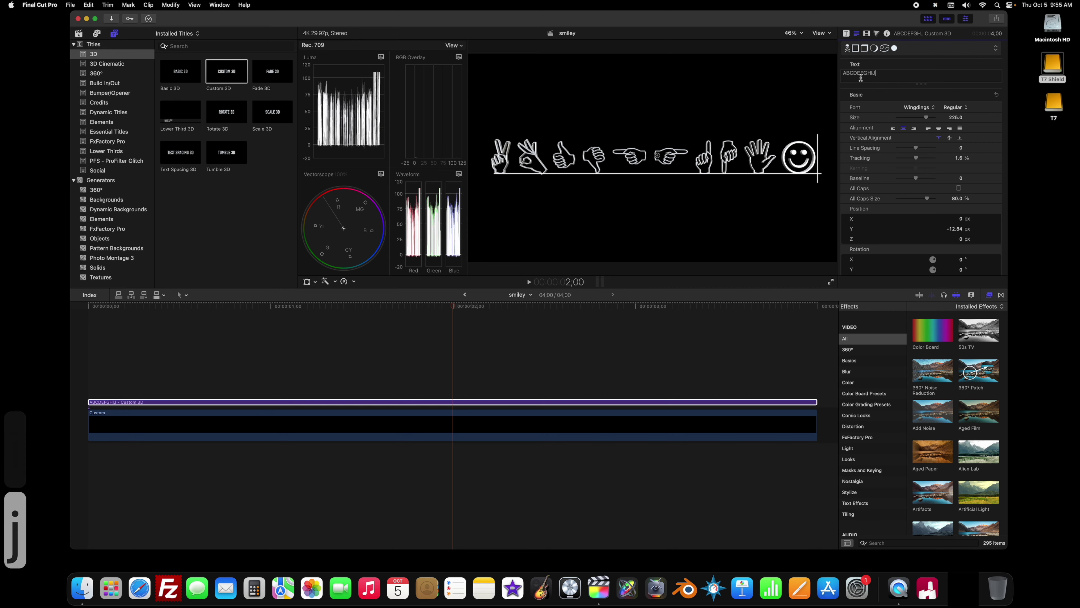
drag(871, 73, 822, 77)
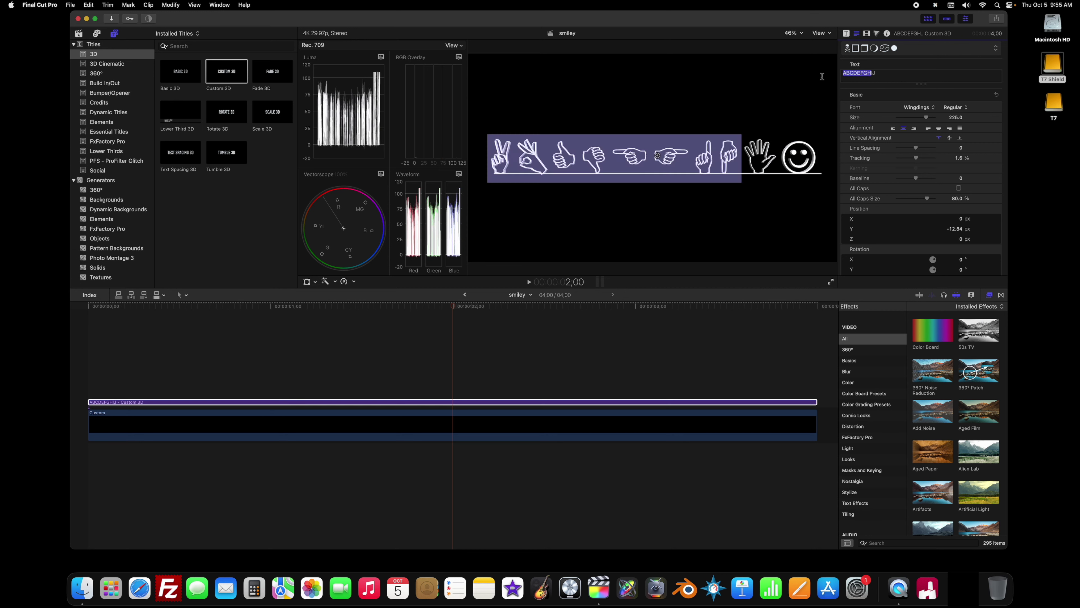
key(BackSpace)
key(Delete)
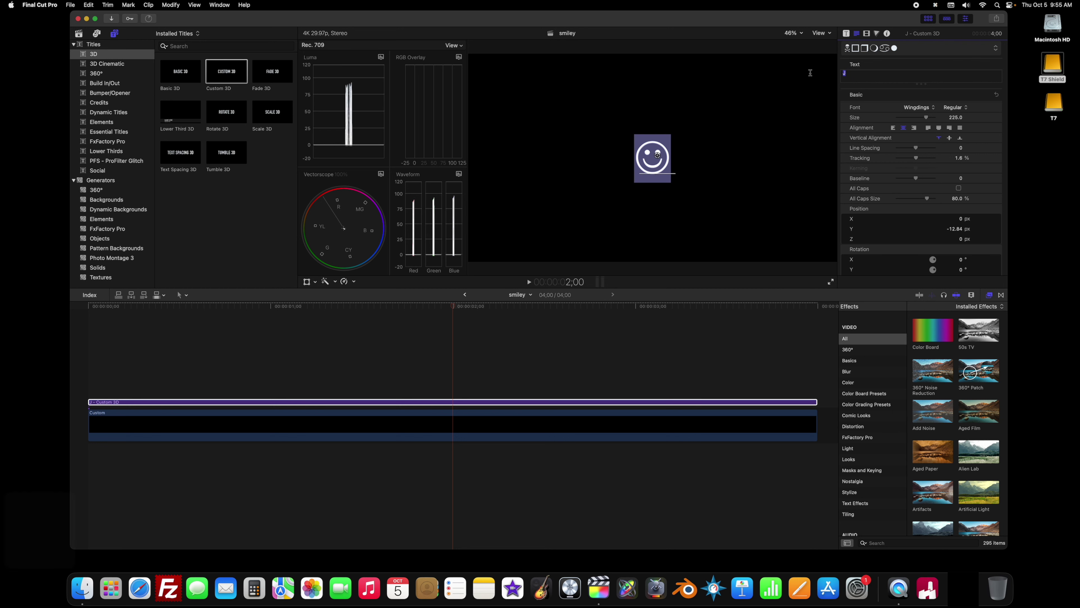
click(473, 402)
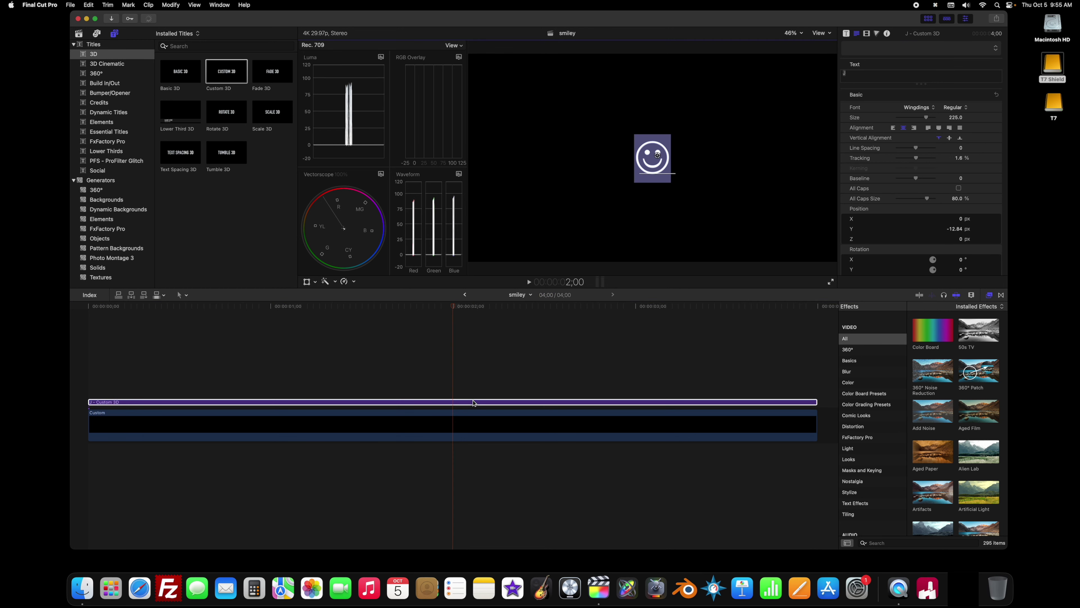
Enlarge the Wingdings smiley to size 1250 and drag it lower, to about Y -393.
drag(929, 118, 945, 121)
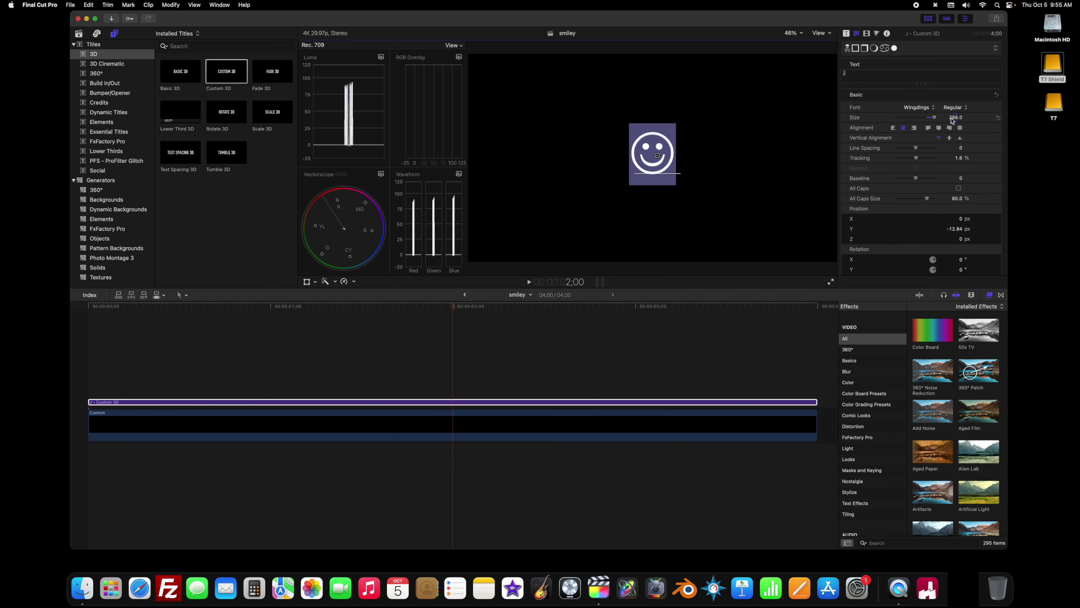
click(954, 119)
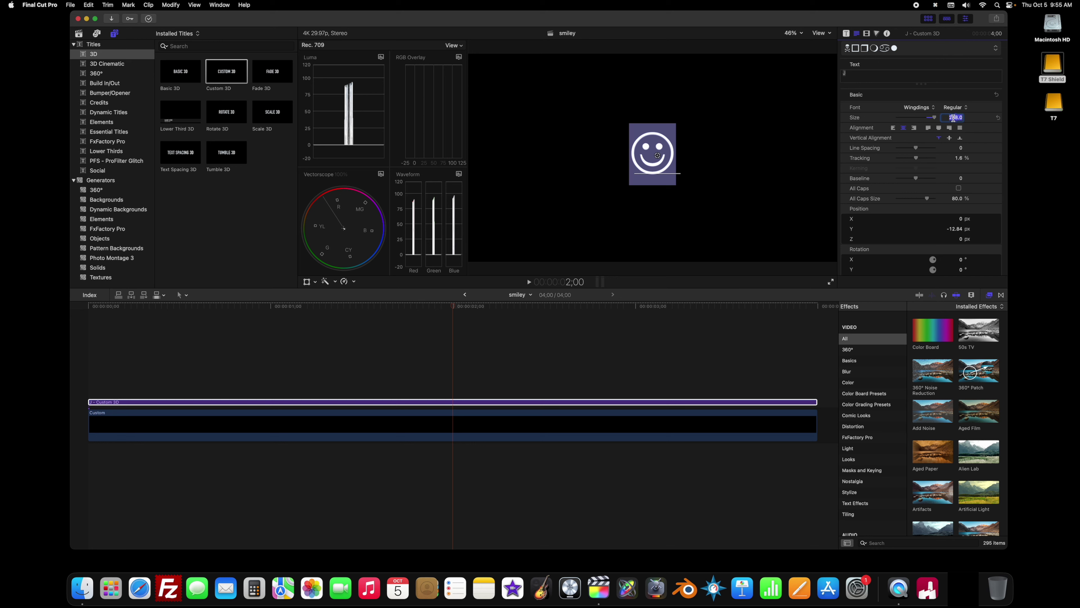
text(500)
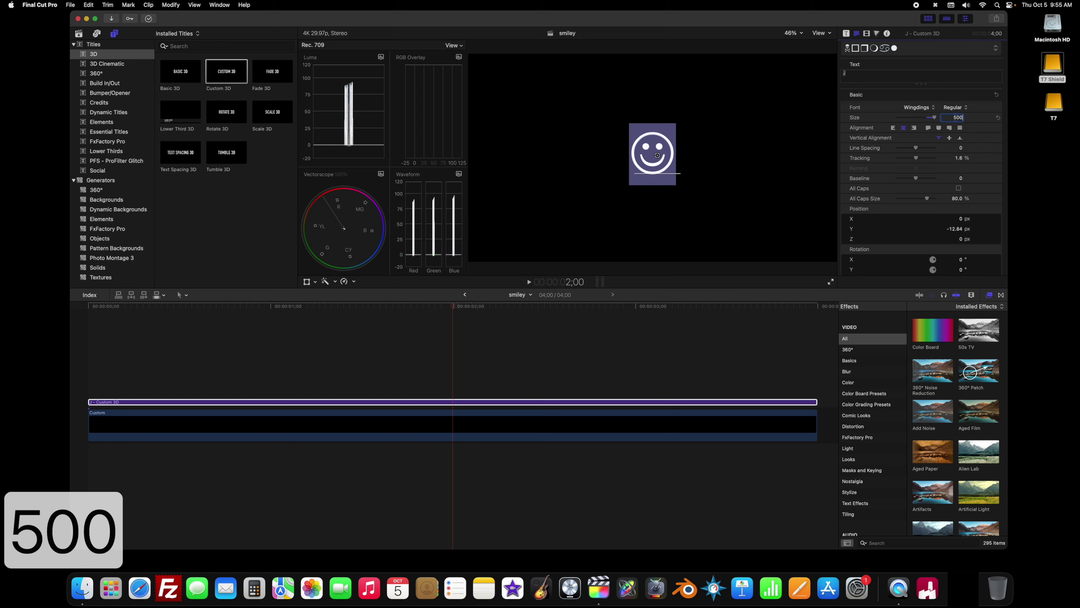
key(Return)
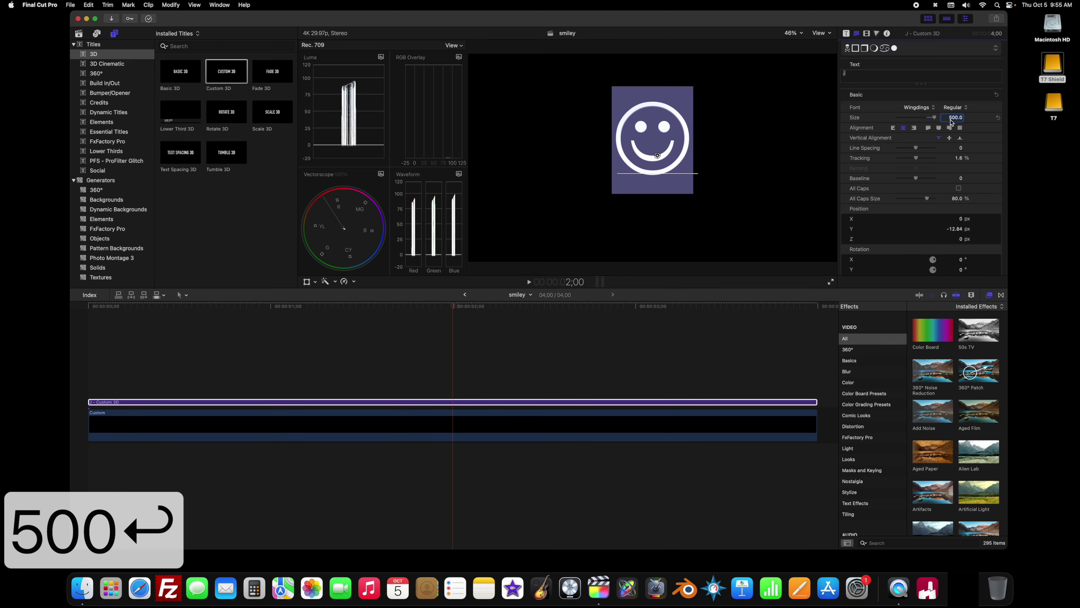
text(10)
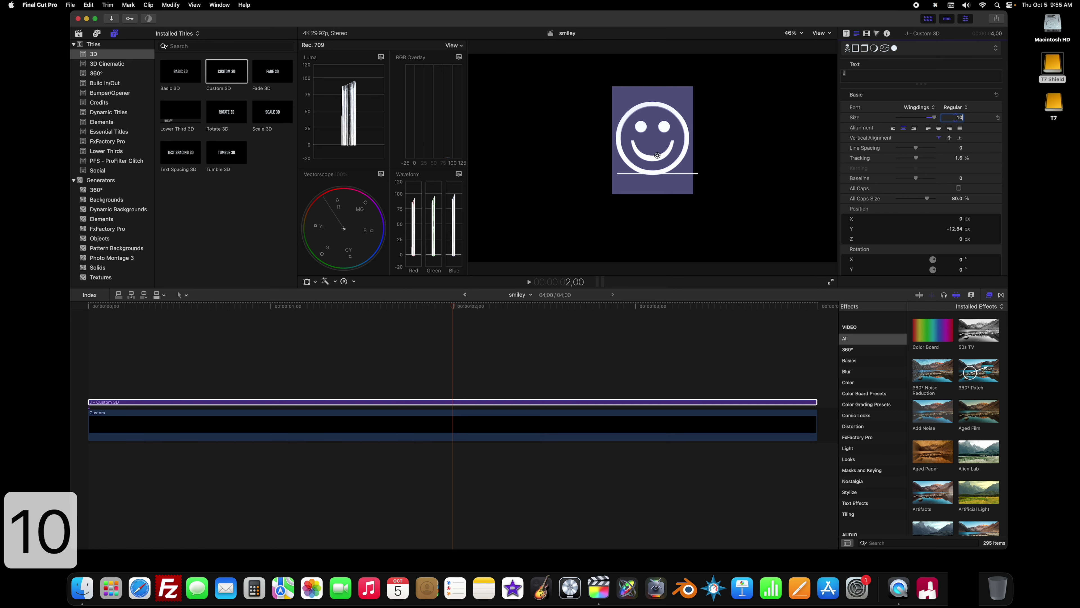
text(00)
key(Return)
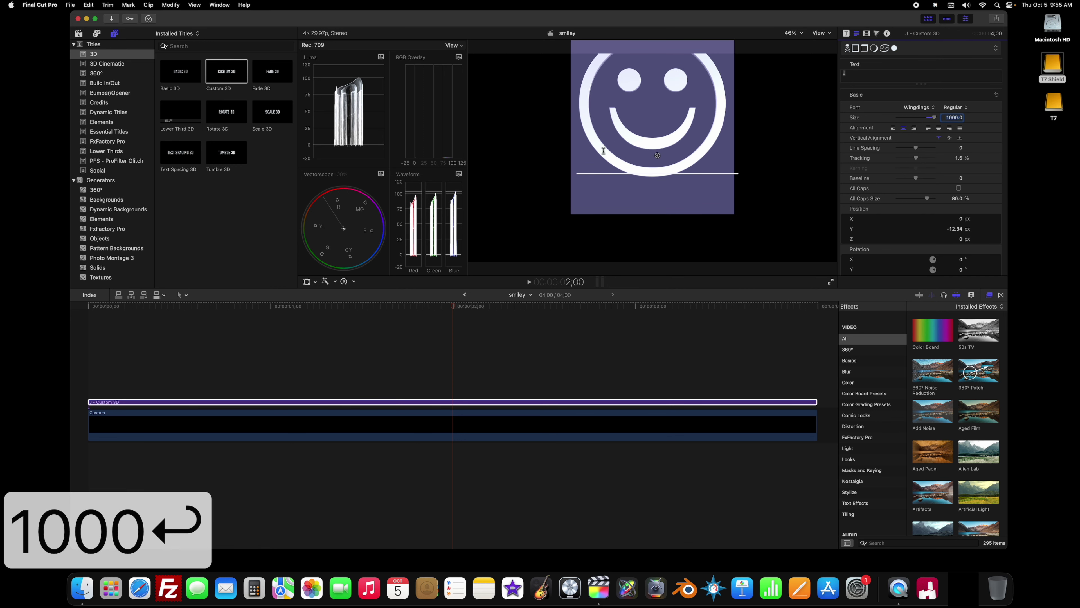
drag(657, 161, 661, 211)
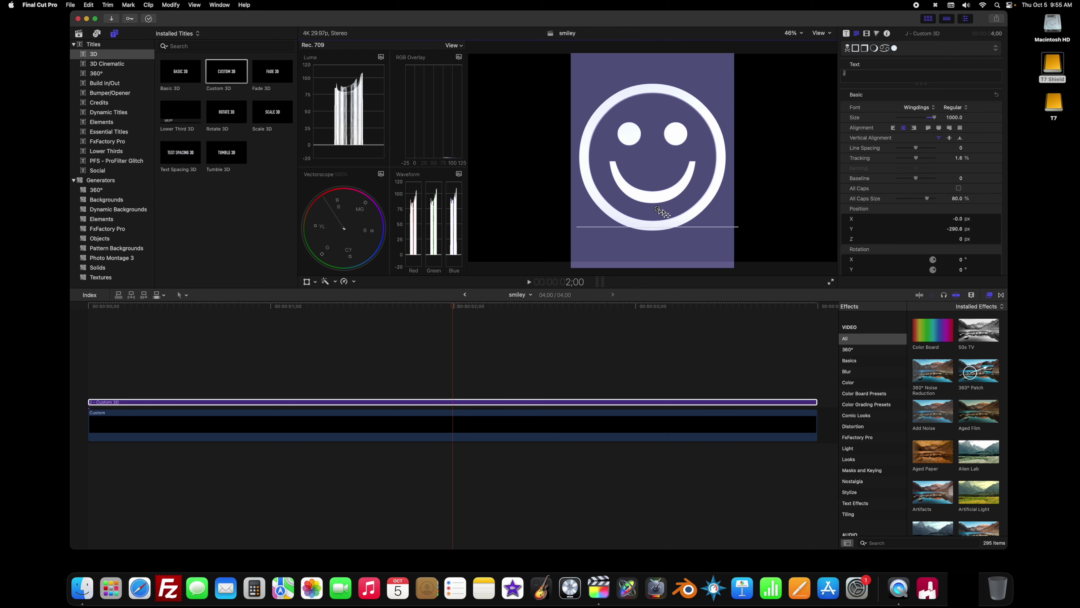
click(944, 118)
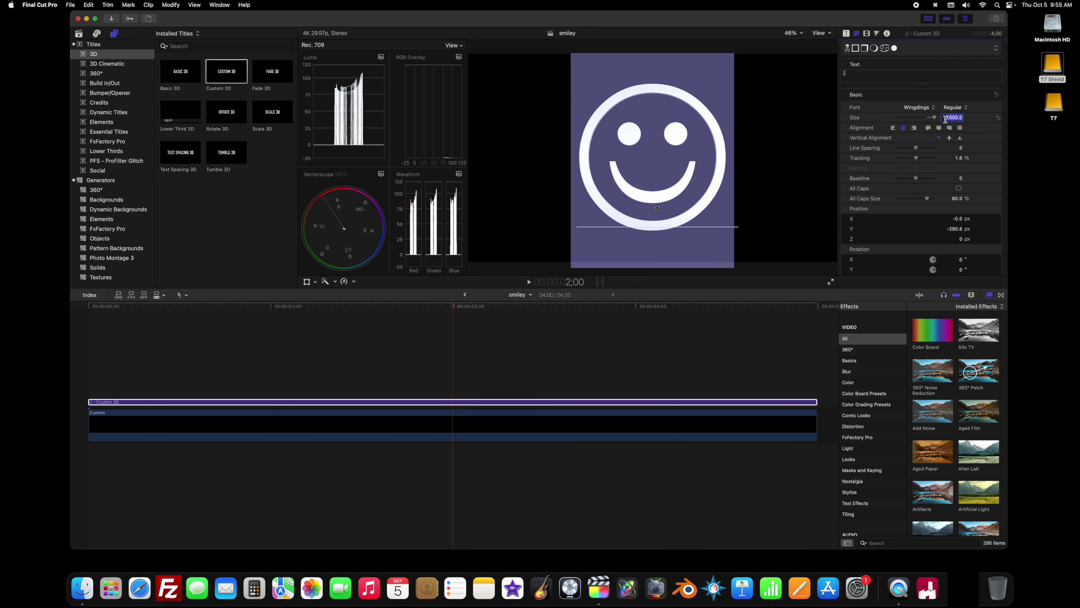
text(1250)
key(Return)
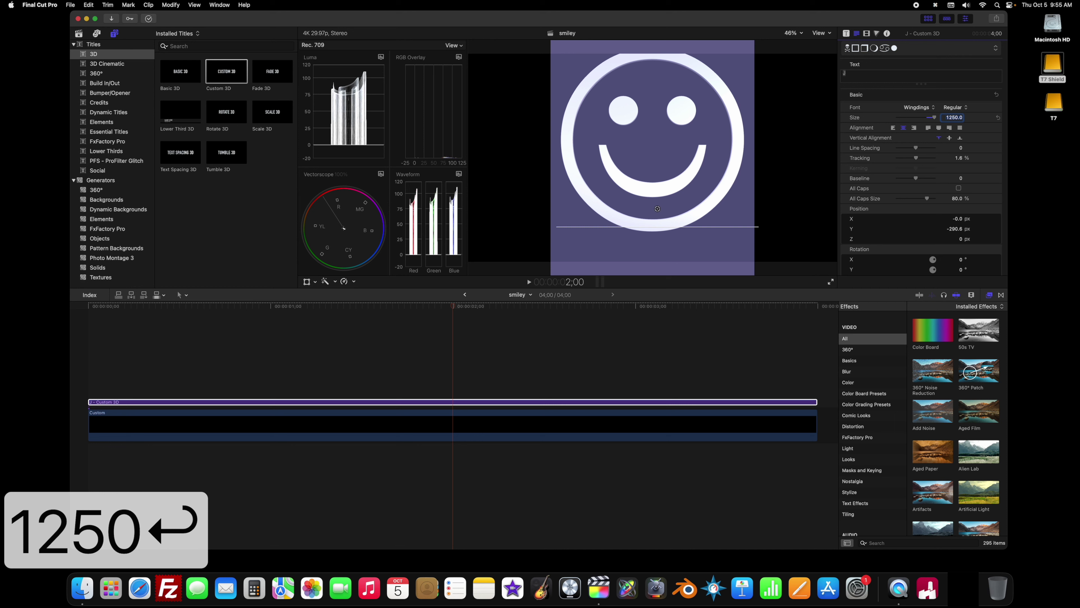
drag(659, 210, 657, 229)
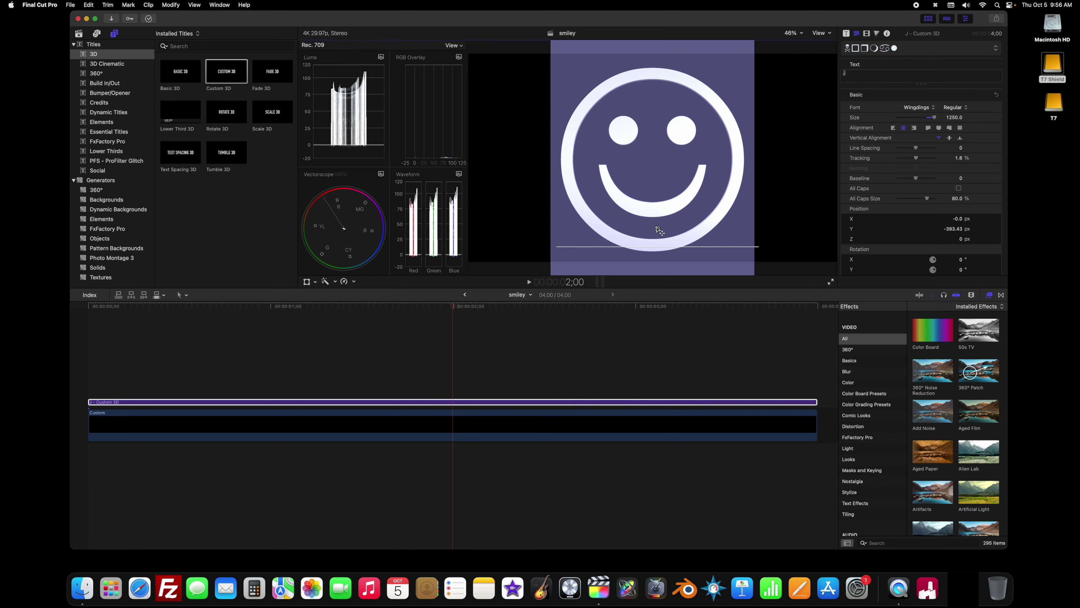
Give the 3D smiley depth 33 and a Round front edge of size 10.
scroll(935, 191, down, 5)
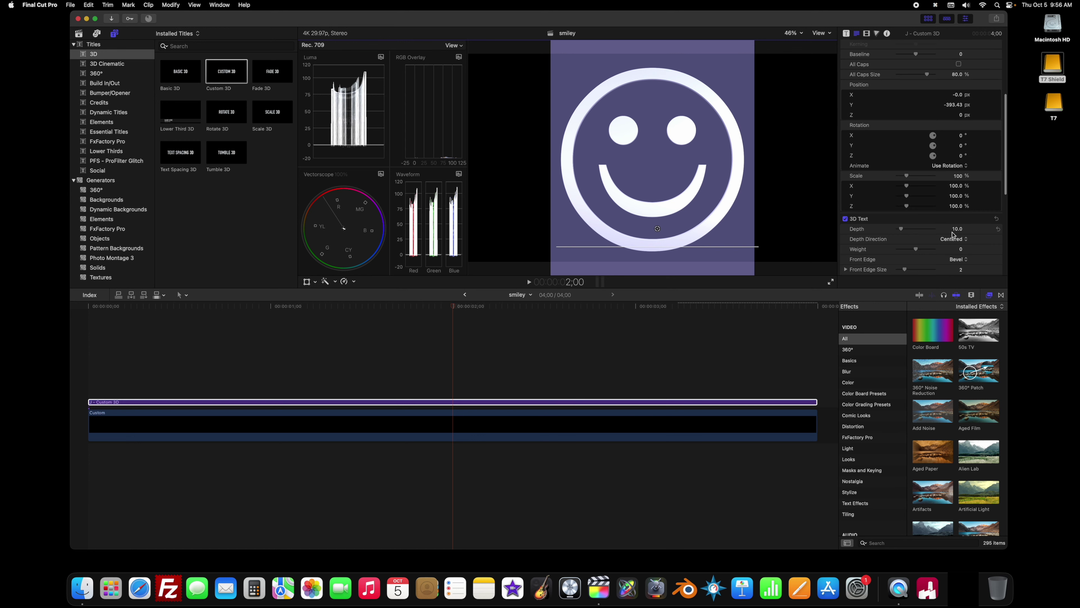
click(953, 228)
text(33)
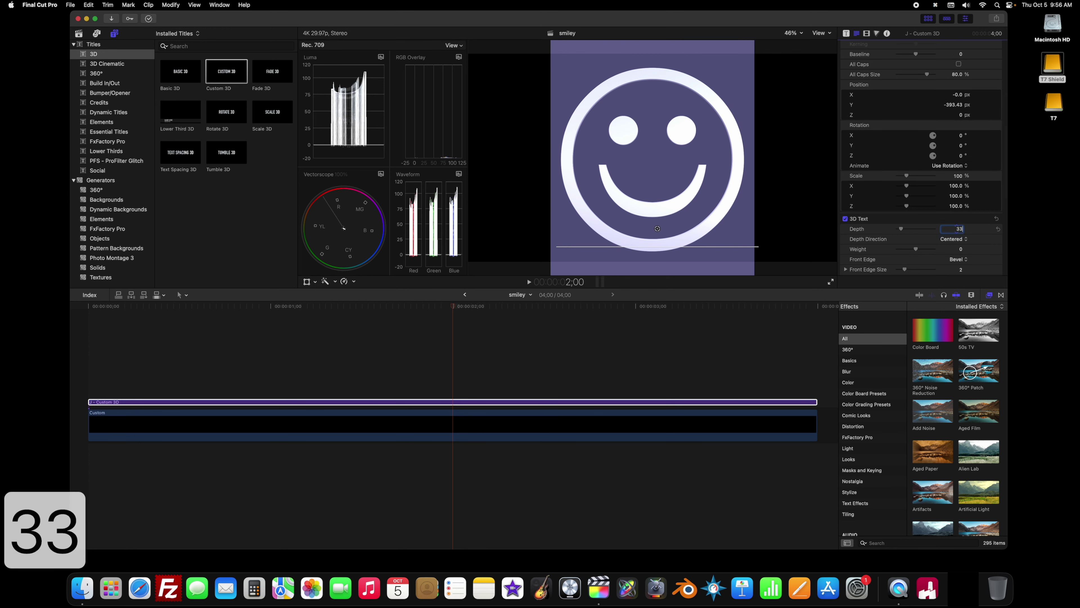
key(Return)
click(955, 260)
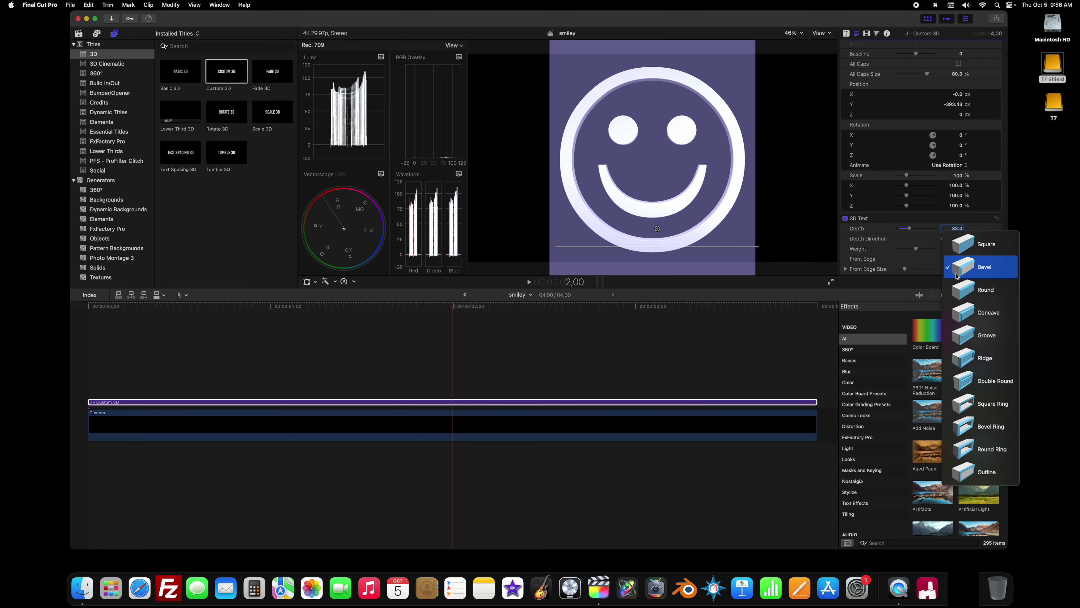
click(974, 289)
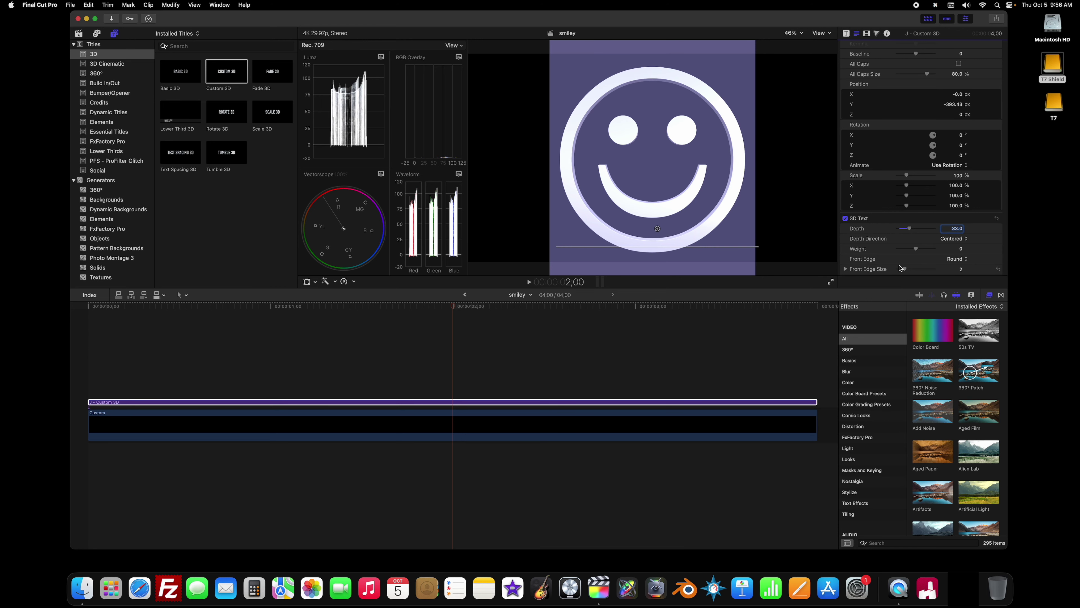
drag(905, 269, 934, 269)
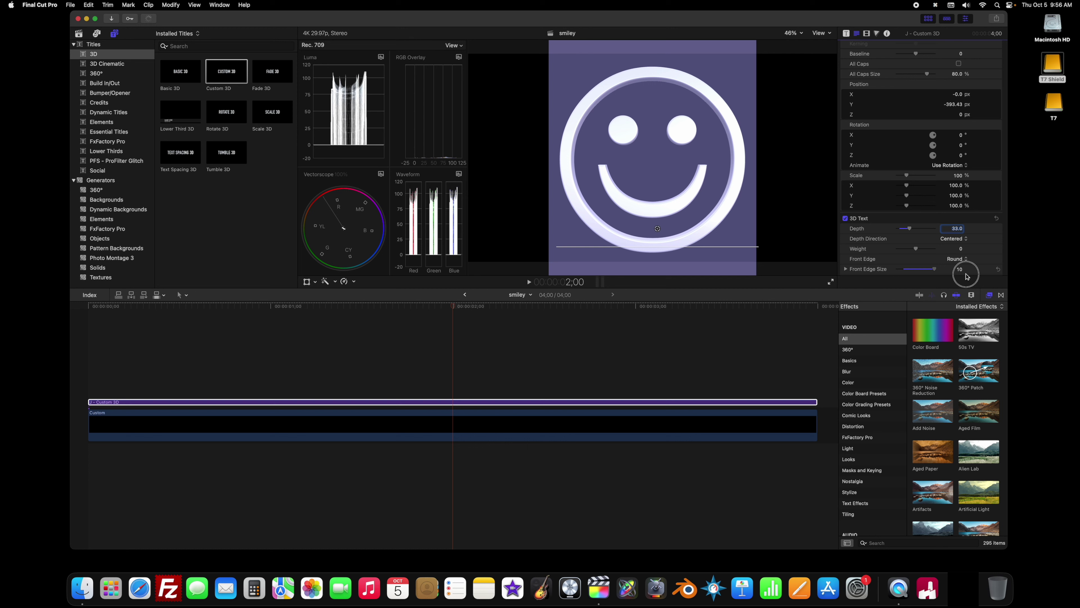
scroll(978, 231, down, 3)
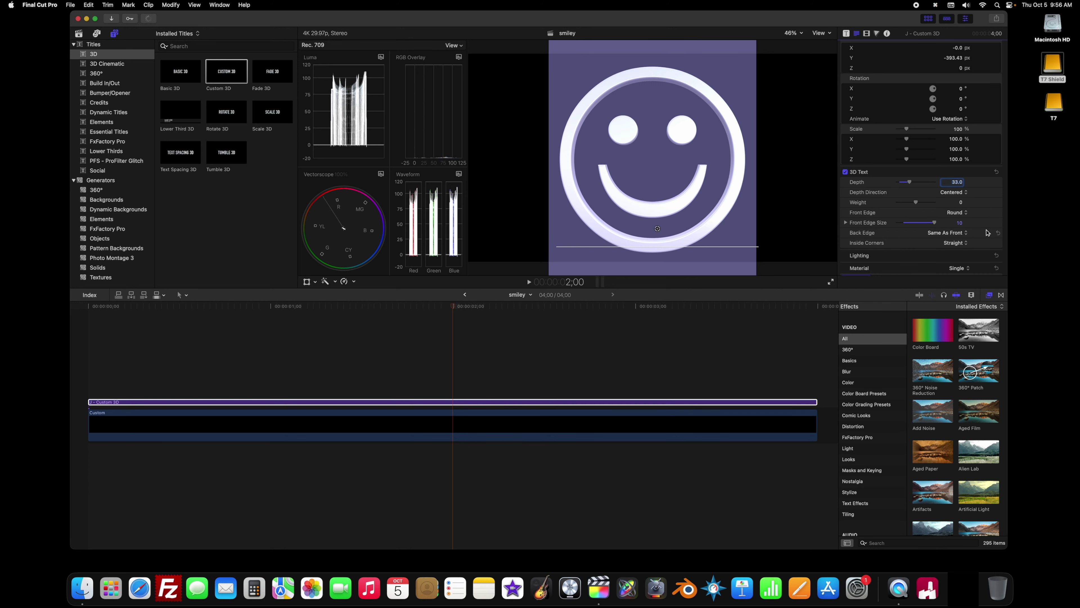
scroll(902, 203, down, 3)
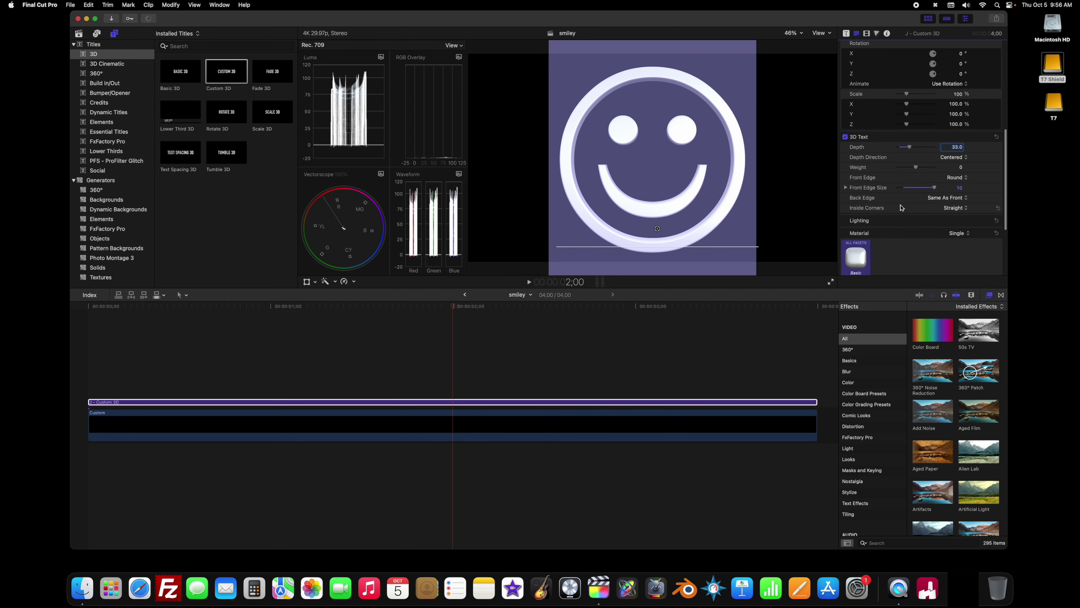
Apply the Grunge Red material from the Grunge library to the smiley.
click(855, 253)
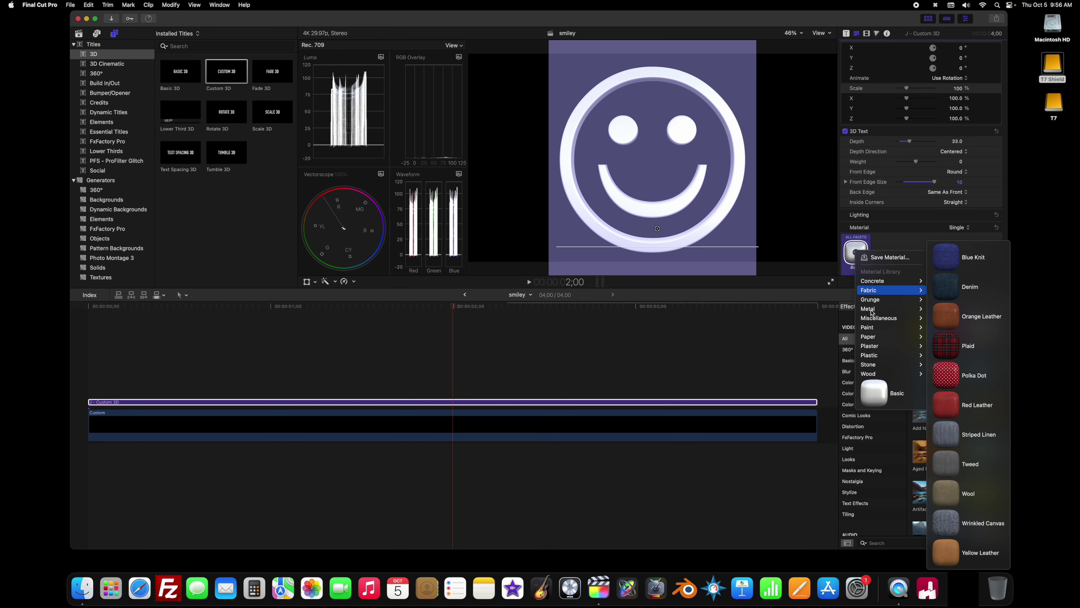
mouse_move(871, 302)
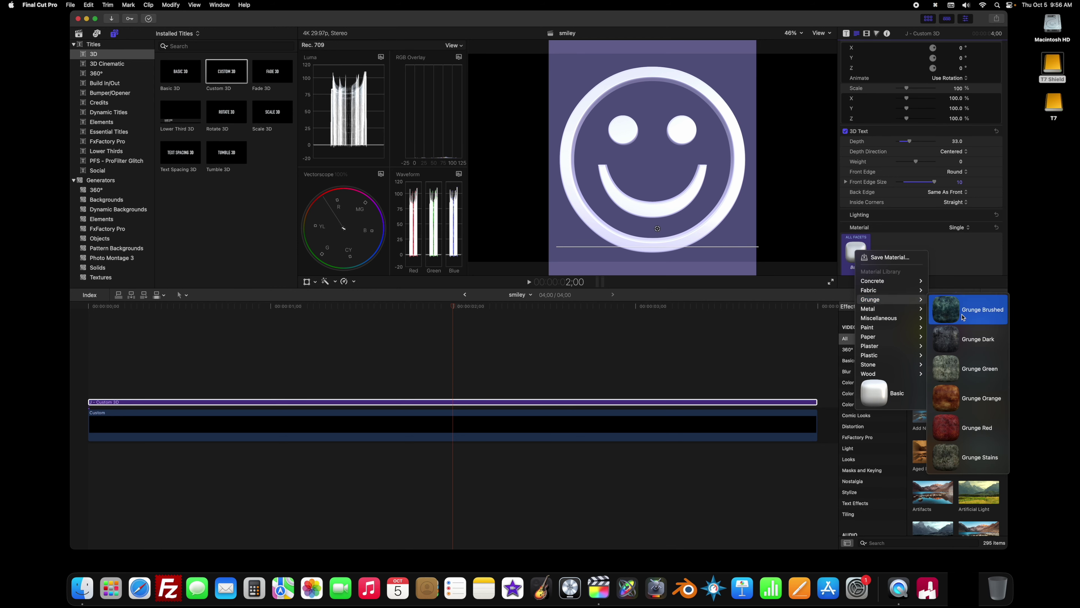
click(947, 430)
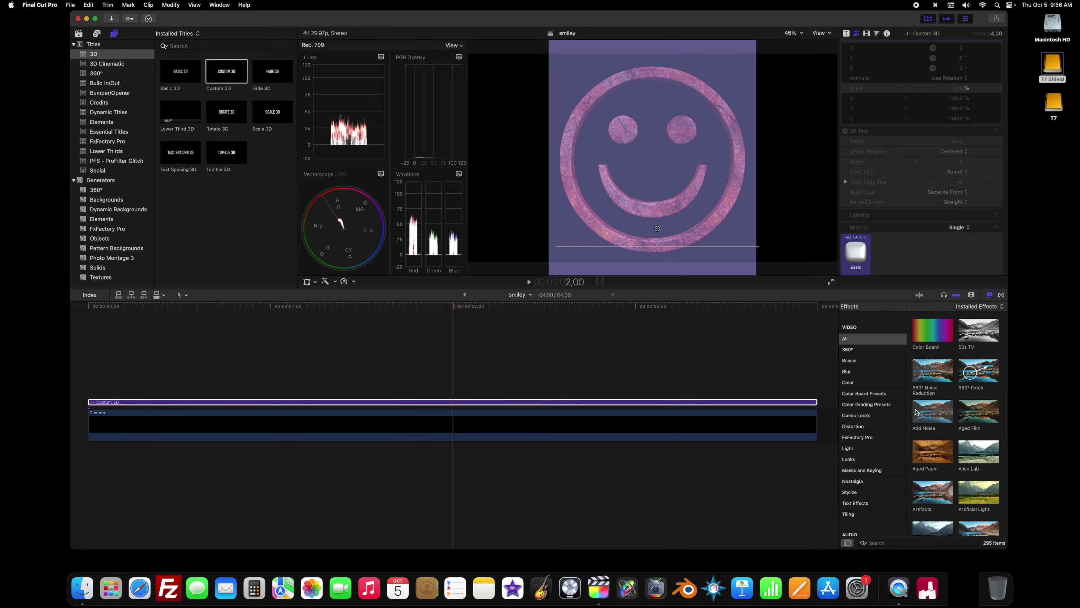
click(469, 424)
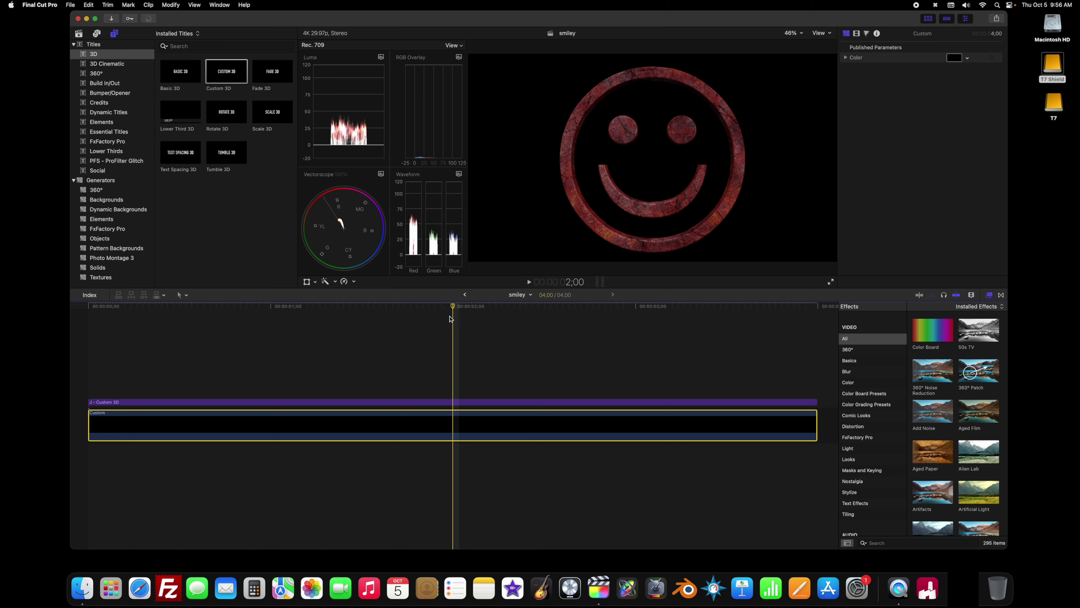
Set the smiley title's Rotate: In animation to 360° Spin.
click(699, 230)
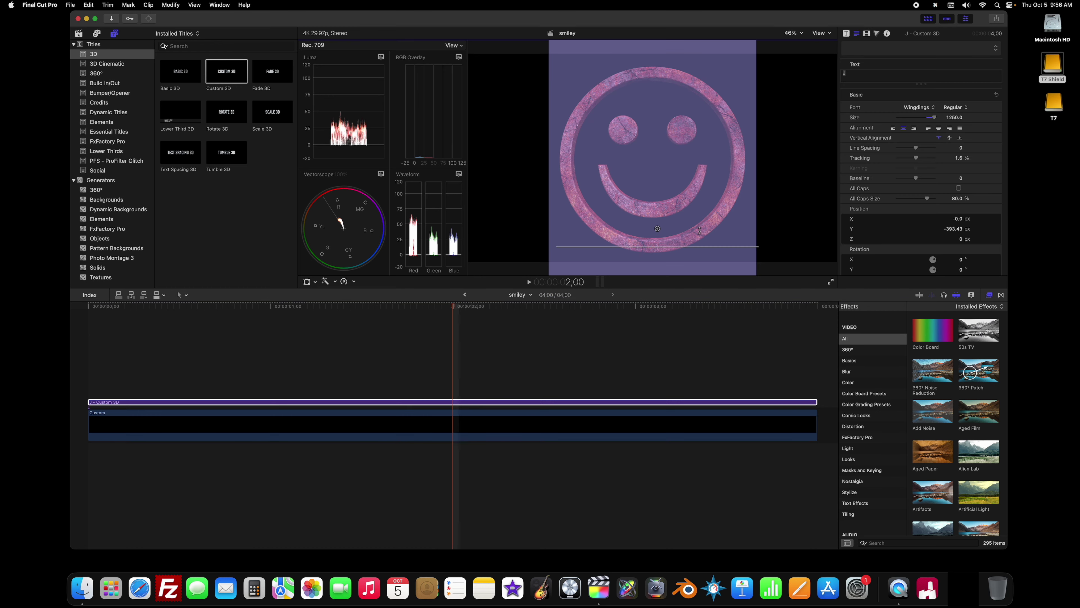
click(846, 34)
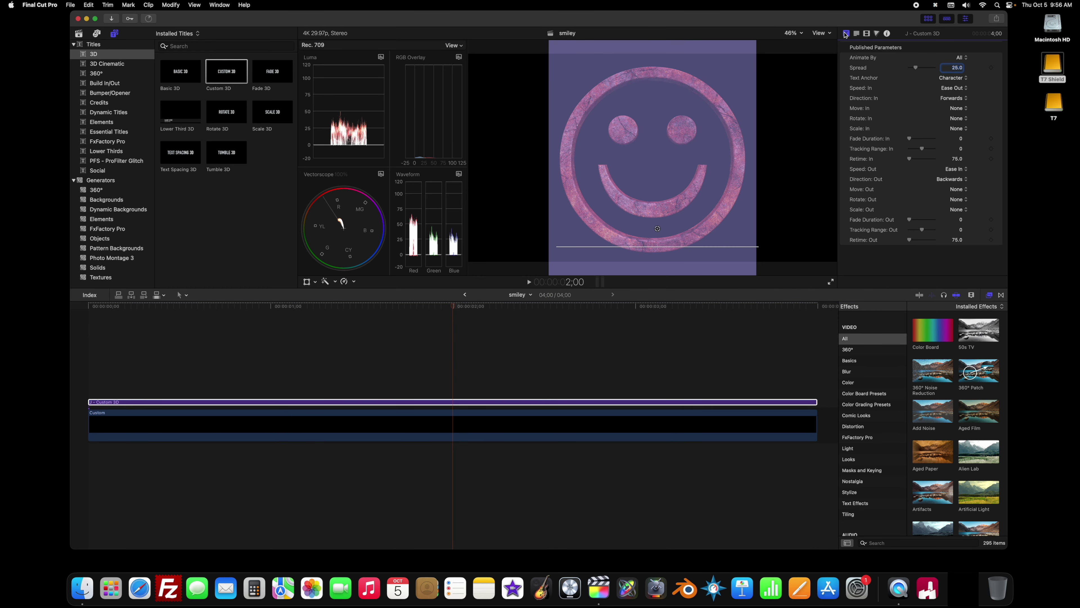
click(958, 118)
click(964, 167)
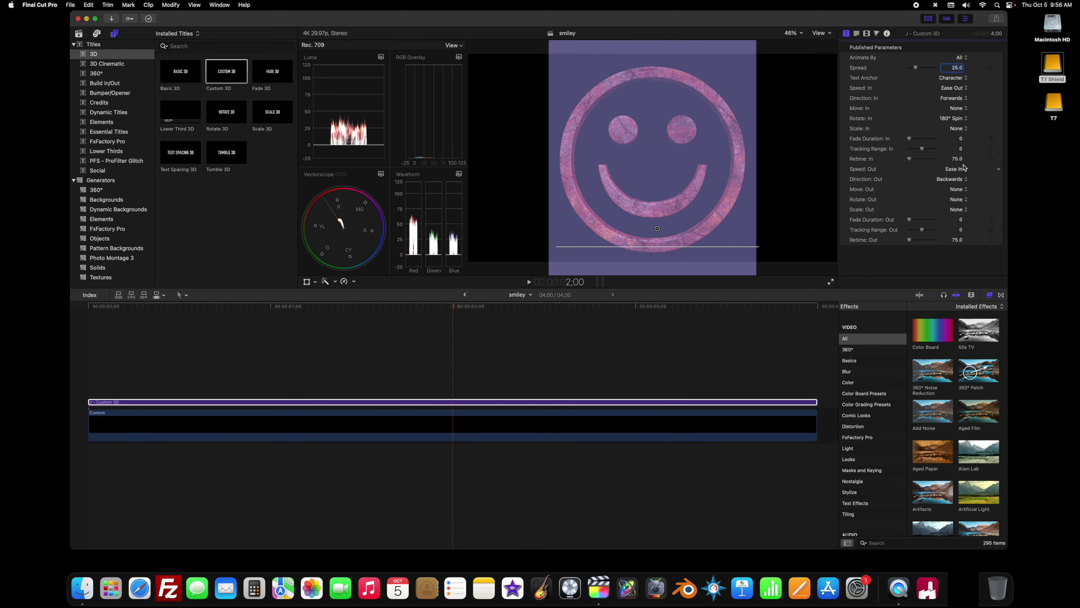
click(946, 120)
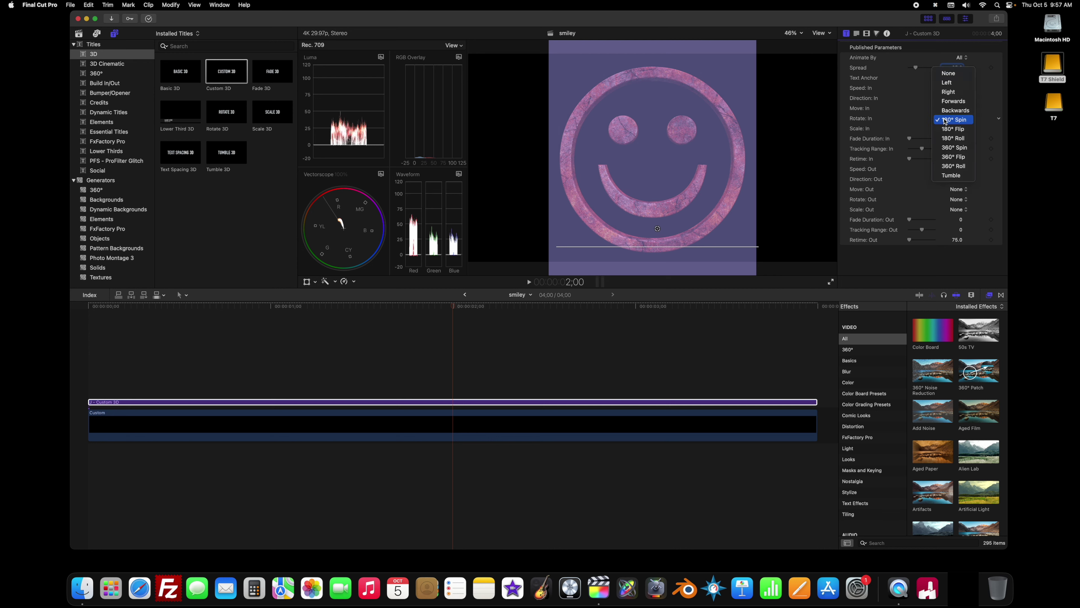
click(950, 152)
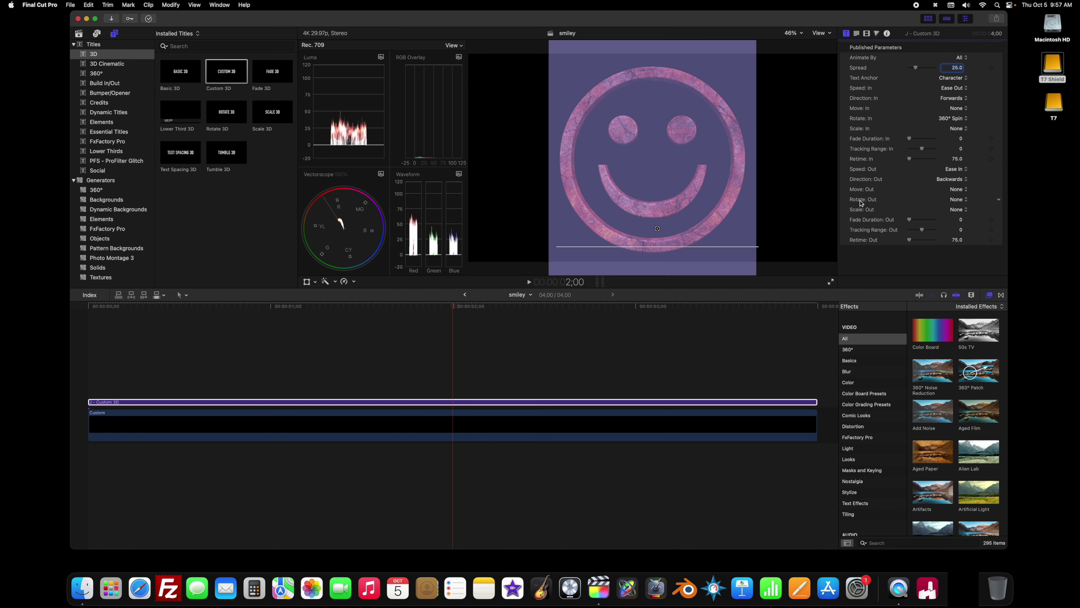
Set Rotate: Out to 360° Flip and return the playhead near the start.
click(957, 200)
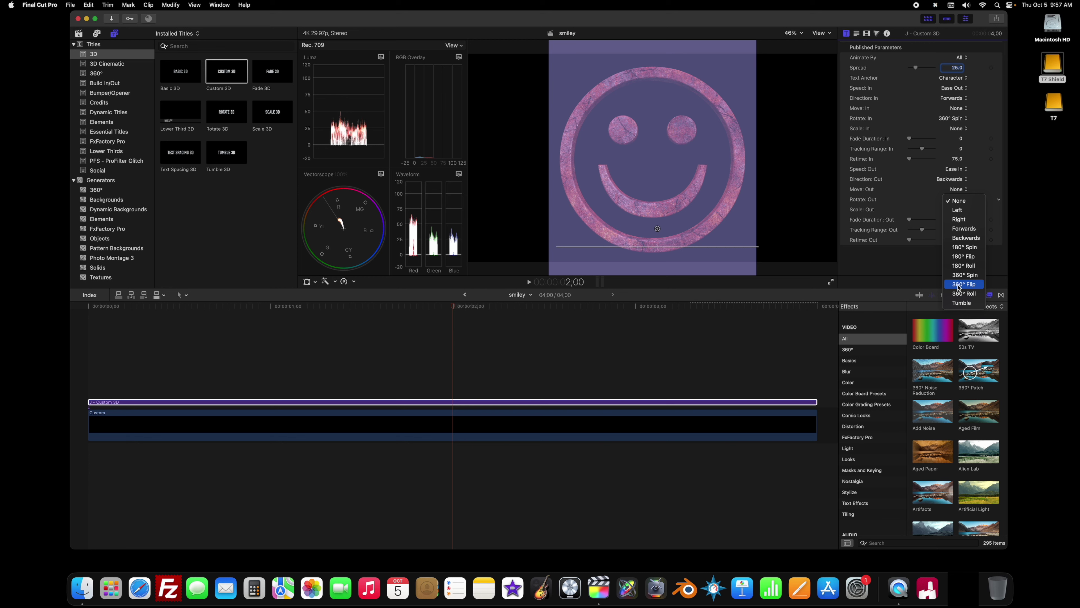
click(959, 285)
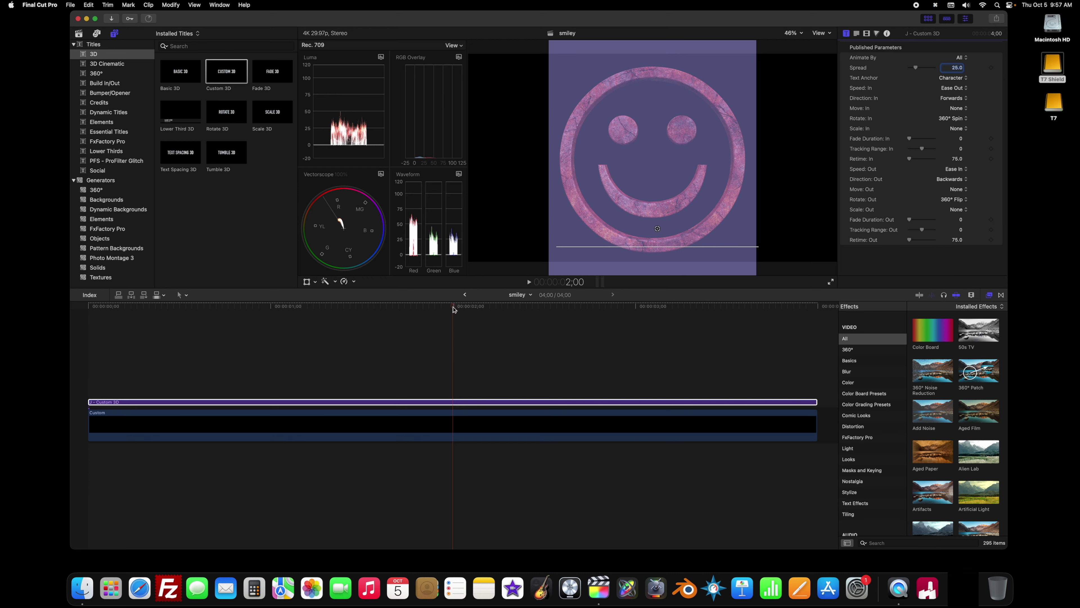
click(457, 427)
click(121, 306)
key(space)
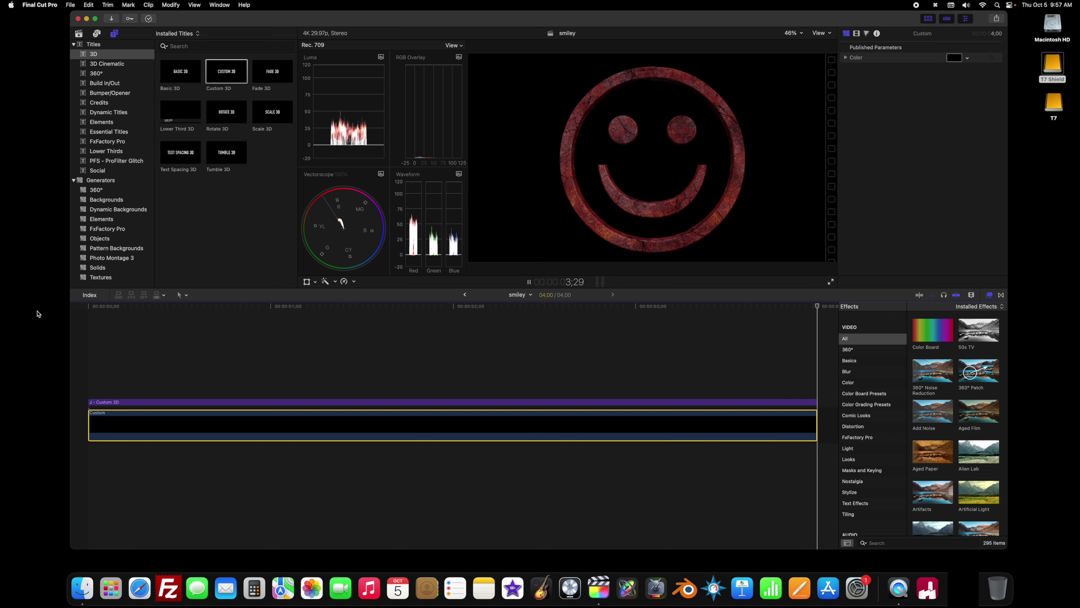
click(446, 306)
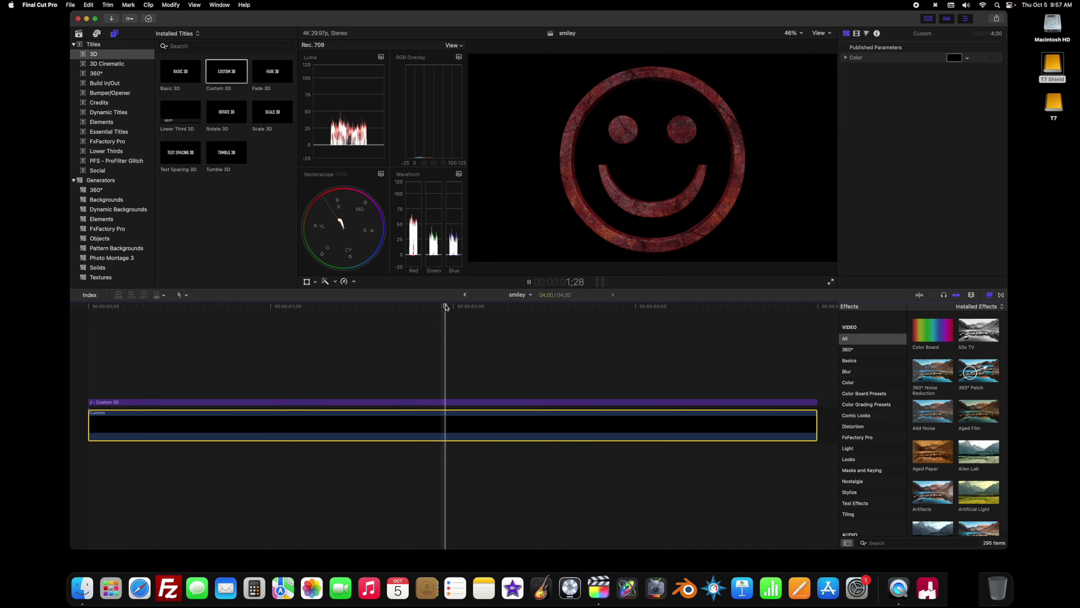
drag(446, 307, 450, 351)
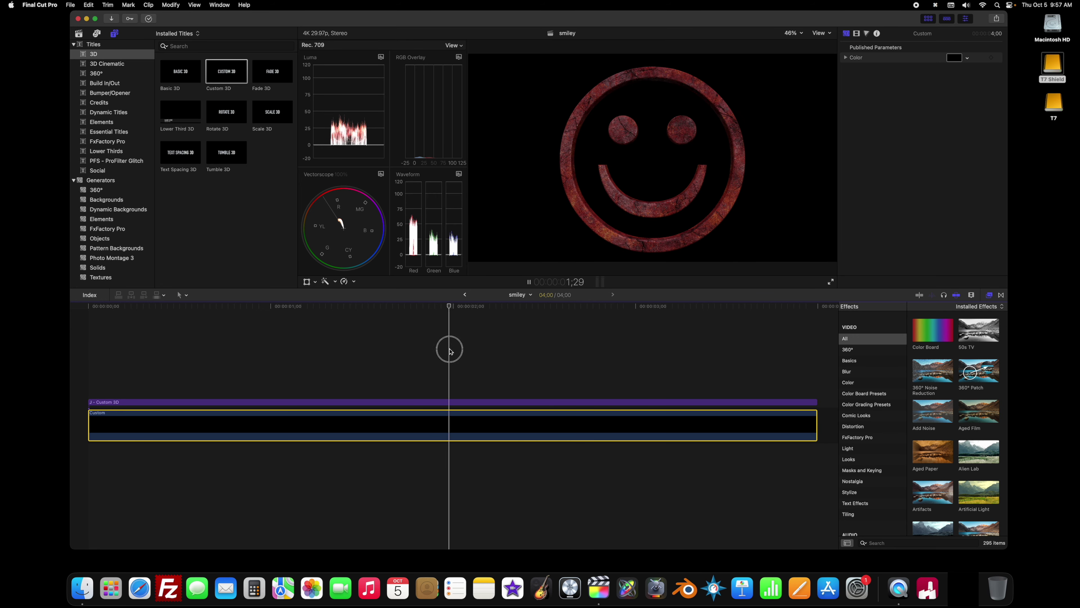
click(79, 34)
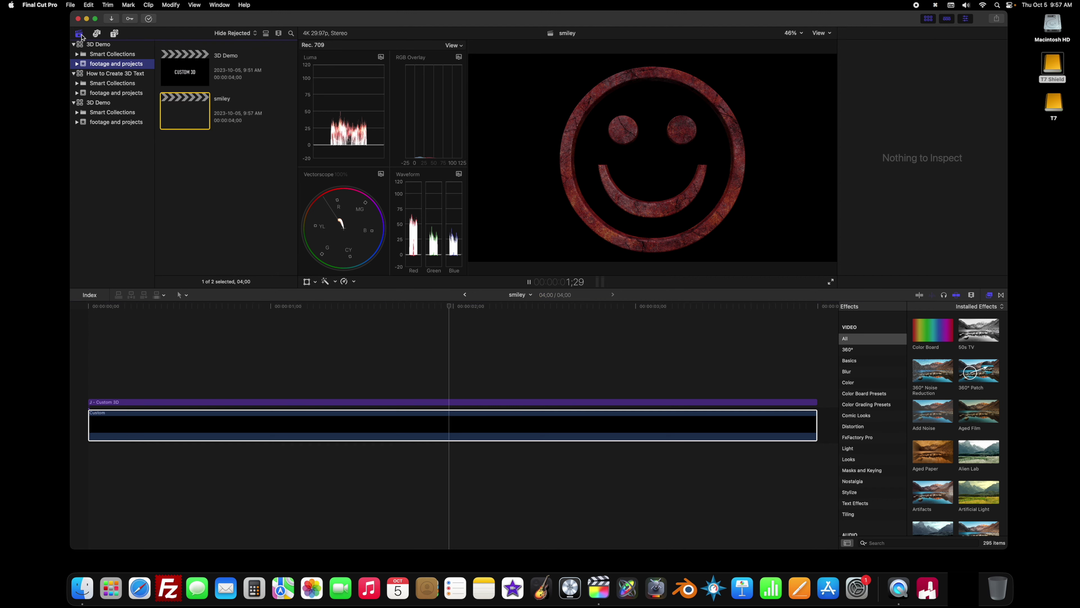
Share the smiley project with the 4K preset, saving it as smiley in Sandbox.
click(182, 119)
right_click(182, 119)
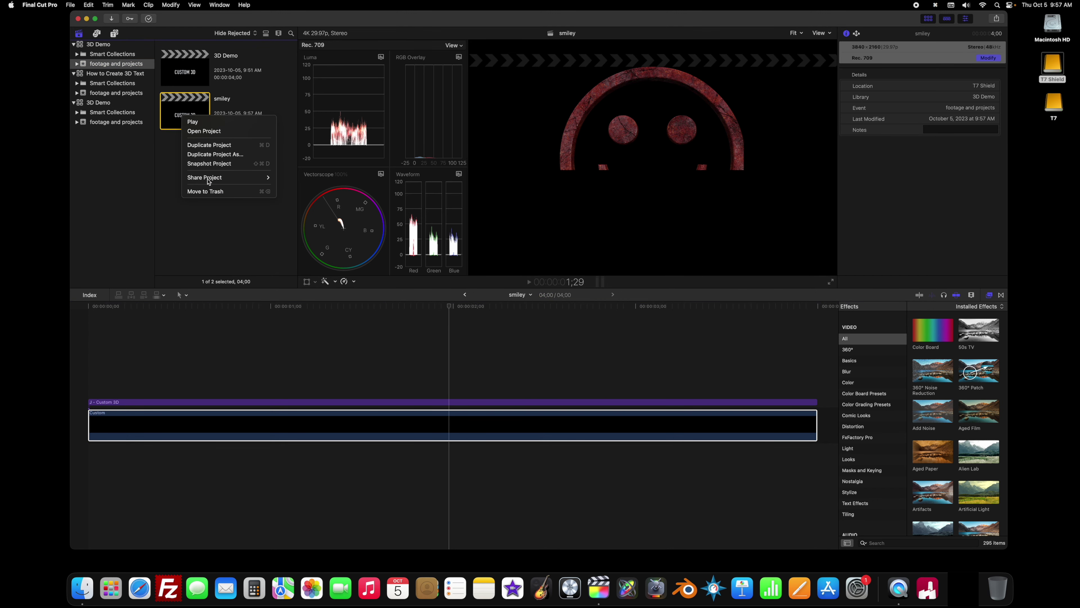
mouse_move(209, 182)
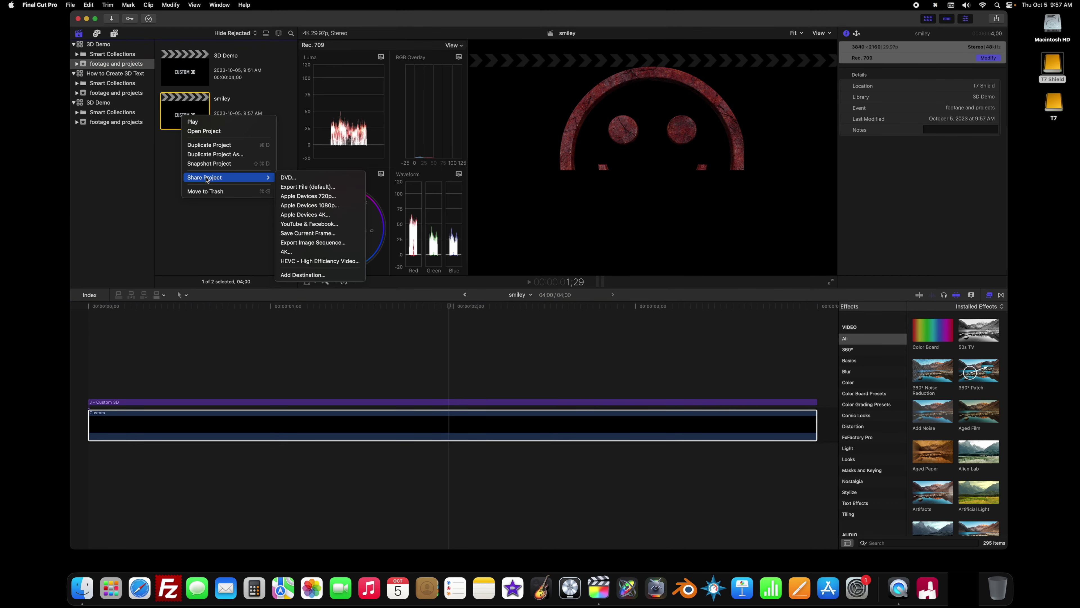
click(304, 252)
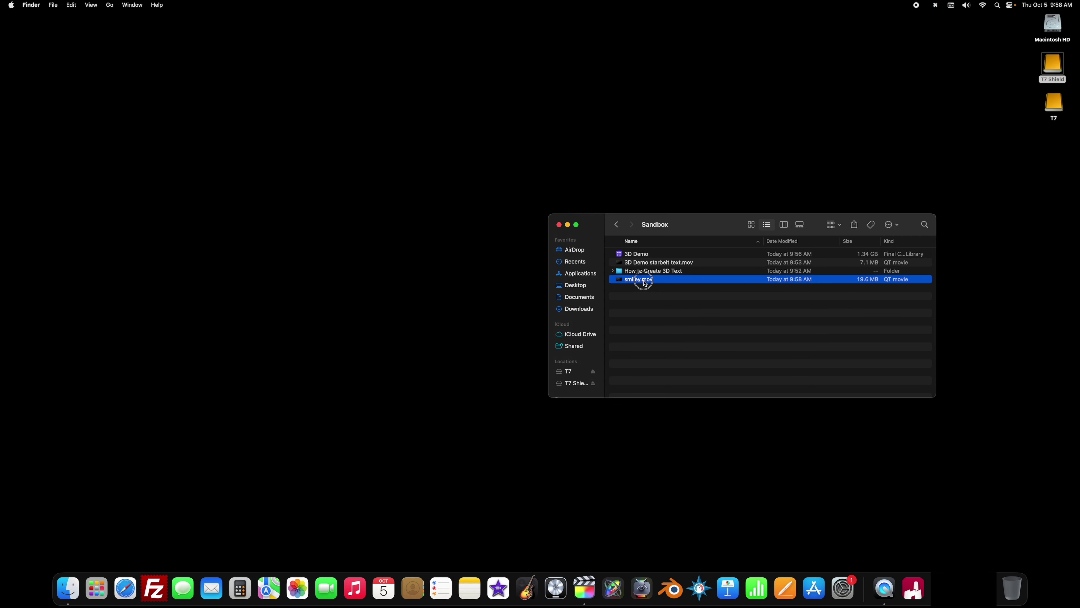
double_click(644, 283)
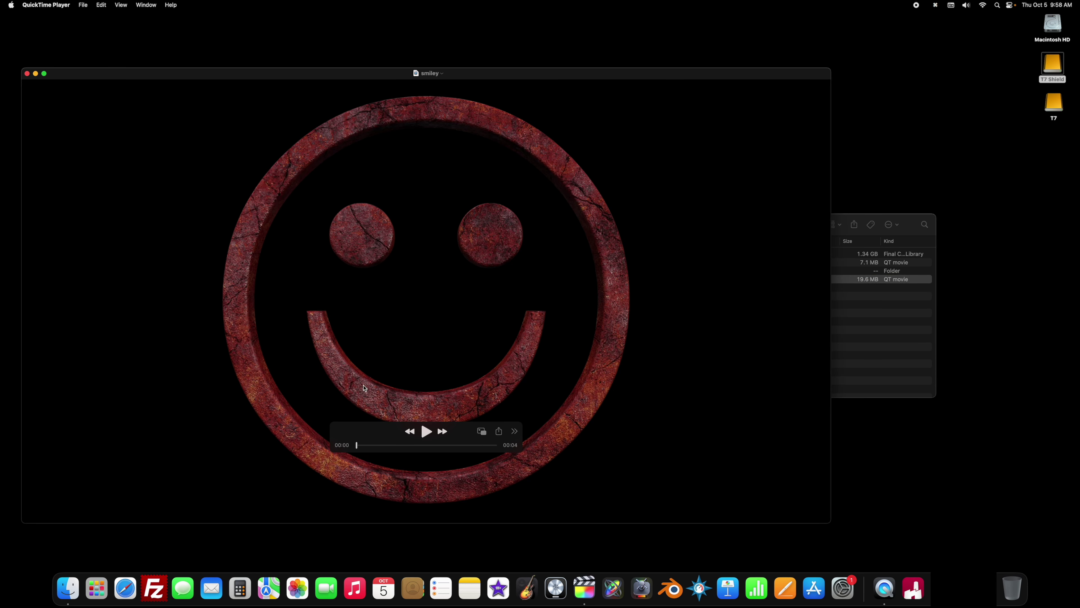
Play the exported smiley movie, scrub back to 00:01, then switch back to Final Cut Pro.
key(space)
drag(496, 446, 386, 452)
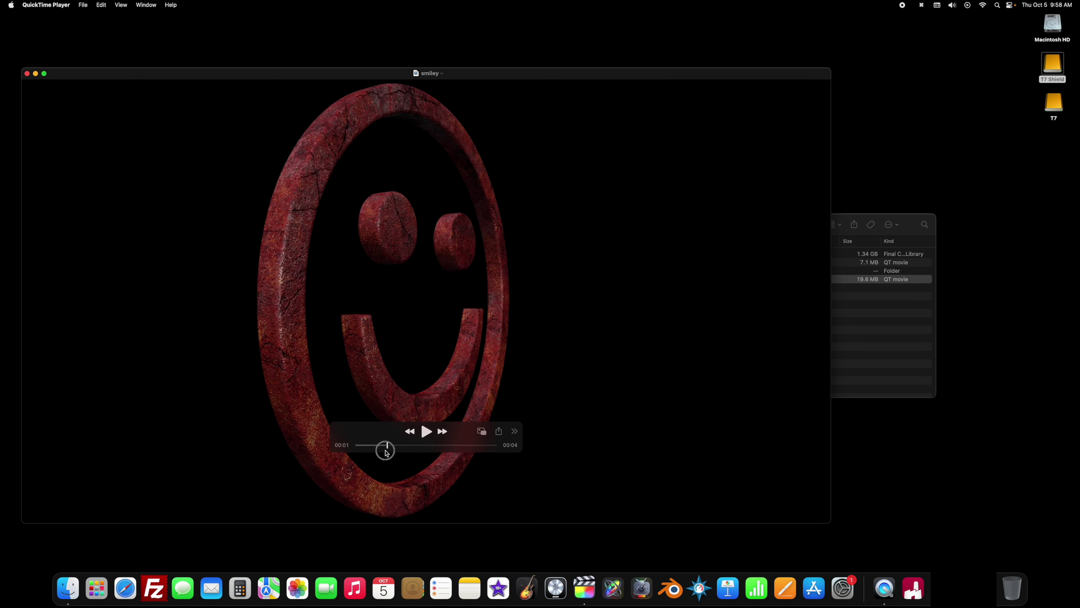
key(super+Tab)
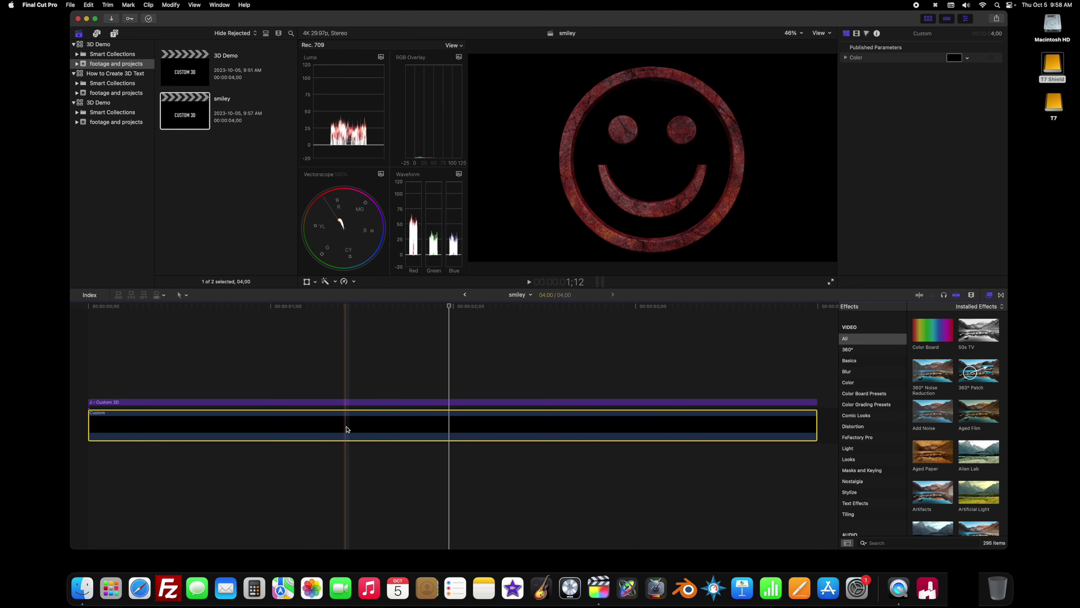
Create a new 4K 29.97p project named 'Text Composite'.
click(417, 305)
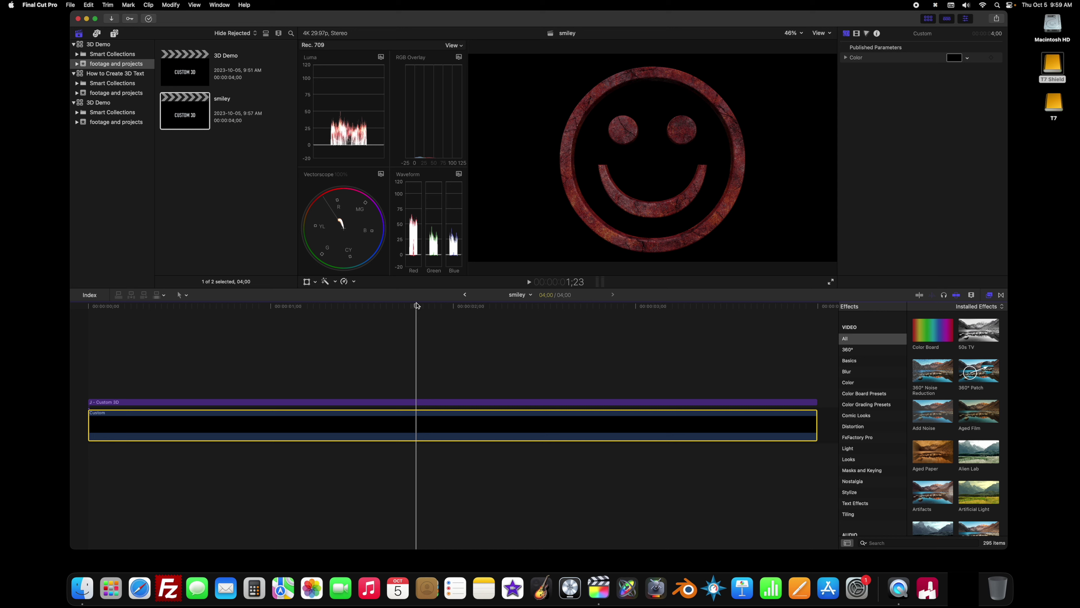
click(70, 4)
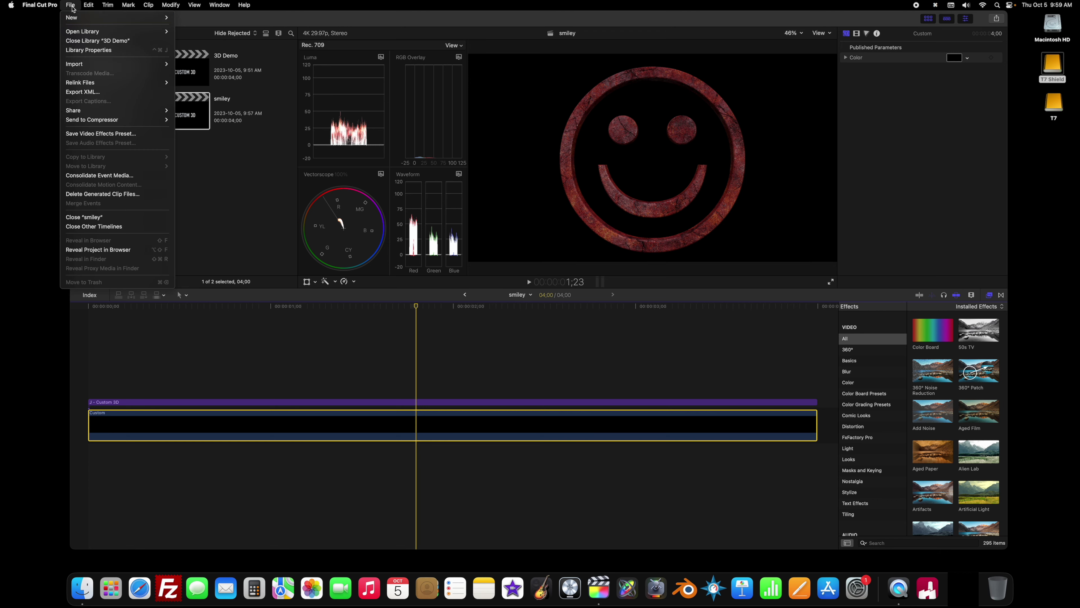
mouse_move(77, 18)
click(190, 21)
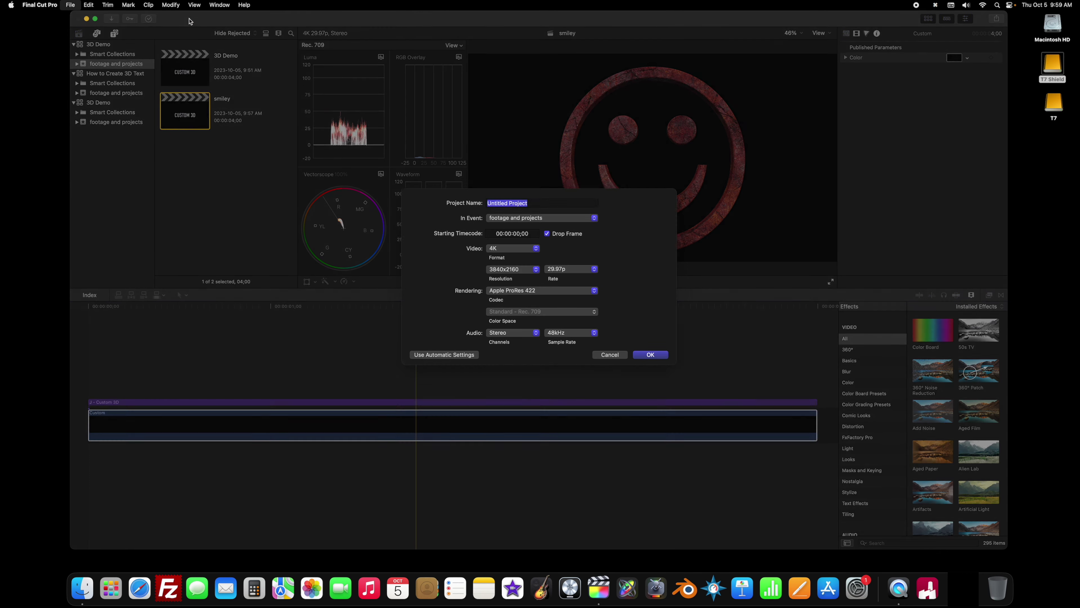
text(Text)
key(BackSpace)
key(BackSpace)
key(BackSpace)
key(BackSpace)
text(ext Composite)
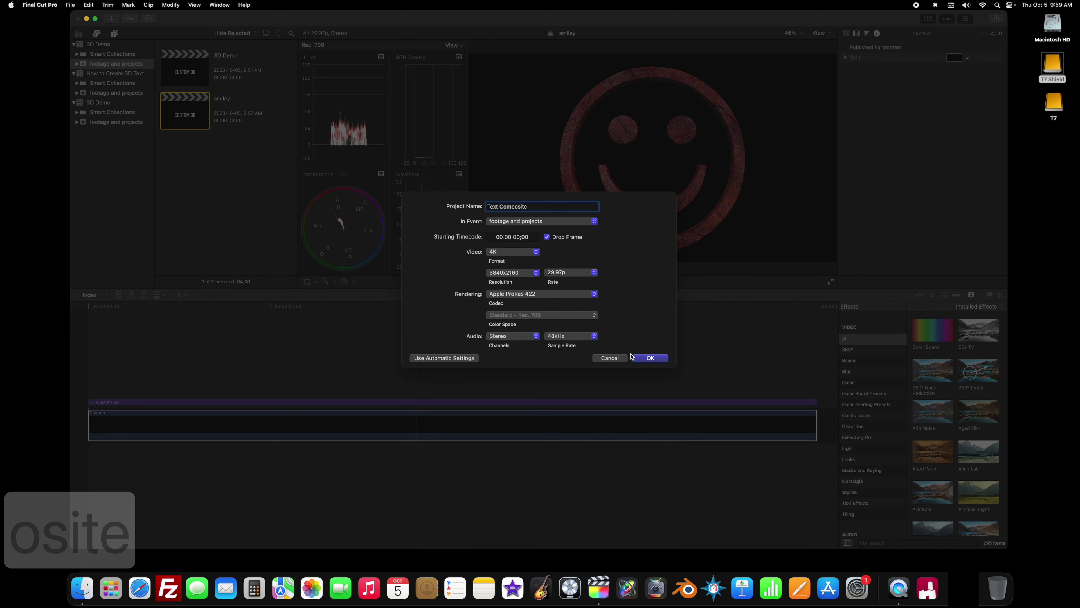
click(650, 358)
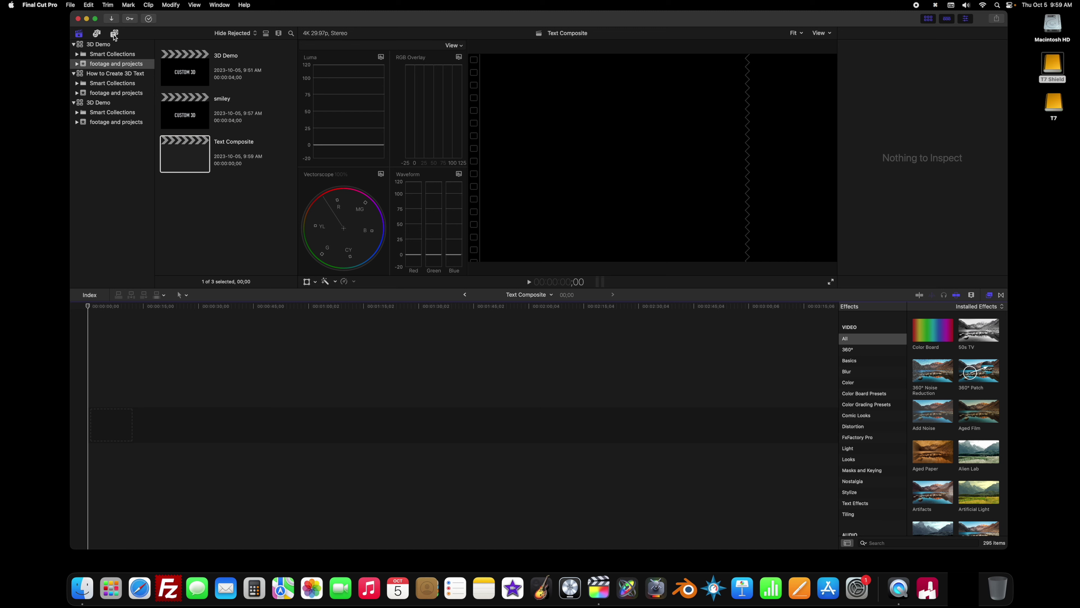
Add the Alloy dynamic background to the timeline and set its duration to 4 seconds.
click(114, 34)
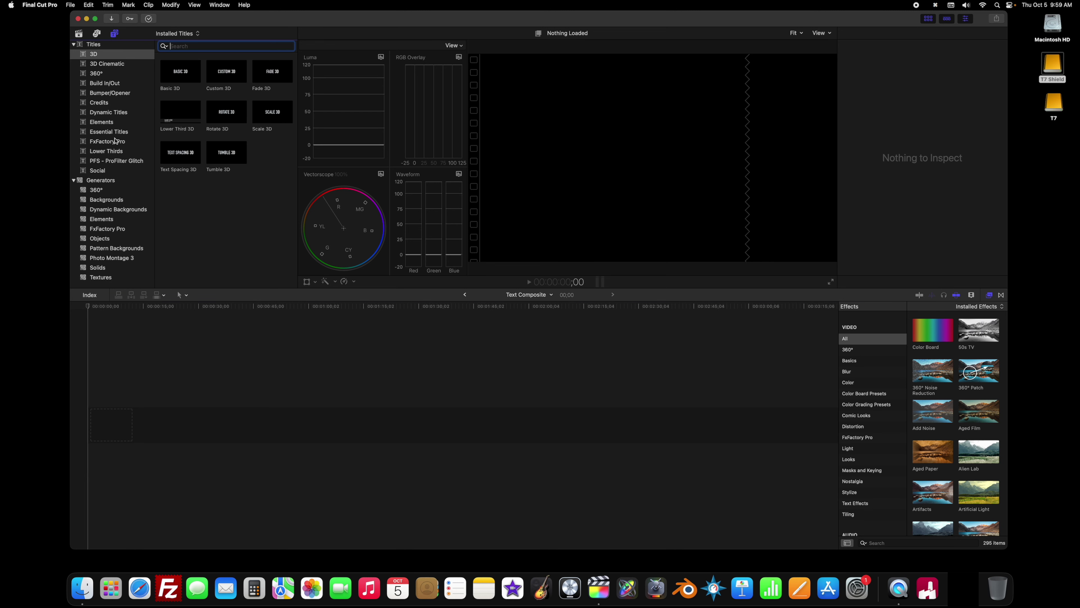
click(111, 210)
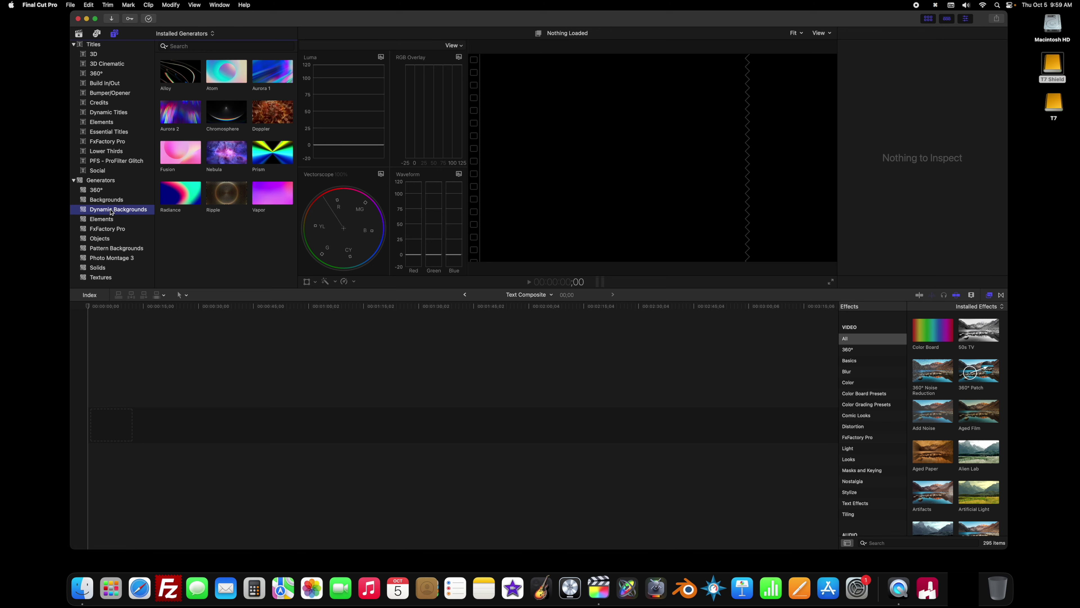
click(181, 77)
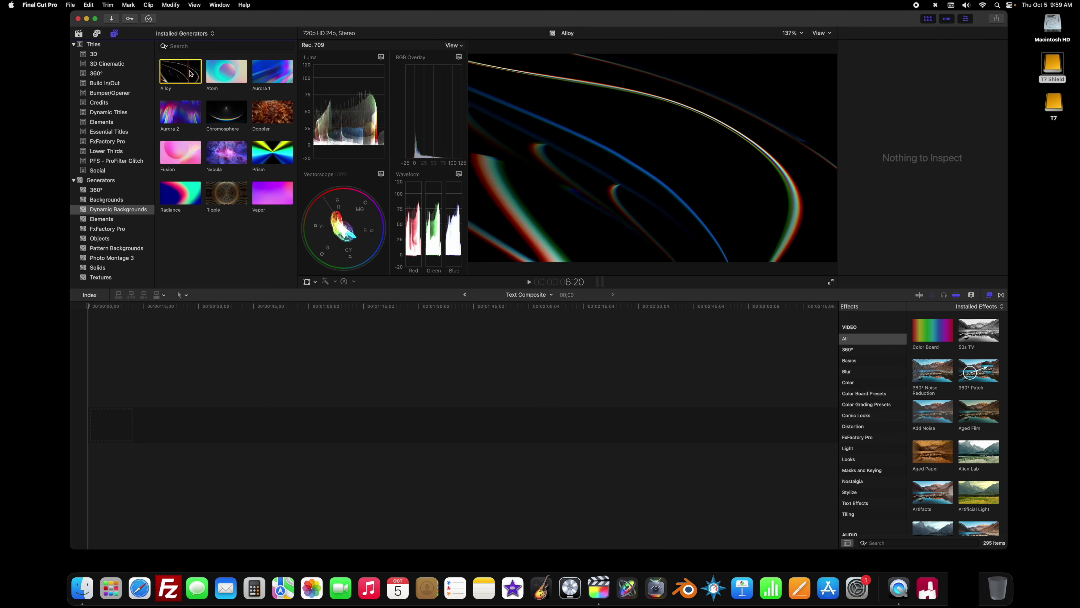
drag(190, 73, 105, 424)
right_click(106, 425)
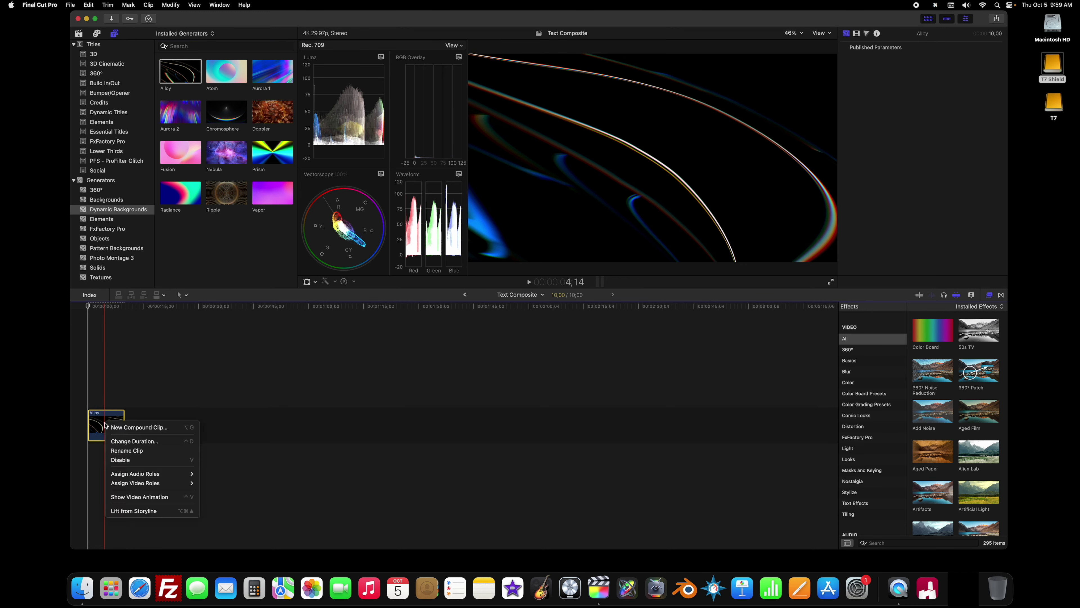
click(131, 441)
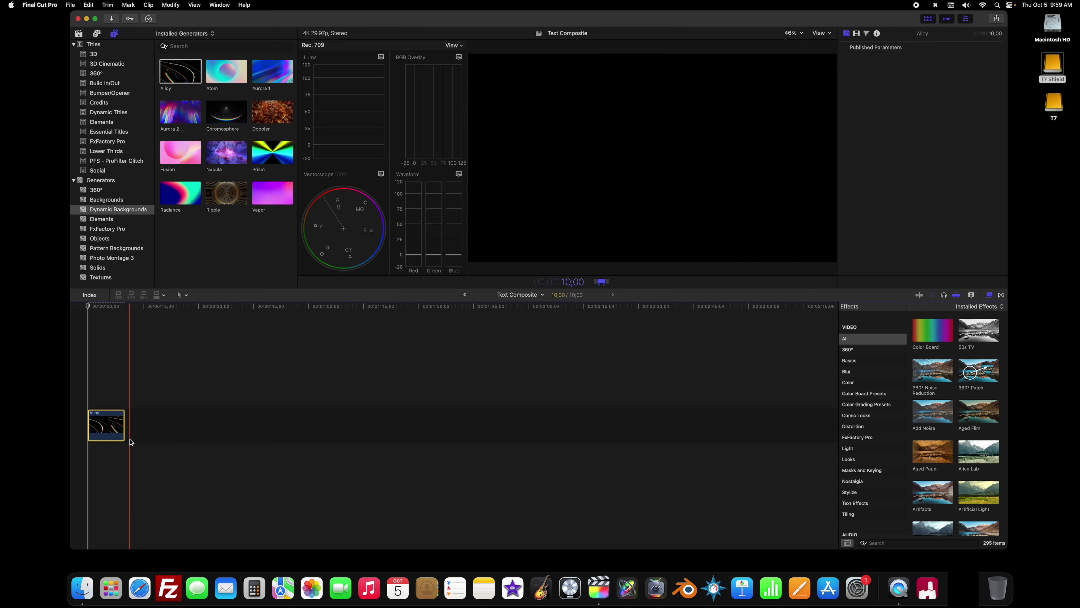
text(400)
key(Return)
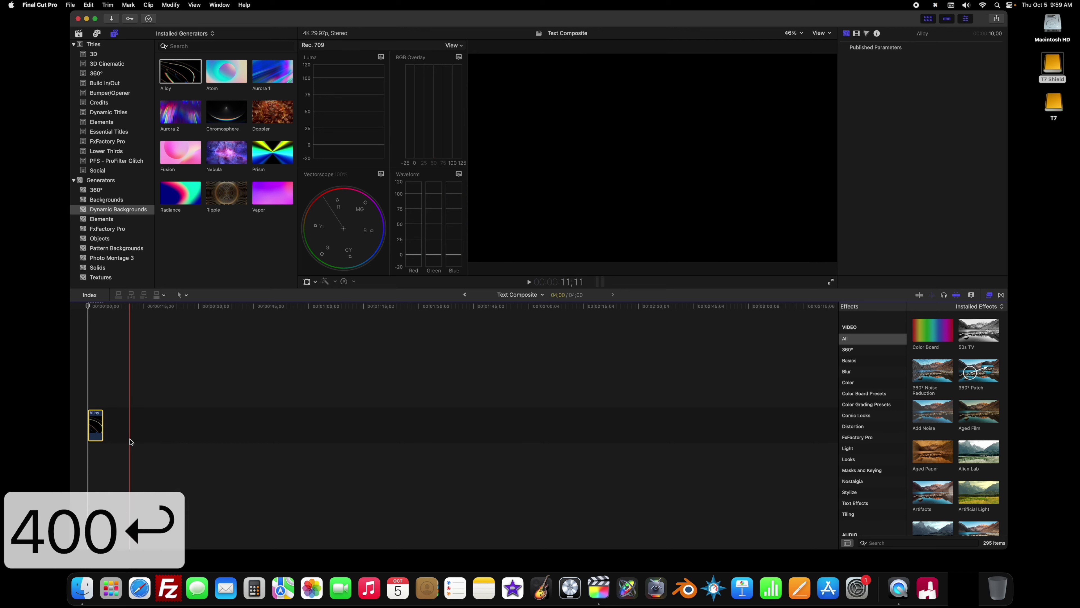
Reopen the Text Composite project from the project list and move the playhead to about 1;12.
click(78, 33)
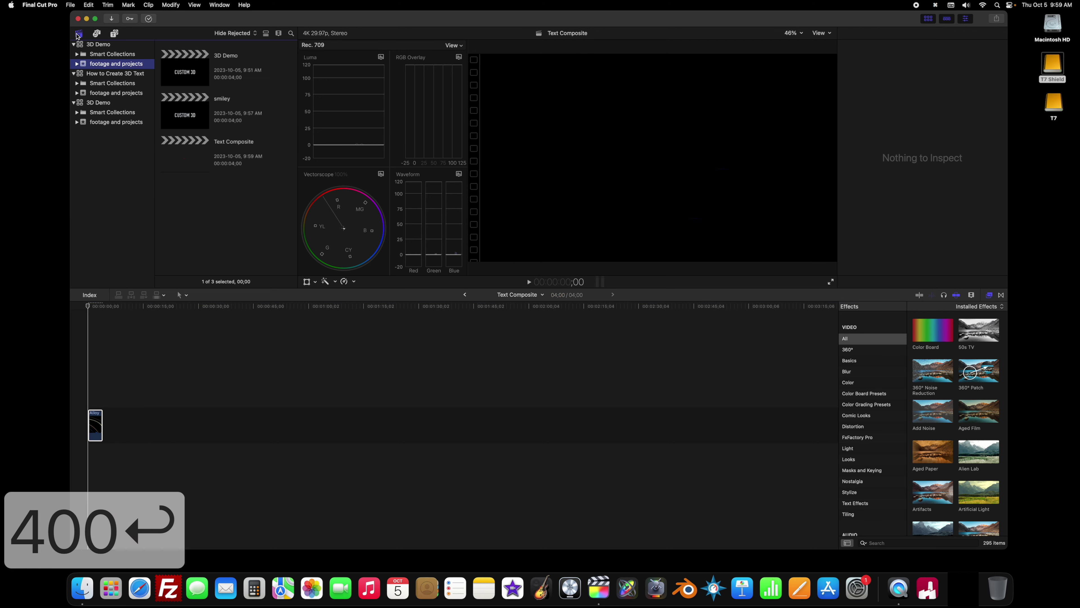
double_click(186, 79)
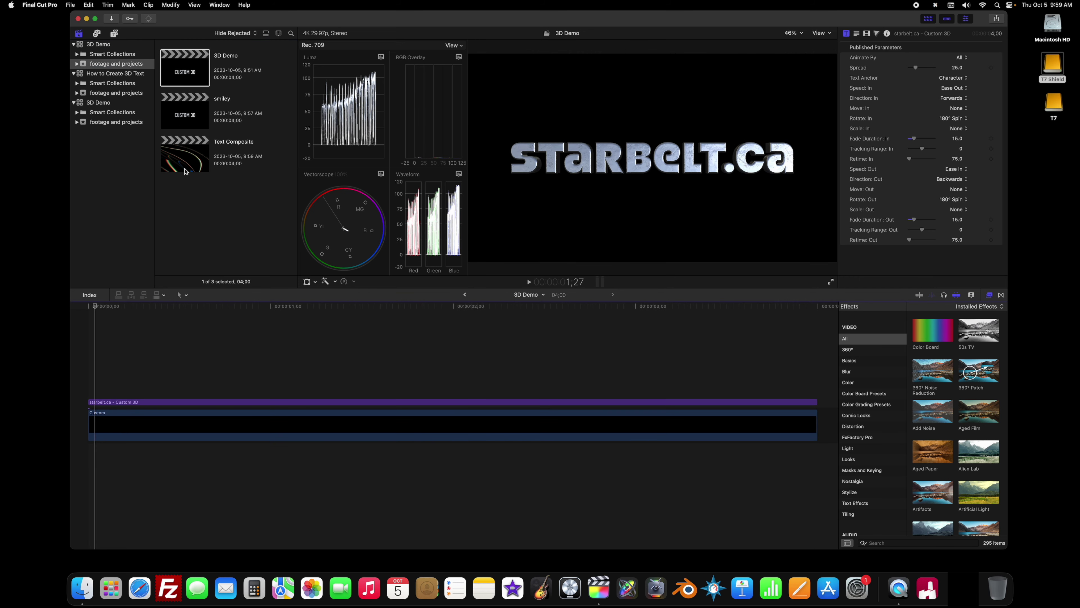
double_click(186, 160)
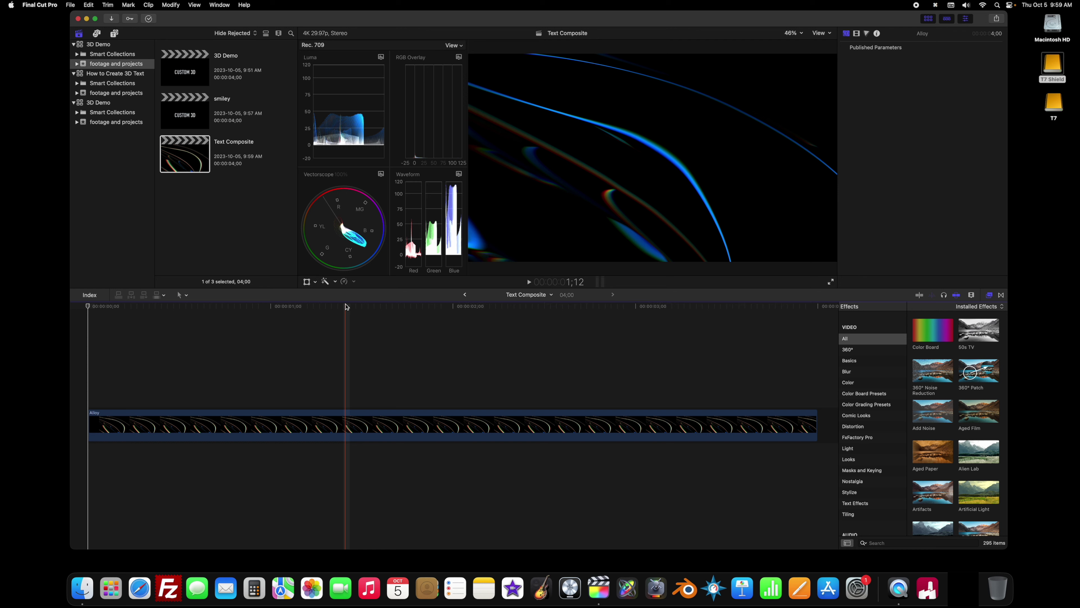
click(346, 306)
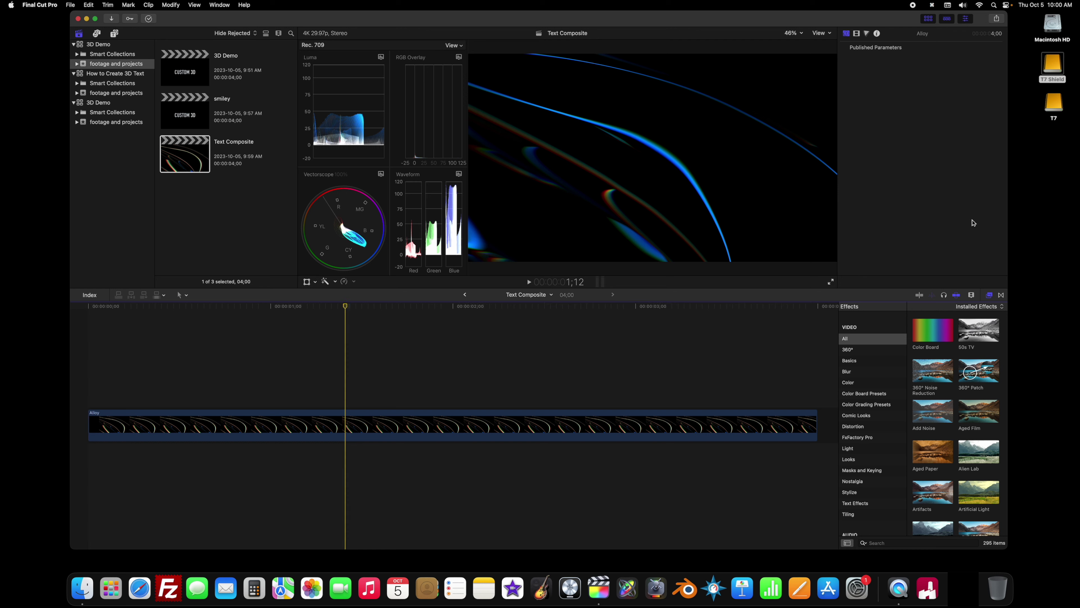
Drag '3D Demo starbelt text.mov' from the T7 Shield Sandbox folder above the Alloy clip.
double_click(1049, 64)
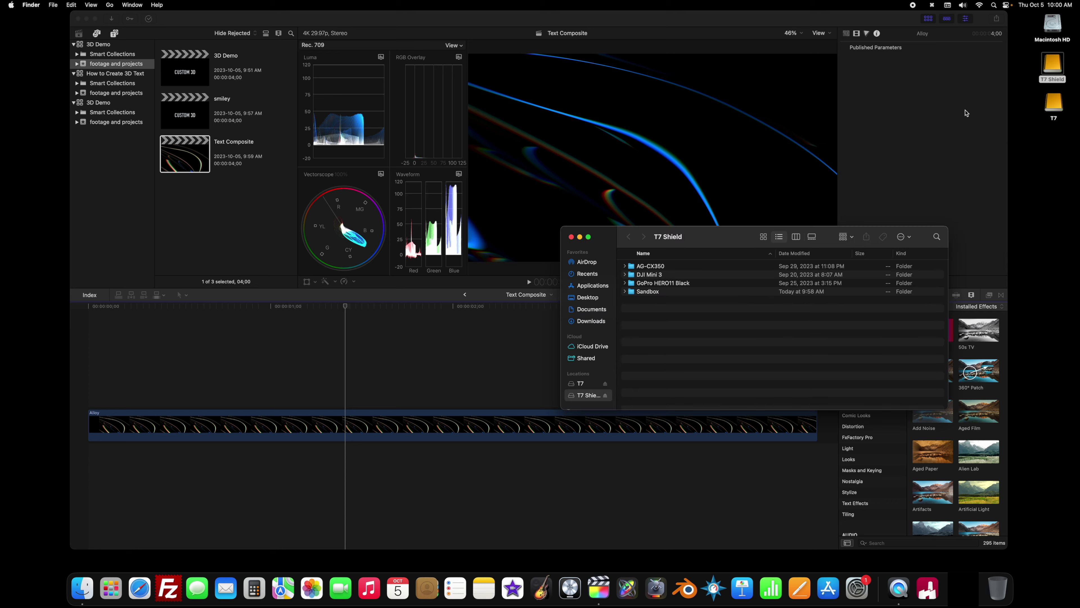
drag(701, 237, 808, 229)
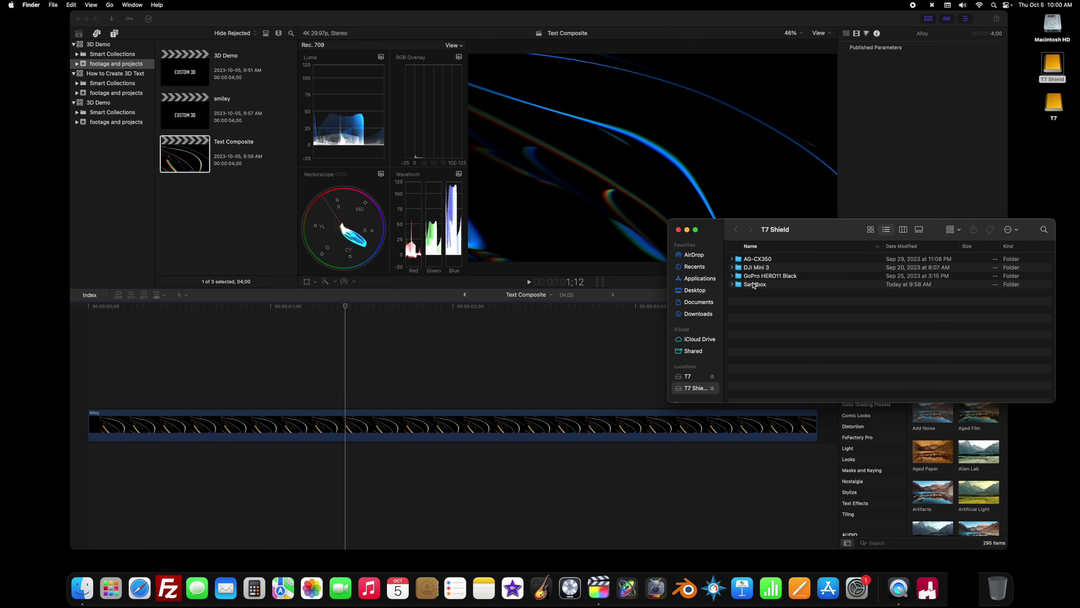
double_click(753, 284)
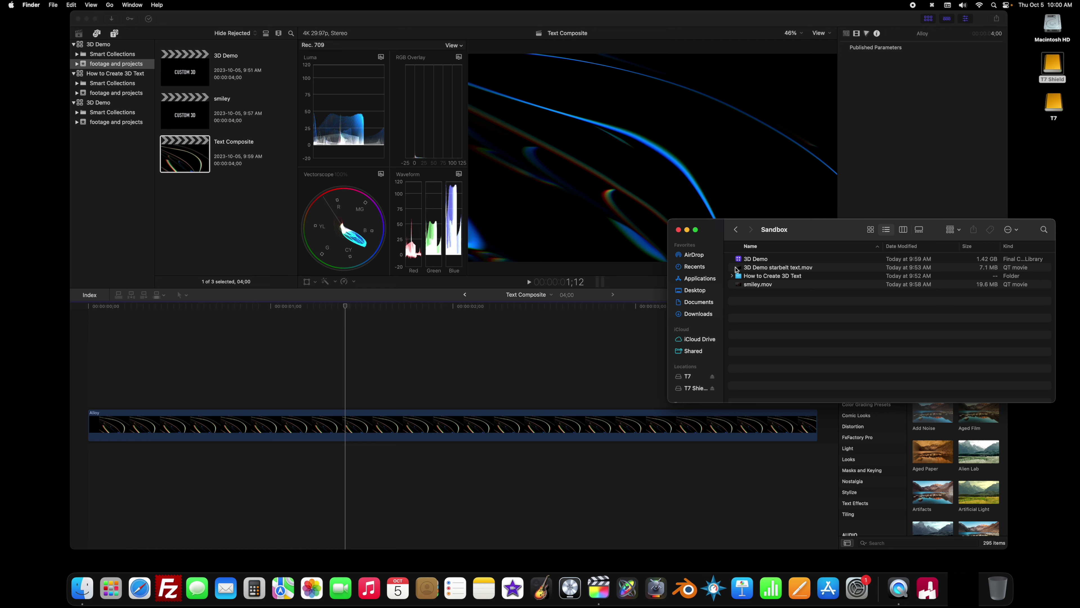
click(738, 268)
drag(738, 268, 73, 378)
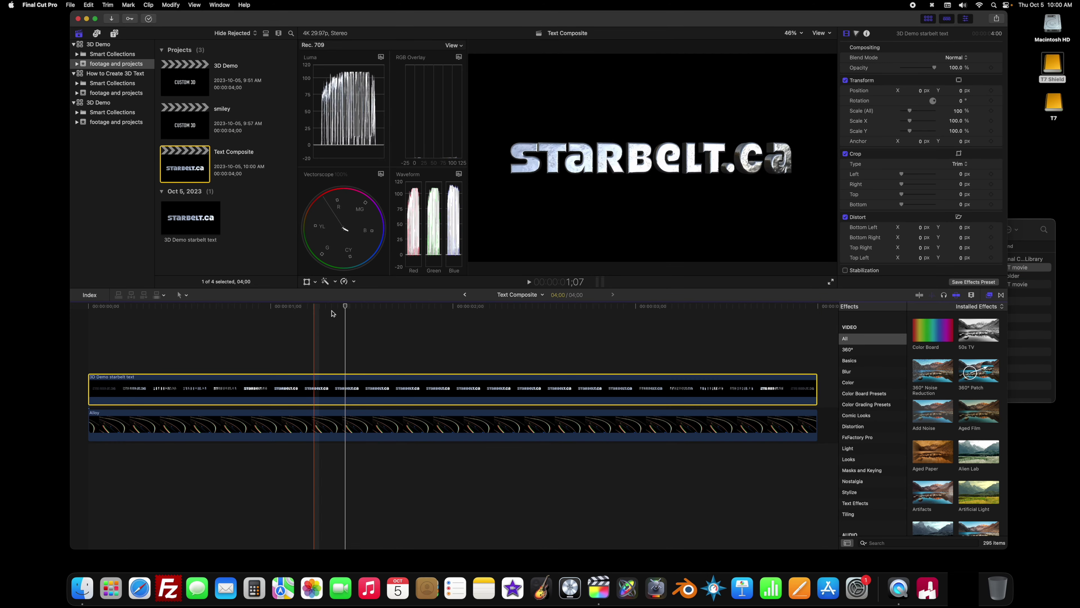
Play the starbelt-over-Alloy composite, then adjust the text clip's opacity and blend mode.
click(346, 307)
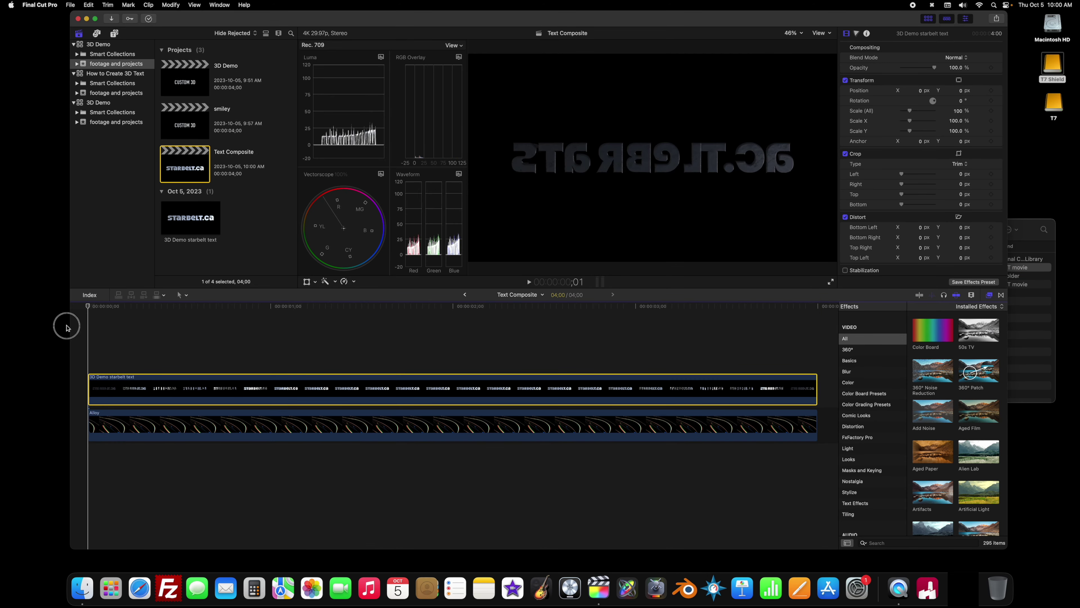
key(space)
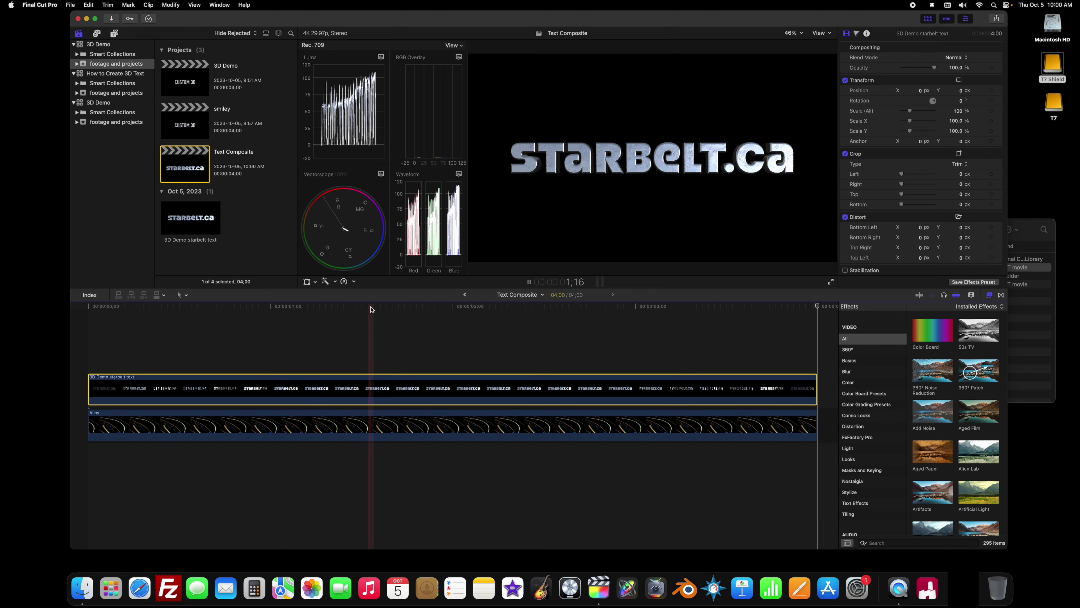
drag(371, 308, 433, 309)
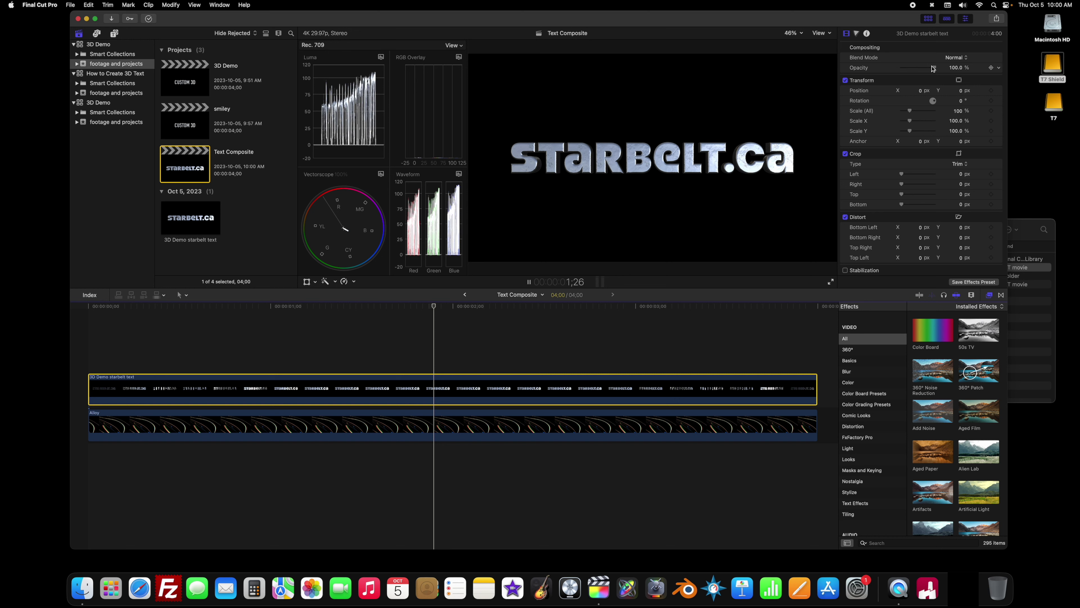
mouse_move(932, 69)
mouse_down()
mouse_move(913, 75)
mouse_move(951, 77)
mouse_up()
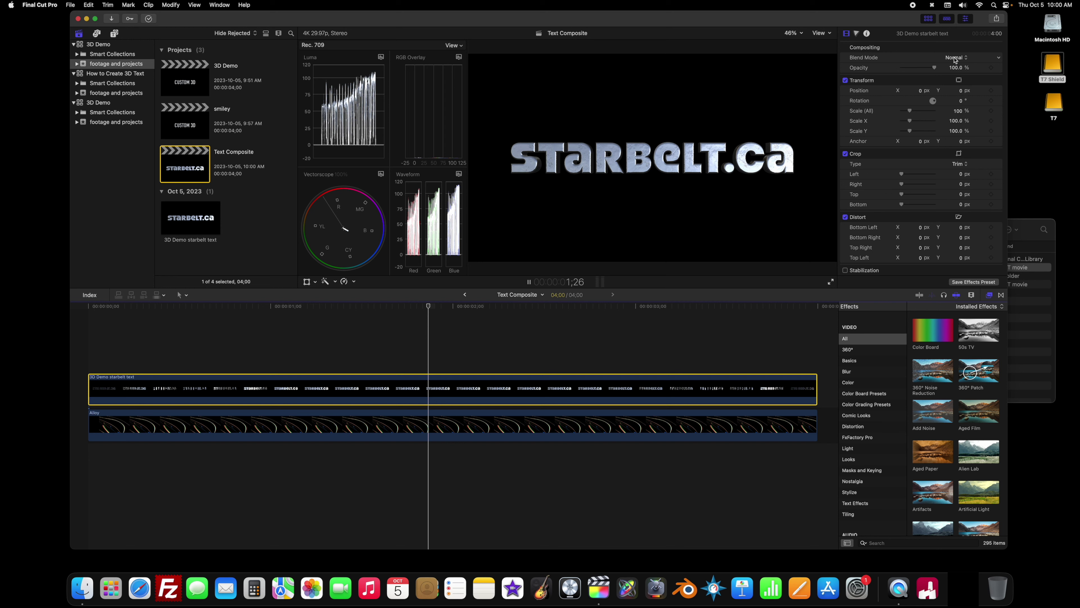
click(955, 59)
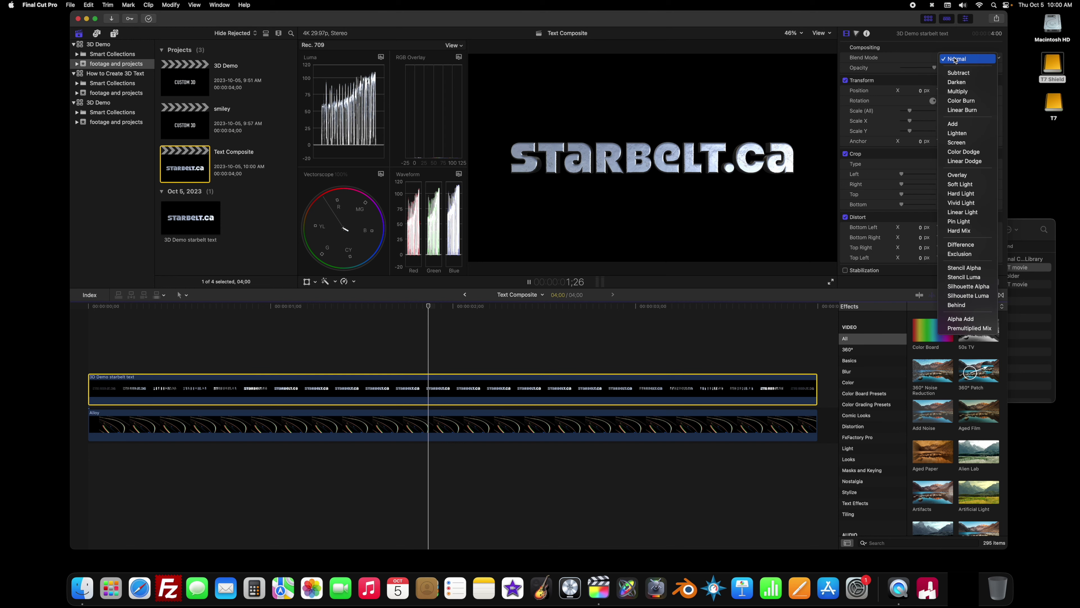
Compare Add, Difference and Exclusion blend modes on the starbelt text, settling on Difference.
click(962, 126)
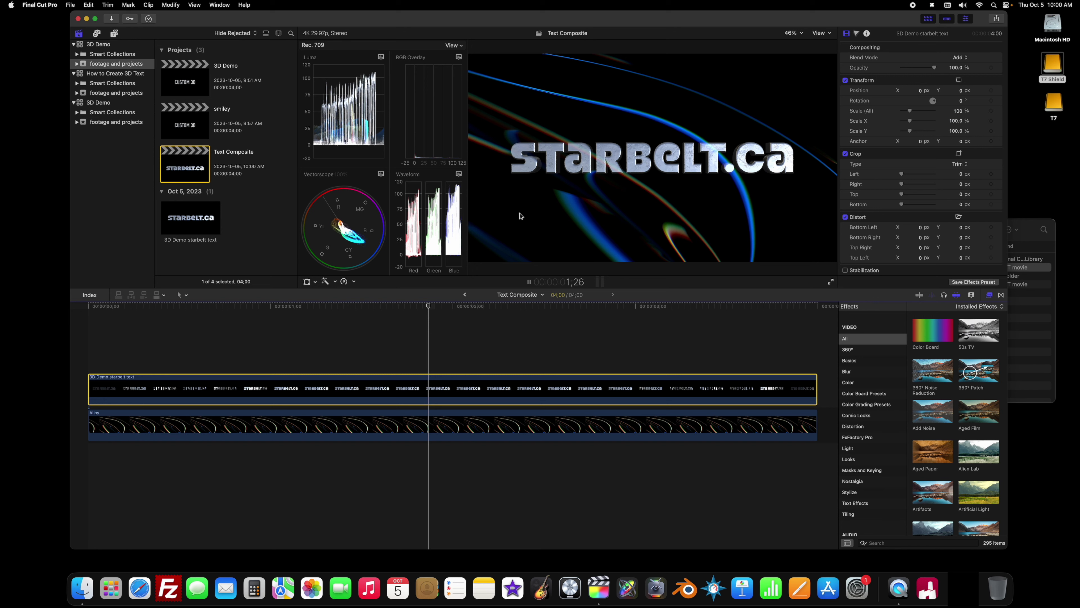
drag(443, 306, 477, 309)
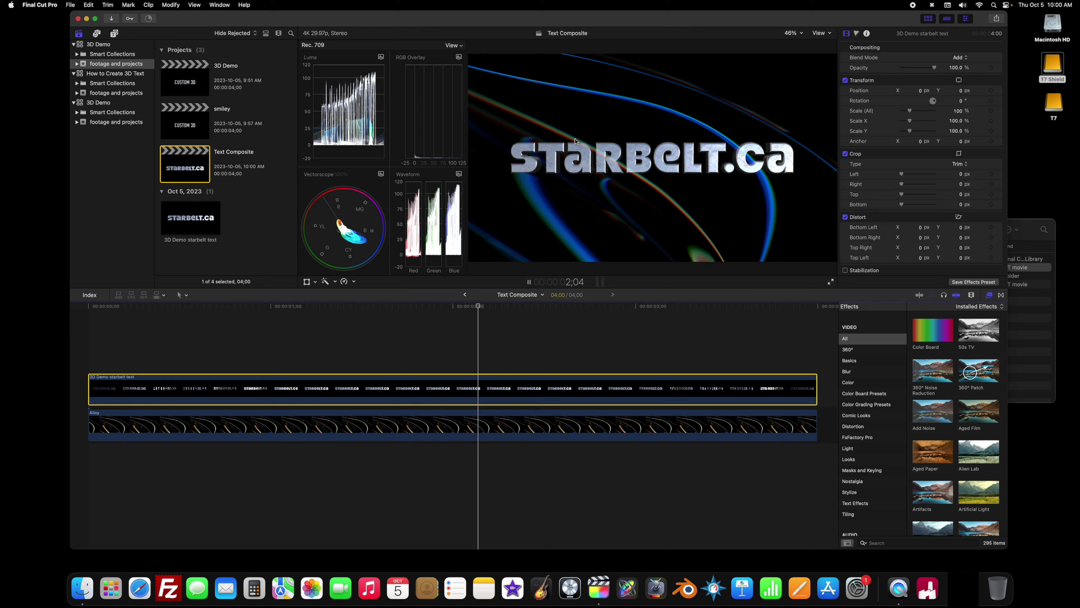
drag(477, 304, 566, 320)
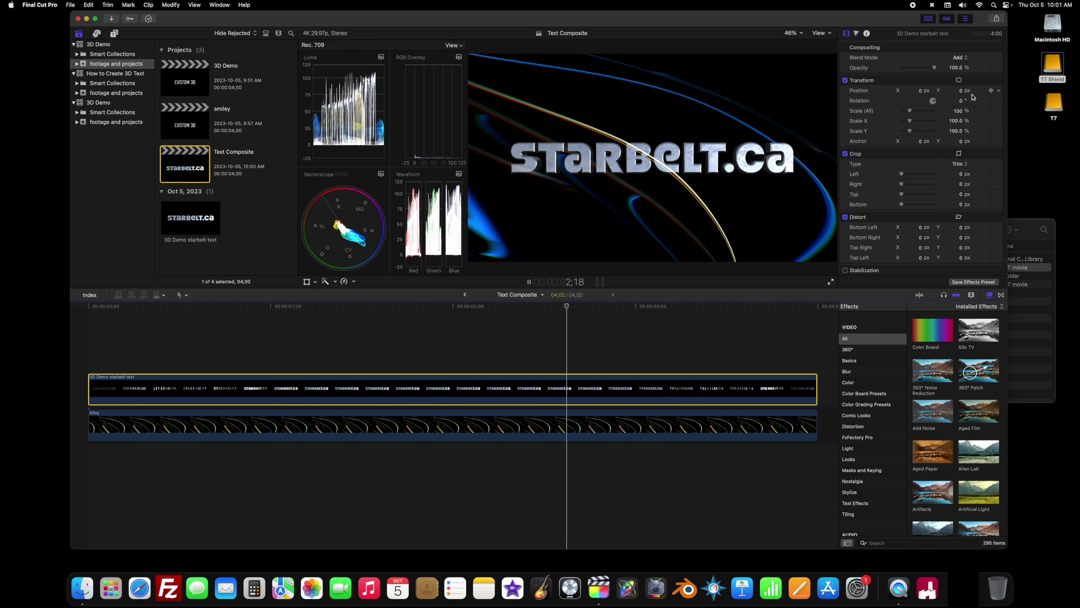
click(960, 59)
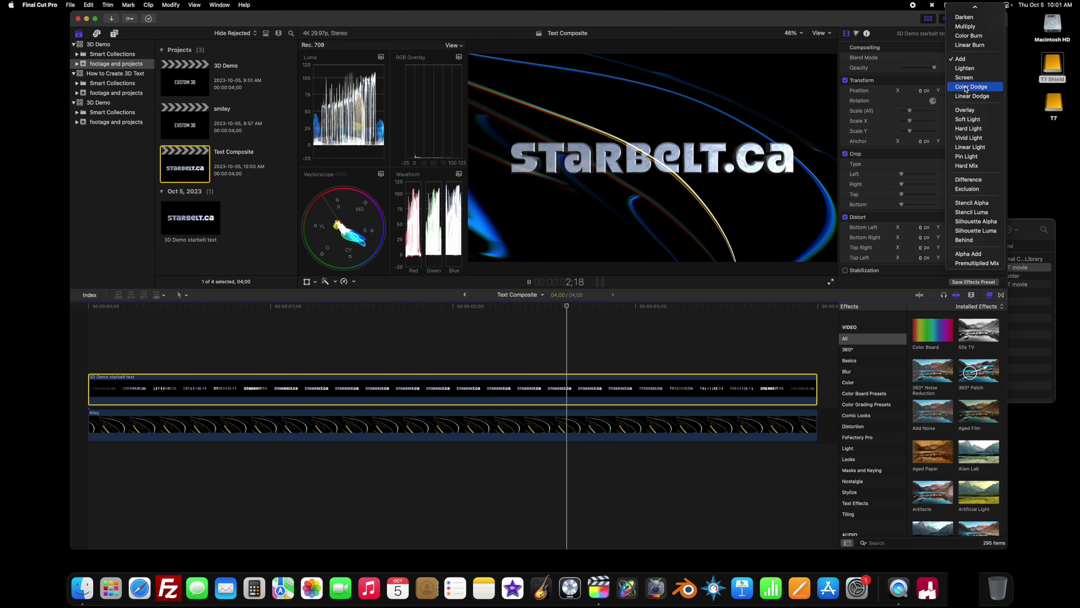
click(968, 179)
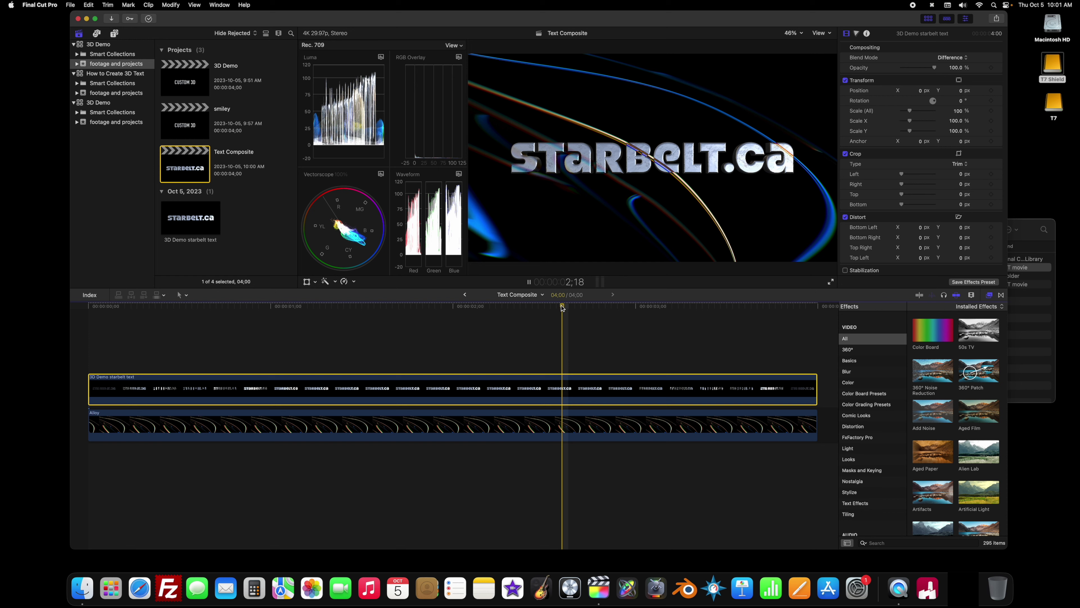
drag(563, 307, 439, 329)
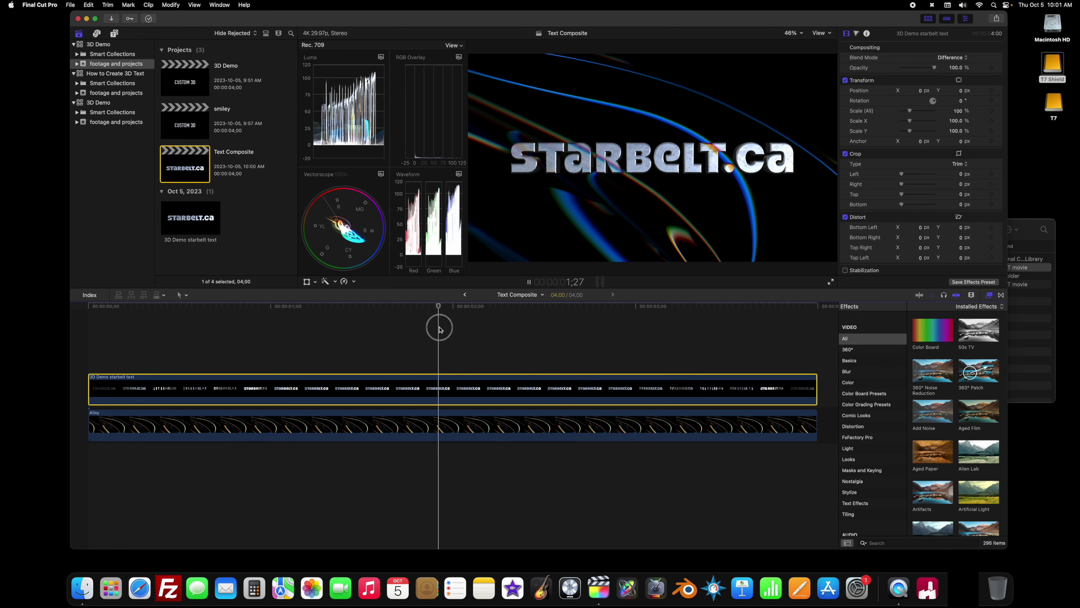
click(966, 60)
click(952, 67)
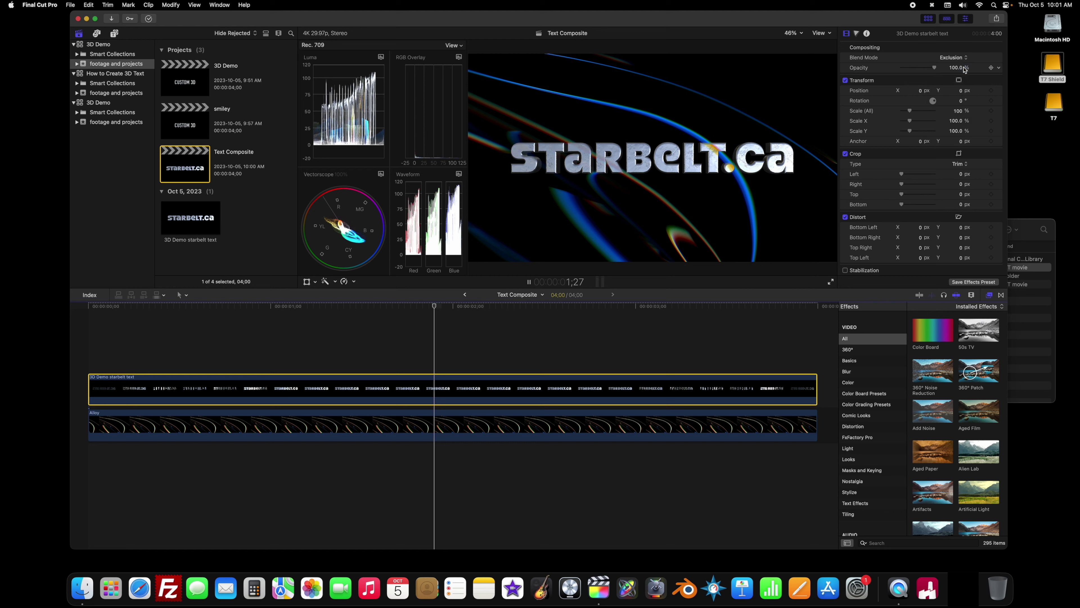
drag(433, 308, 387, 334)
click(952, 57)
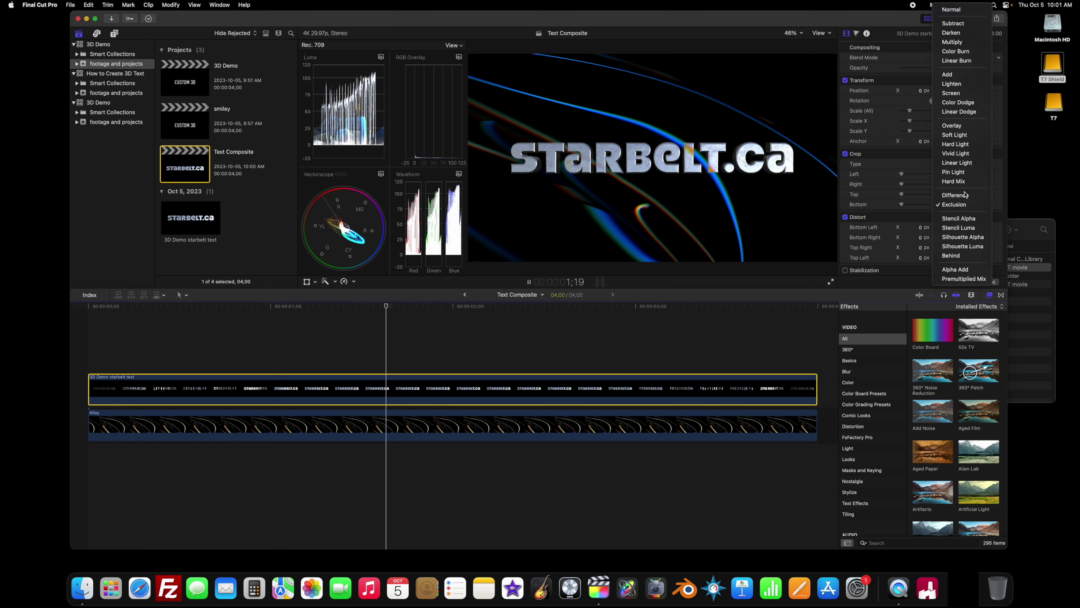
click(952, 199)
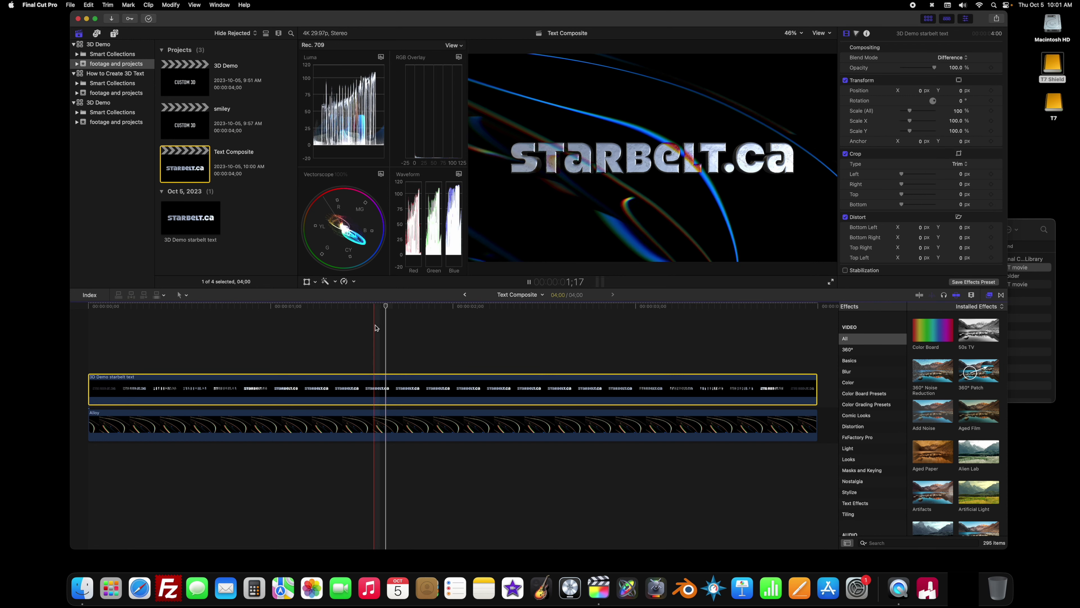
drag(387, 307, 360, 328)
Export the Text Composite project to a movie file.
click(187, 166)
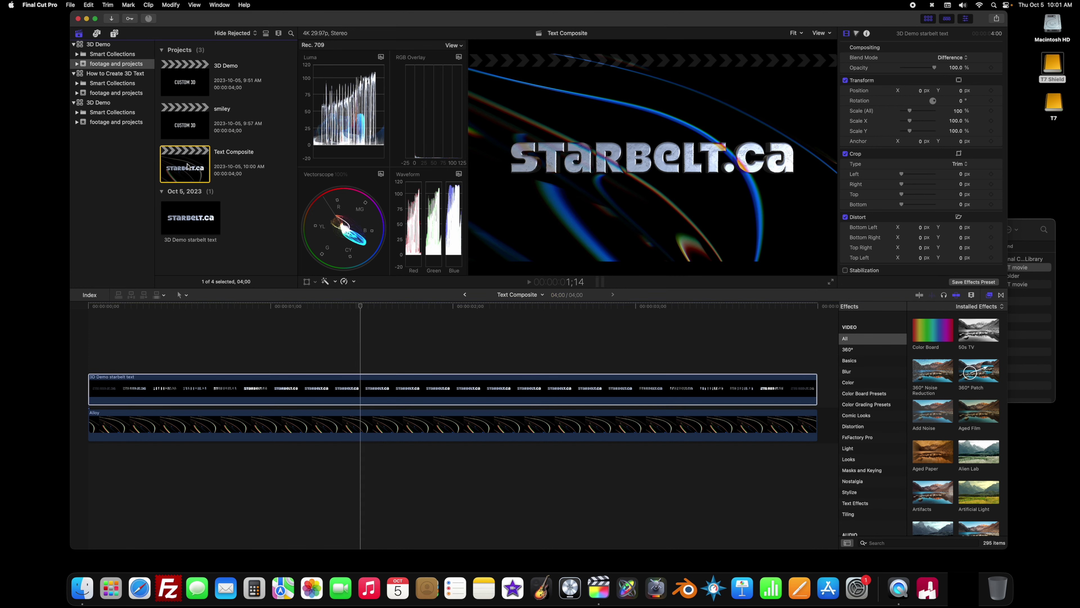
right_click(188, 166)
mouse_move(210, 226)
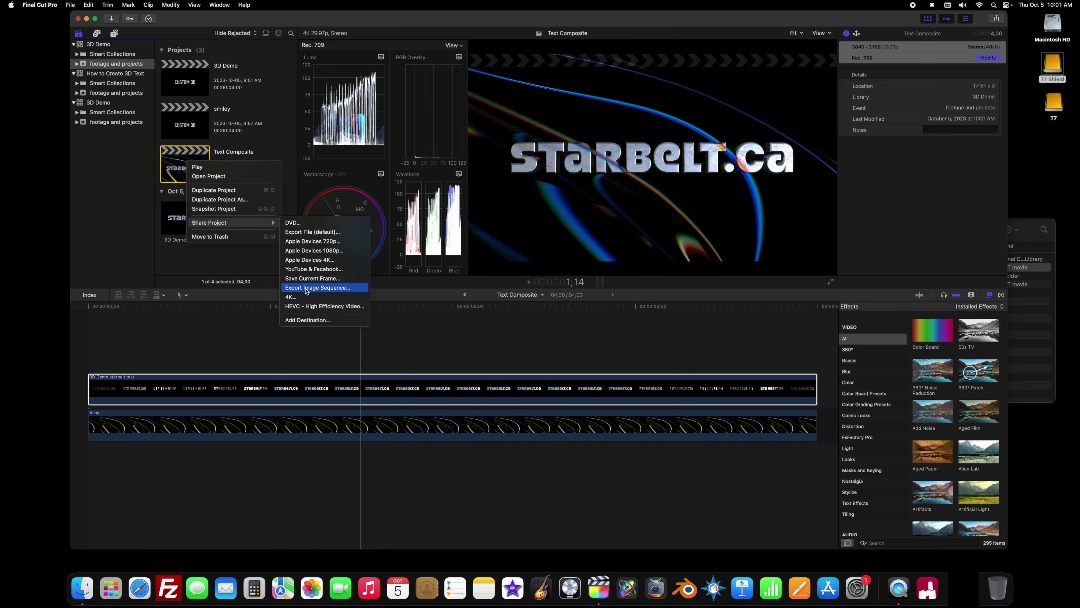
click(291, 297)
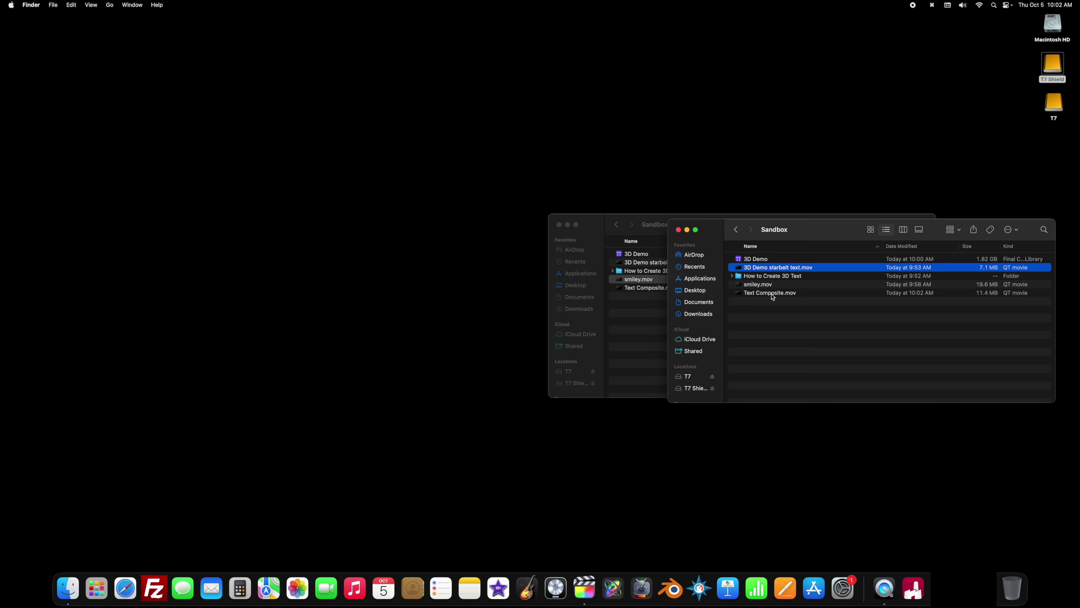
click(770, 294)
double_click(770, 294)
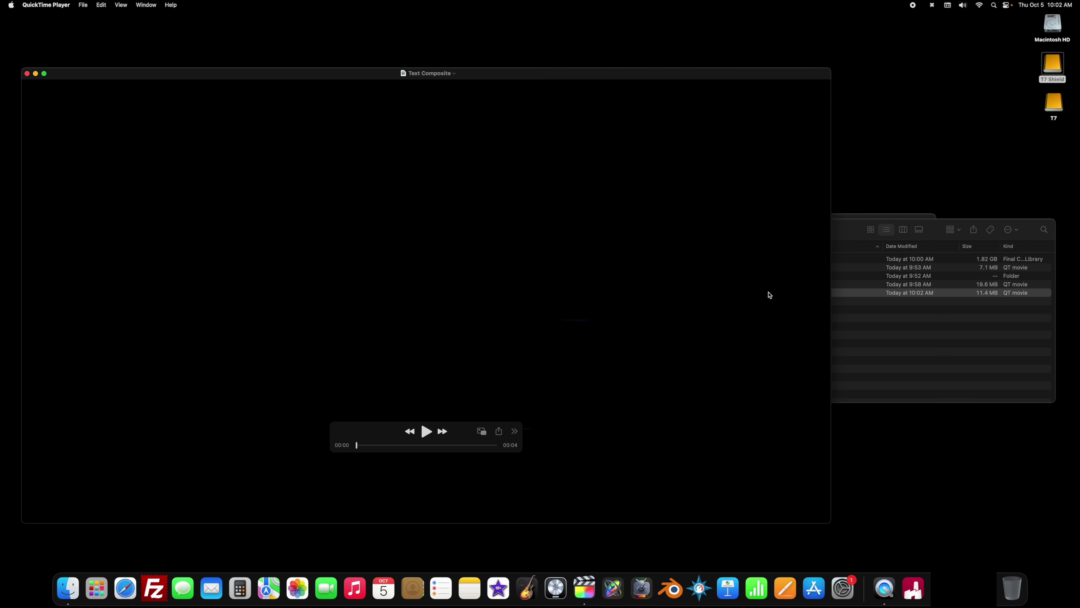
click(426, 431)
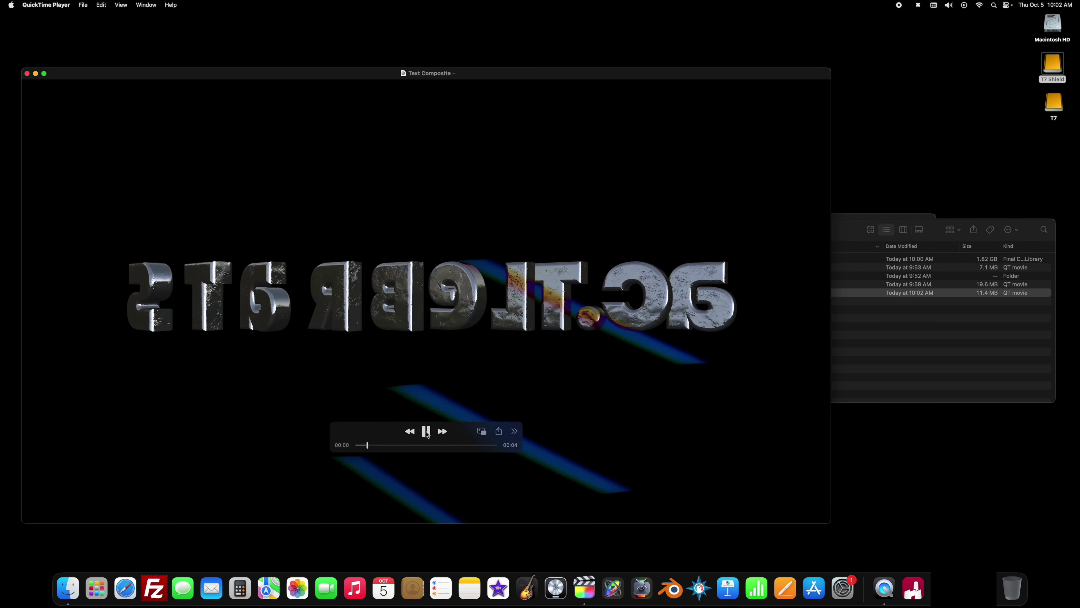
key(space)
key(space)
key(space)
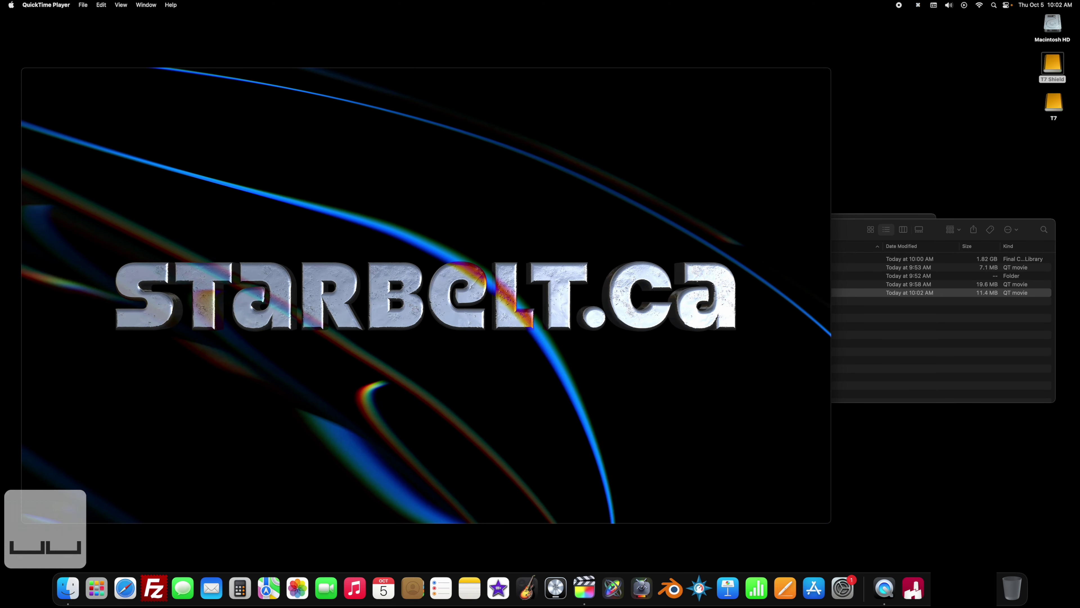
key(space)
key(space)
key(space)
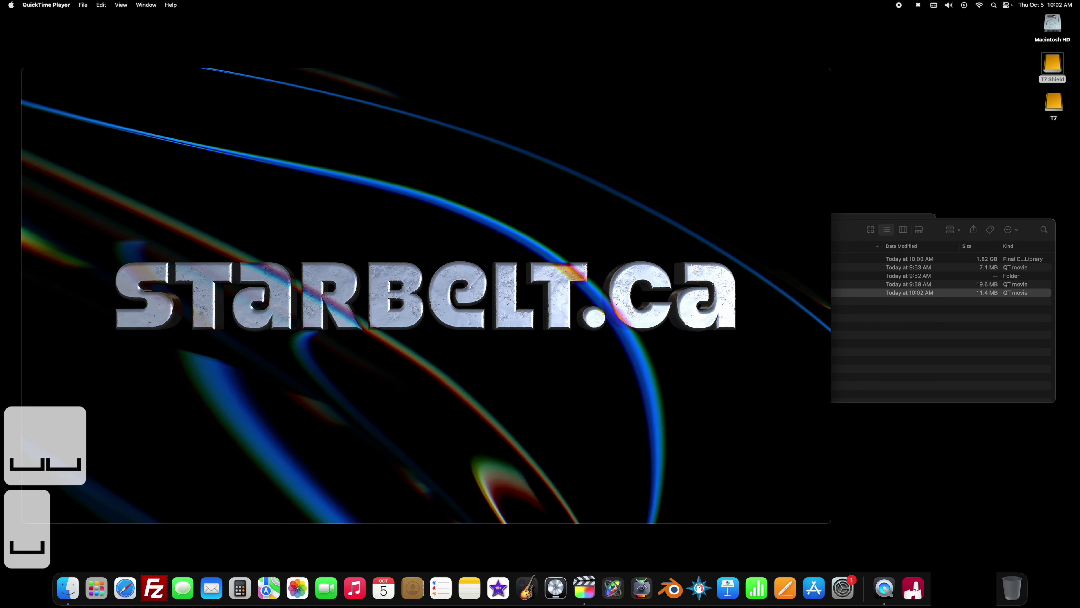
key(space)
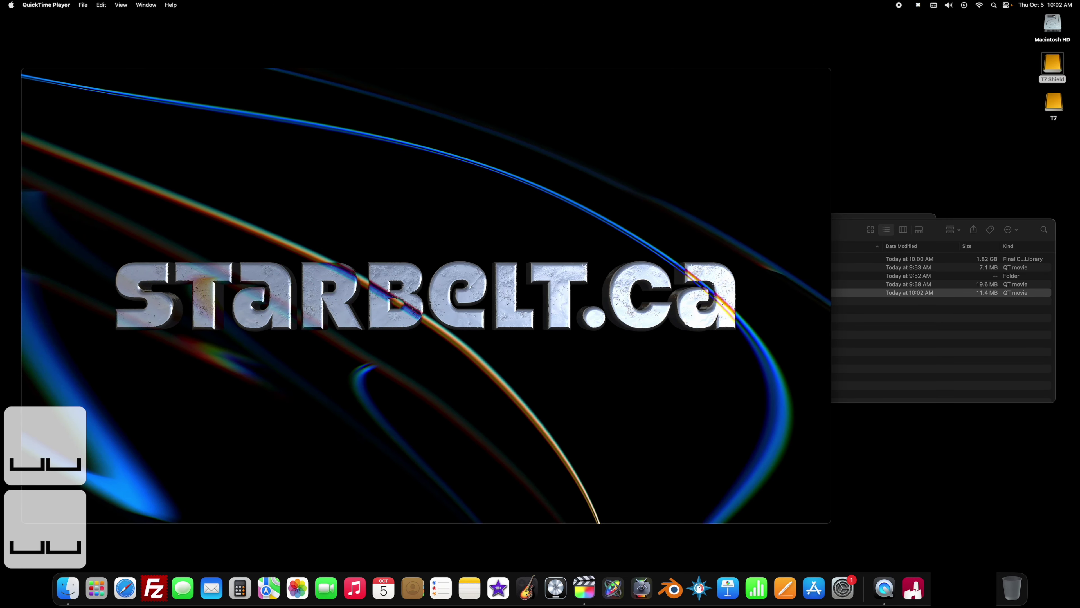
key(space)
key(space)
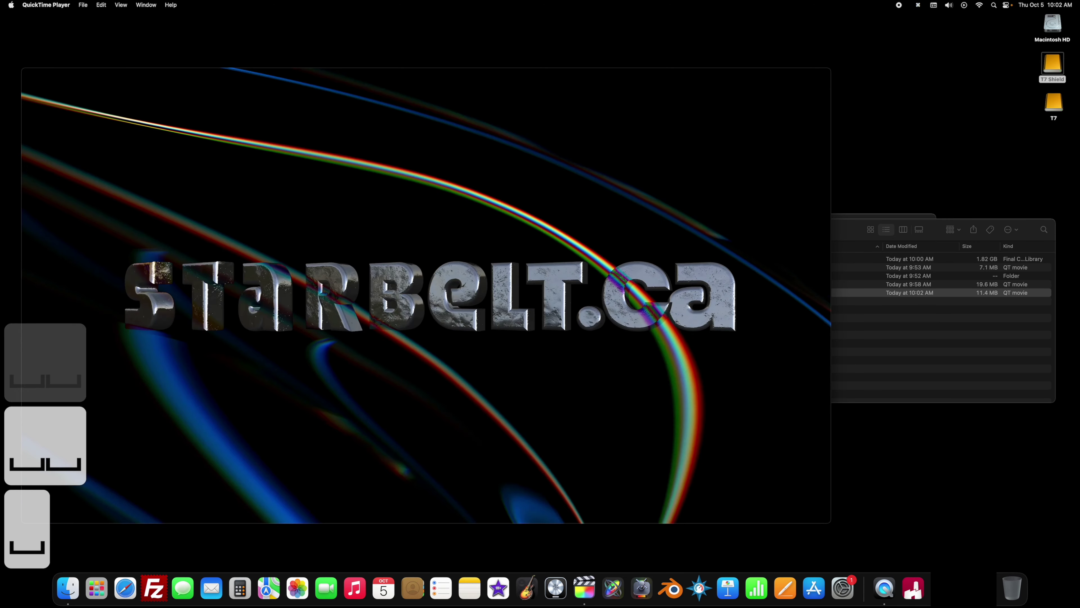
key(space)
key(super+w)
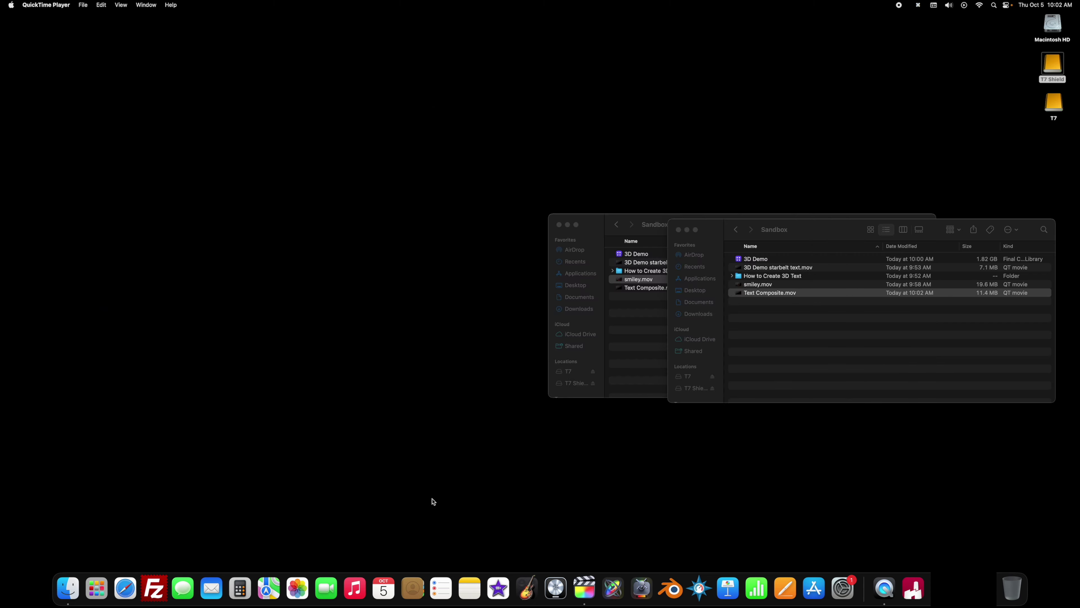
click(584, 587)
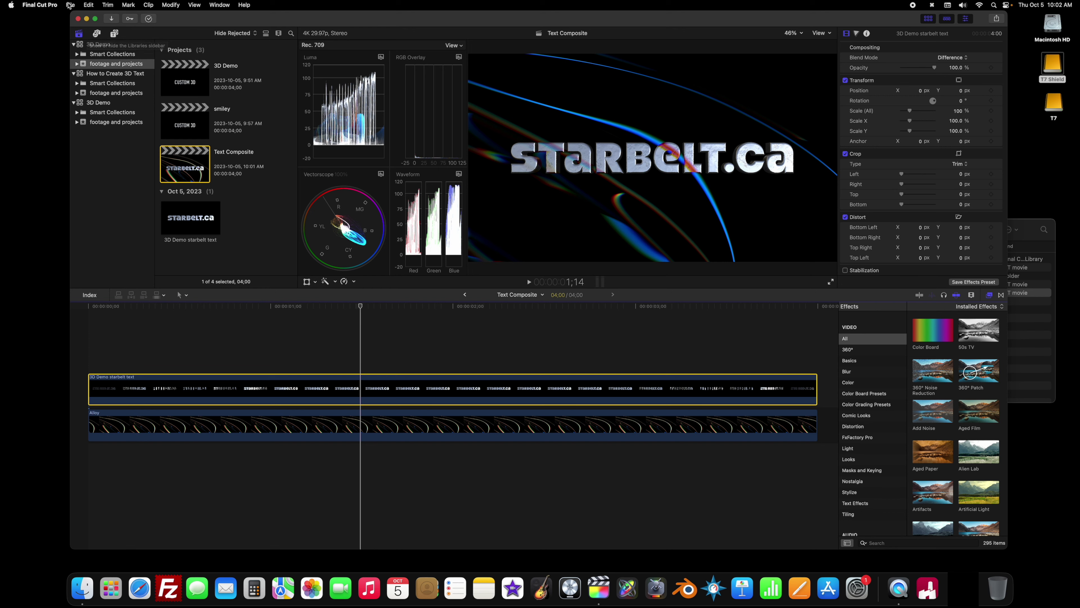
Start a new 4K 29.97p project named 'smiley composite'.
click(70, 5)
mouse_move(106, 17)
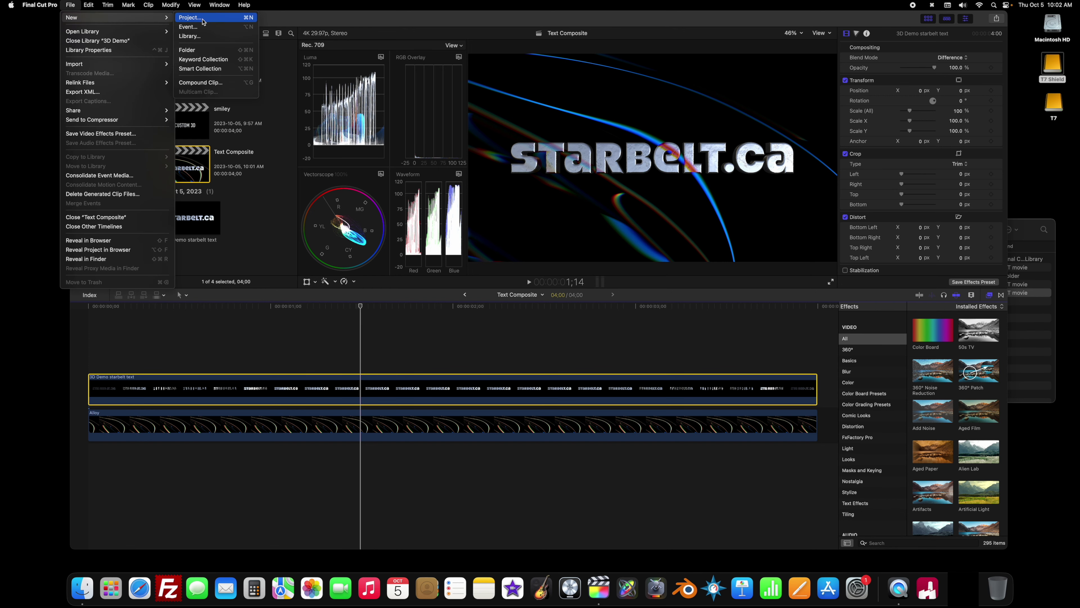
click(203, 21)
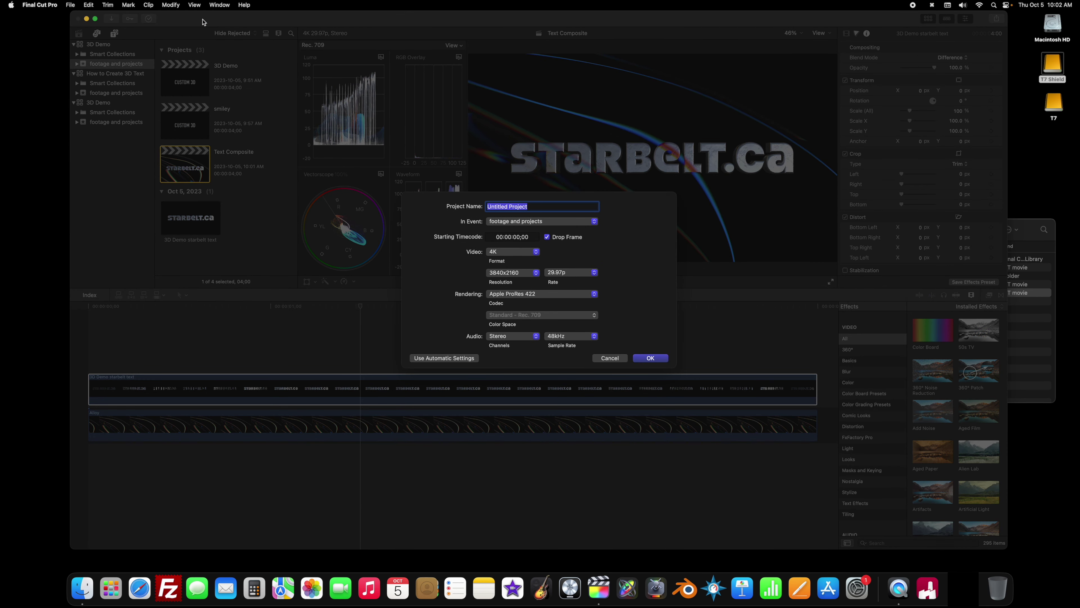
text(smiley)
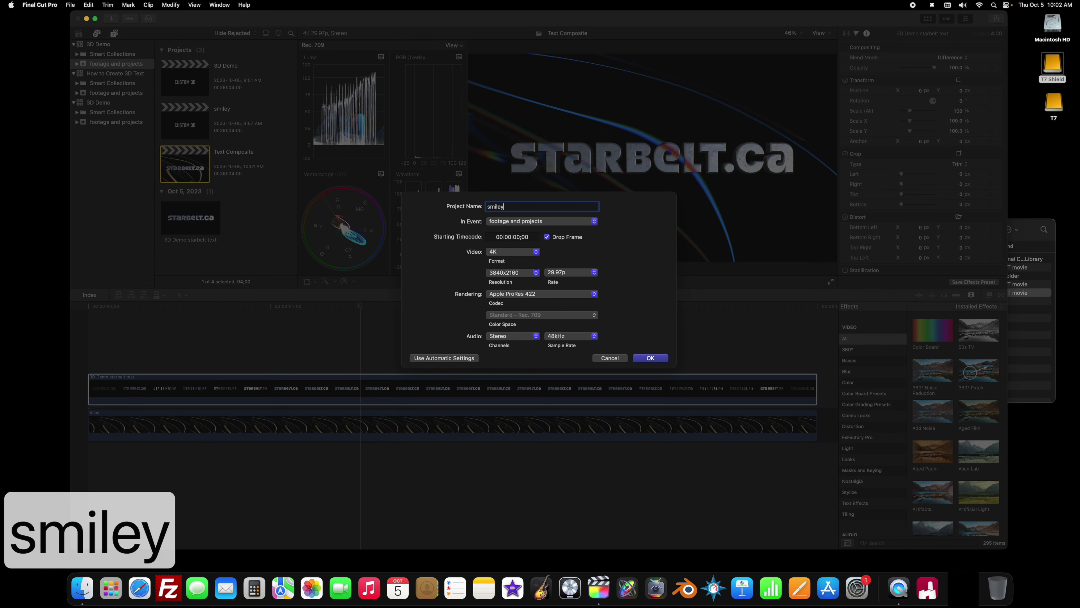
text( composite)
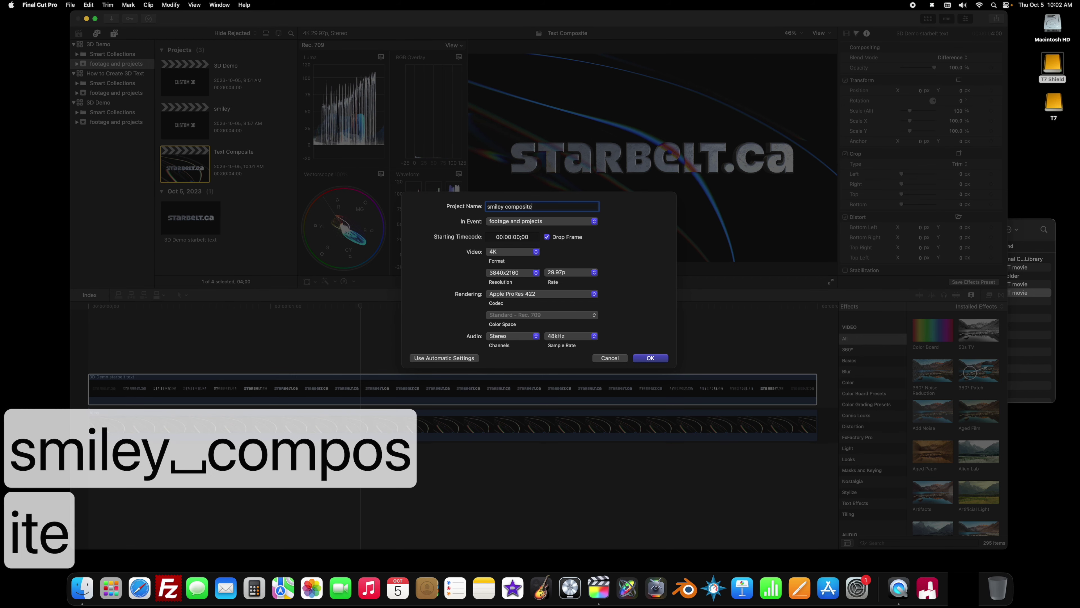
click(113, 33)
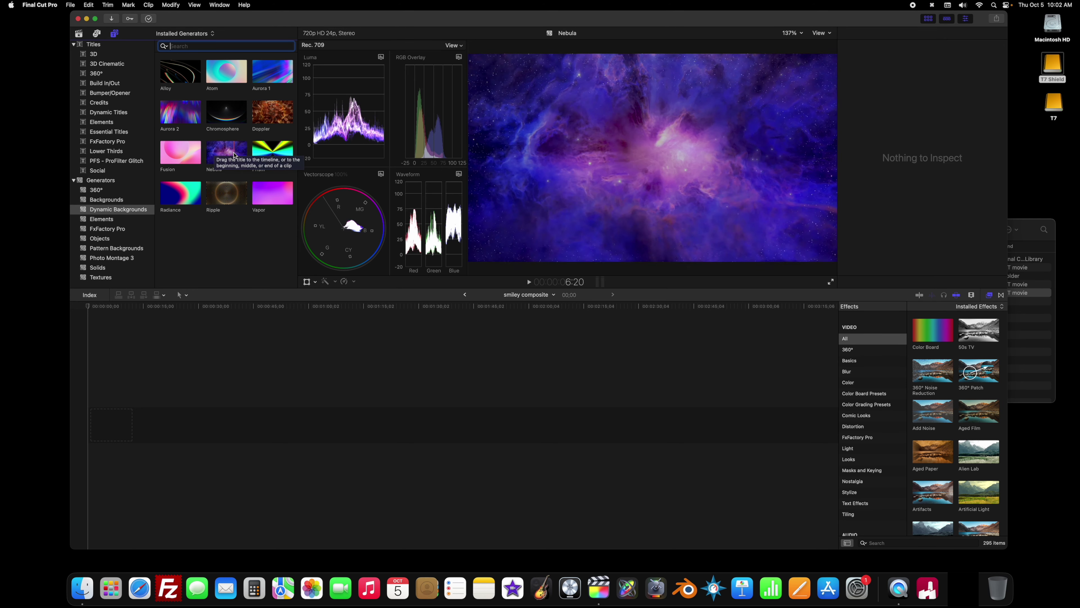
Add the Nebula background to the timeline and set its duration to 4 seconds.
drag(237, 155, 109, 430)
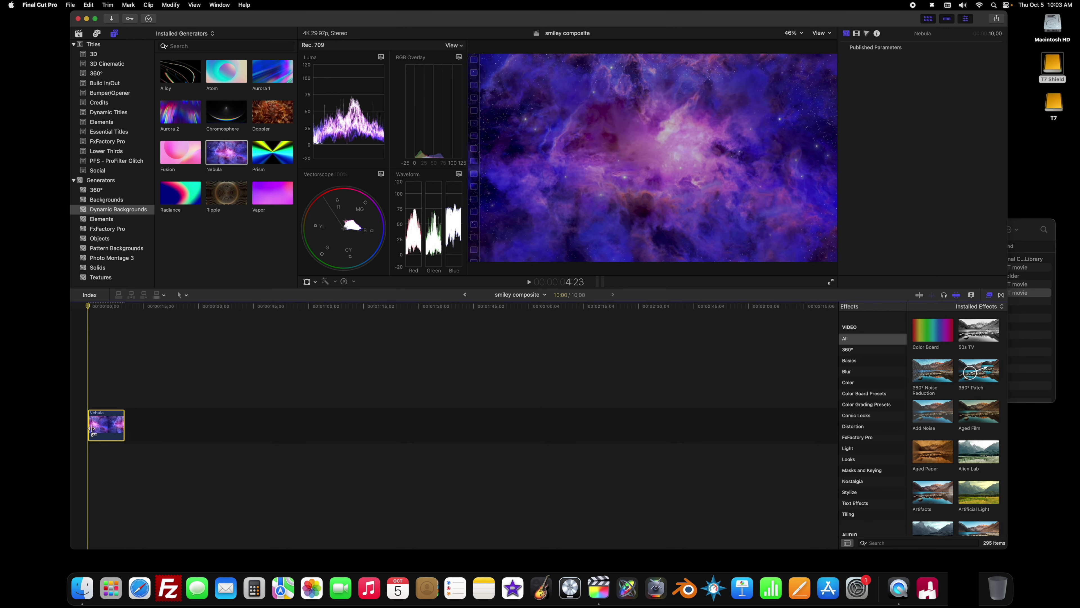
right_click(110, 431)
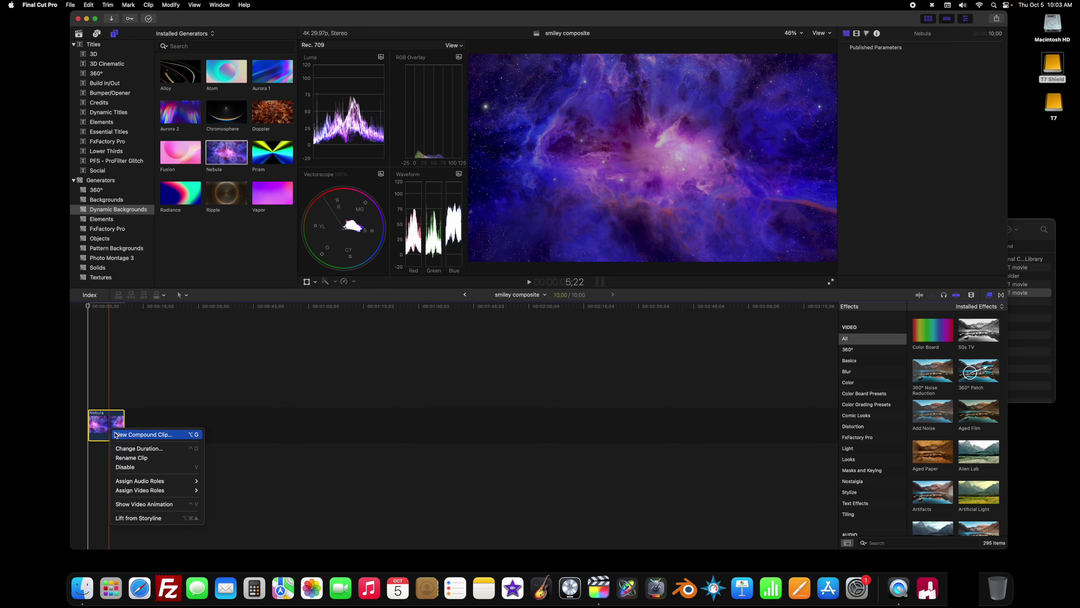
click(125, 452)
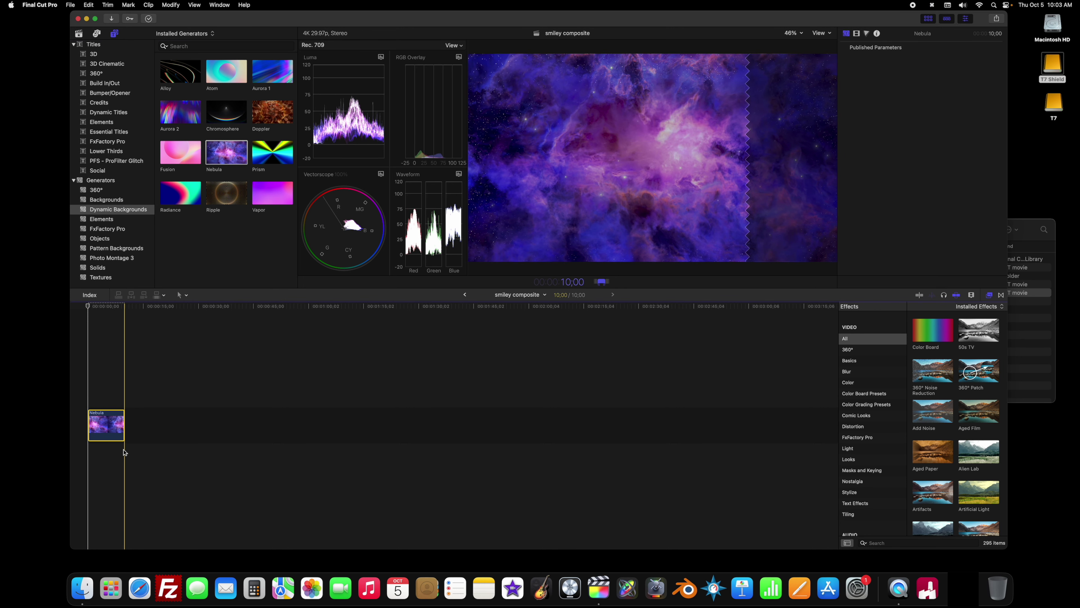
text(400)
key(Return)
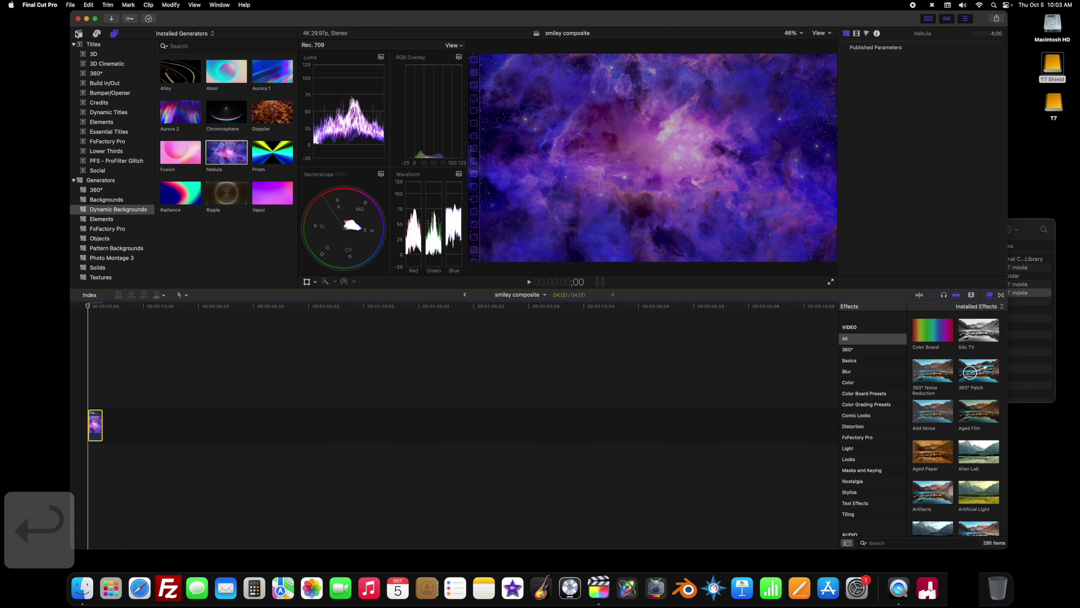
Reopen the smiley composite project and bring Finder's Sandbox window forward.
click(78, 34)
double_click(180, 83)
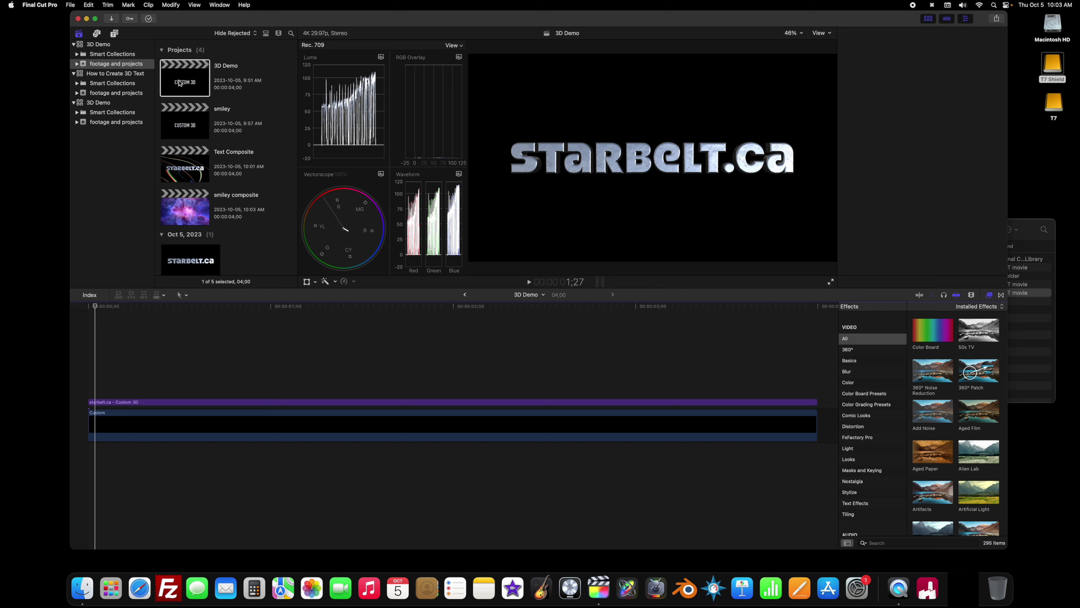
double_click(182, 209)
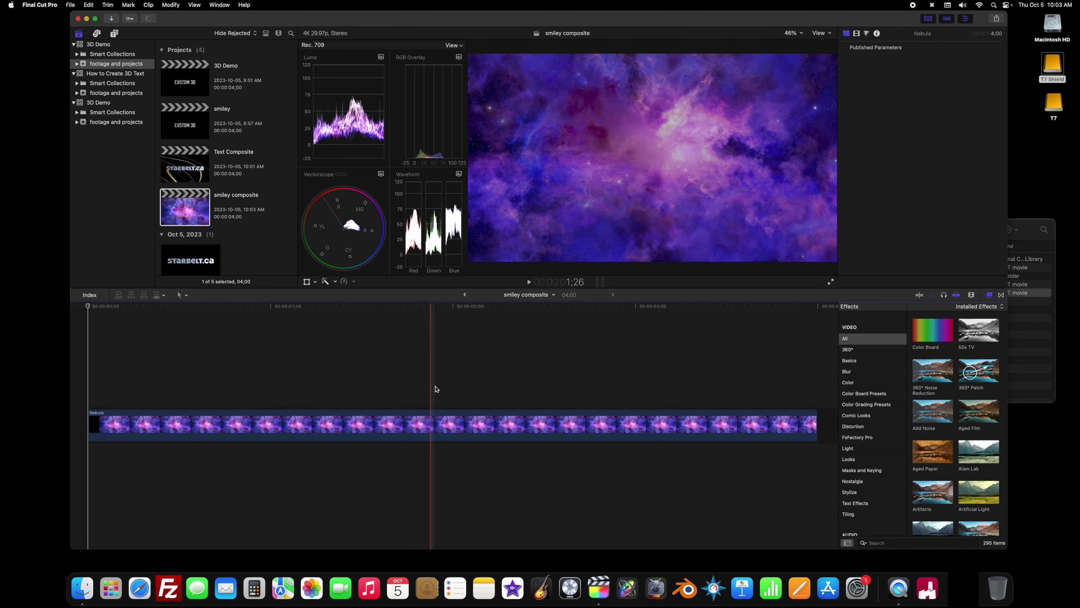
key(super+Tab)
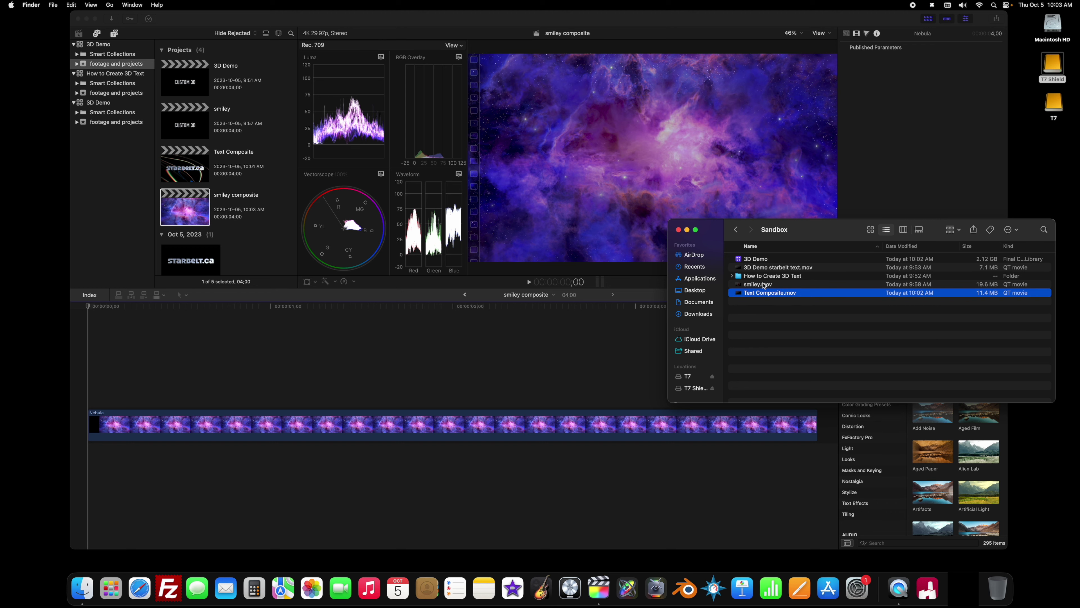
Place smiley.mov above the Nebula clip and play the composite from the start.
click(764, 285)
drag(728, 288, 94, 366)
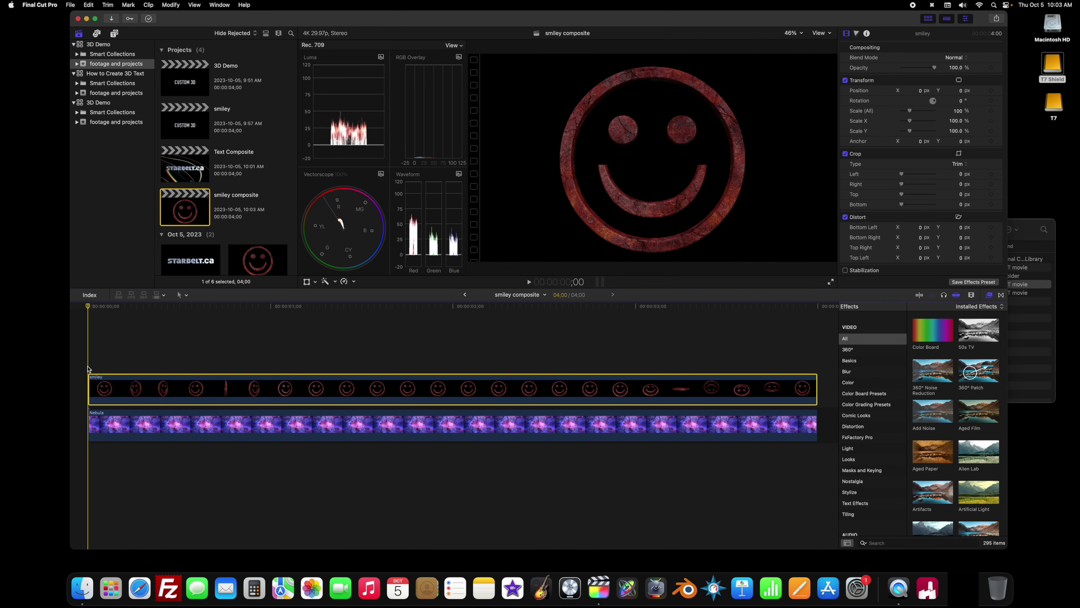
click(286, 307)
click(73, 308)
key(space)
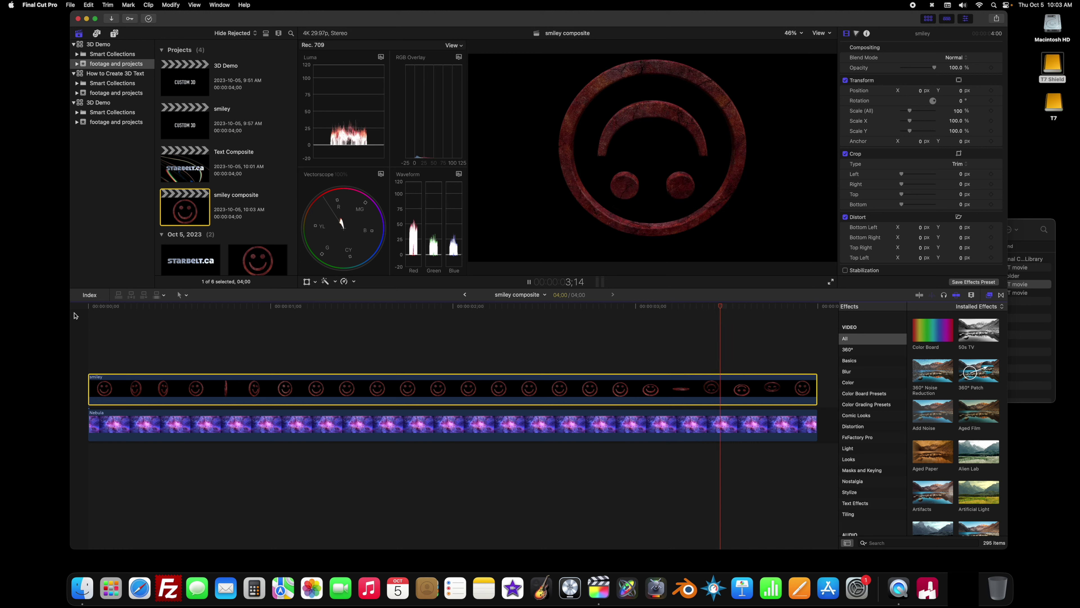
click(383, 305)
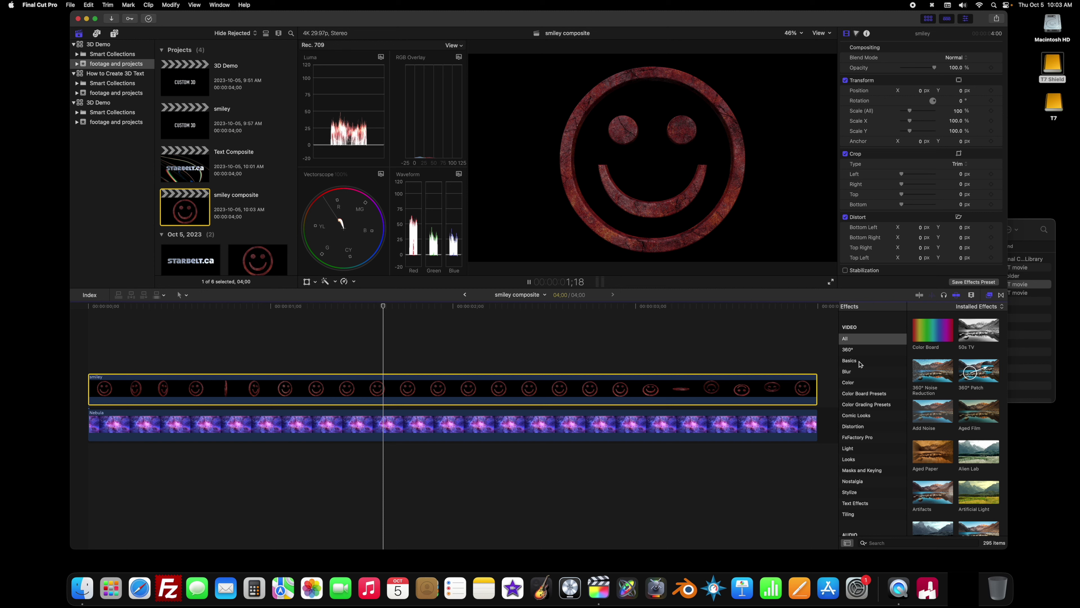
Search the Effects browser for 'luma' and apply Luma Keyer to the smiley clip.
click(989, 295)
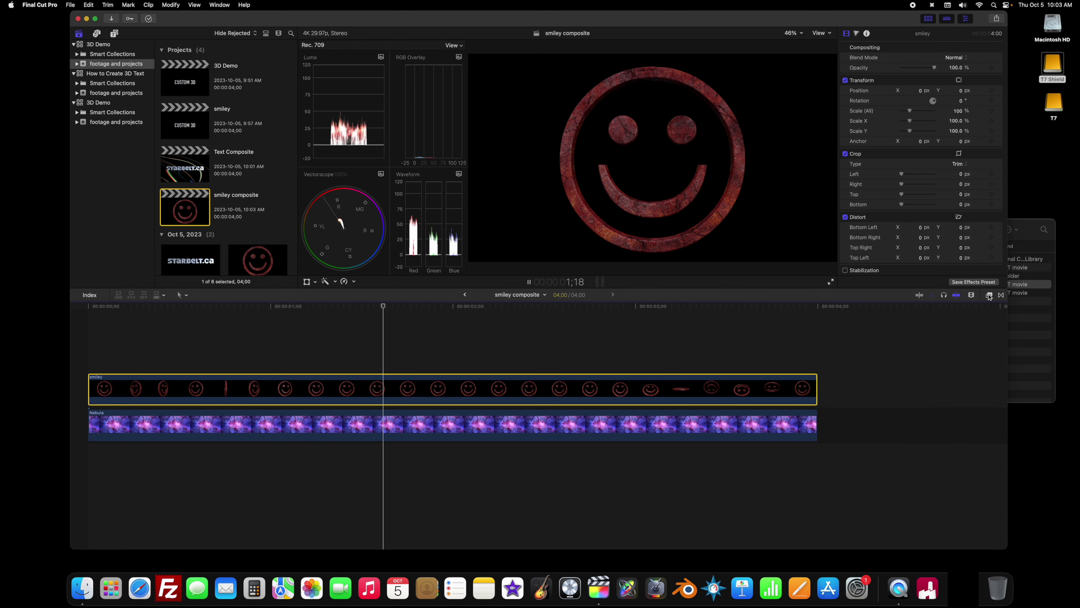
click(989, 296)
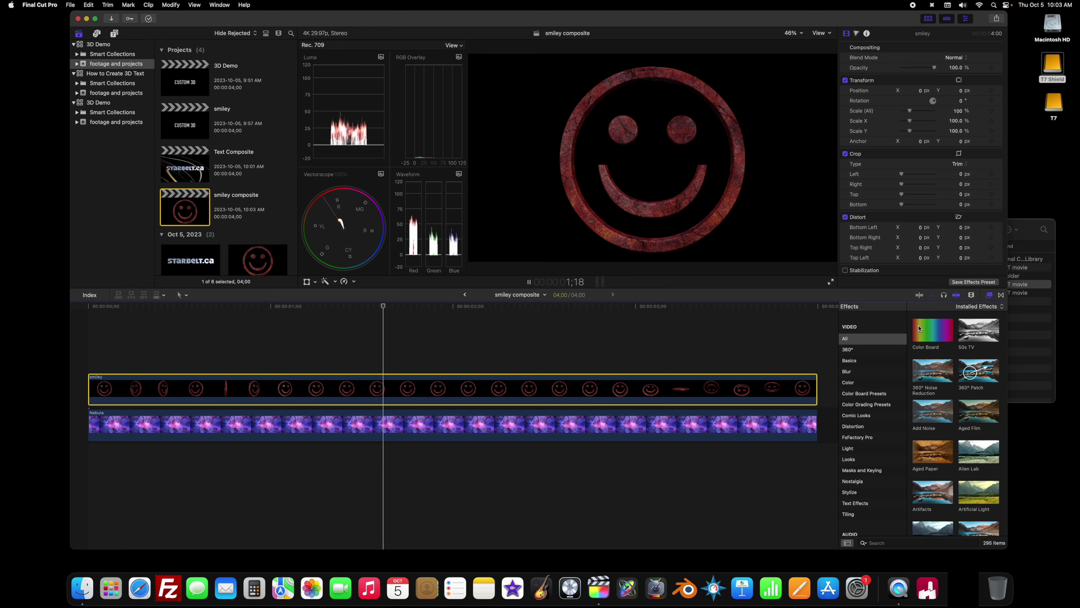
click(848, 339)
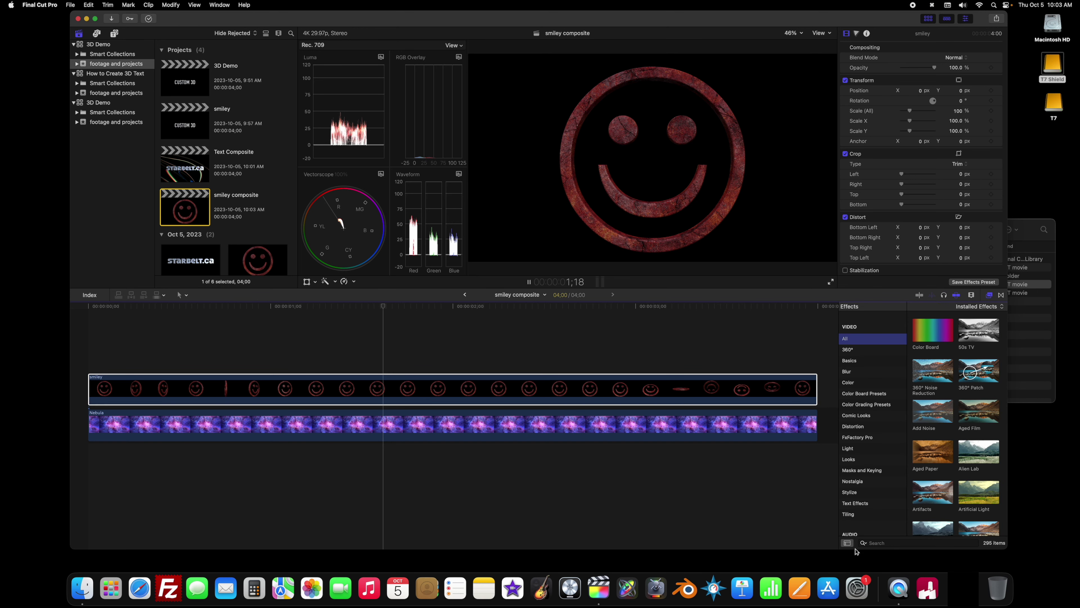
click(876, 543)
text(lum)
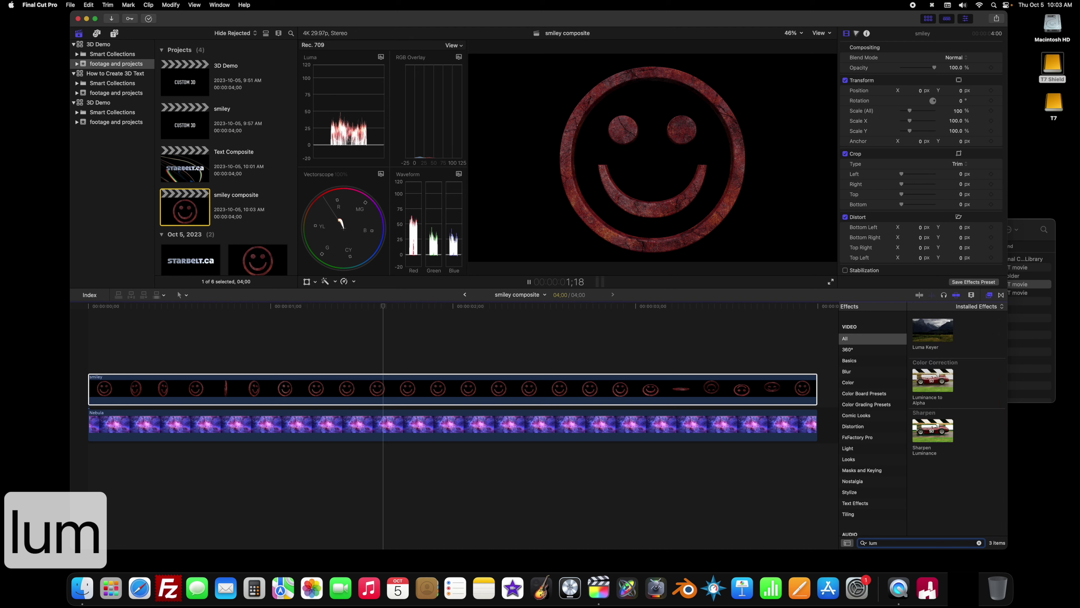
text(a)
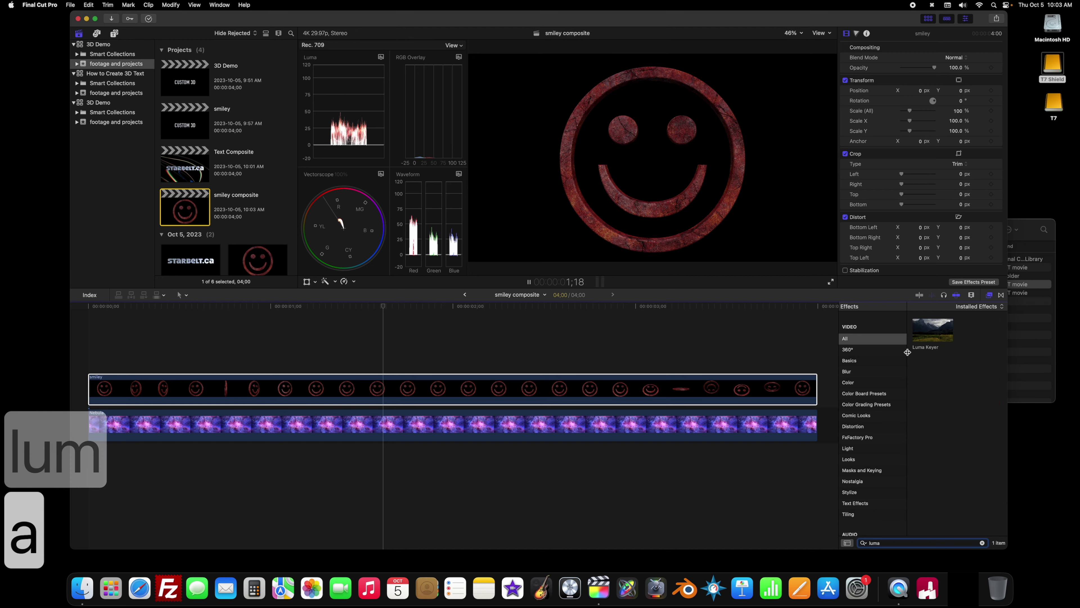
drag(928, 339, 463, 385)
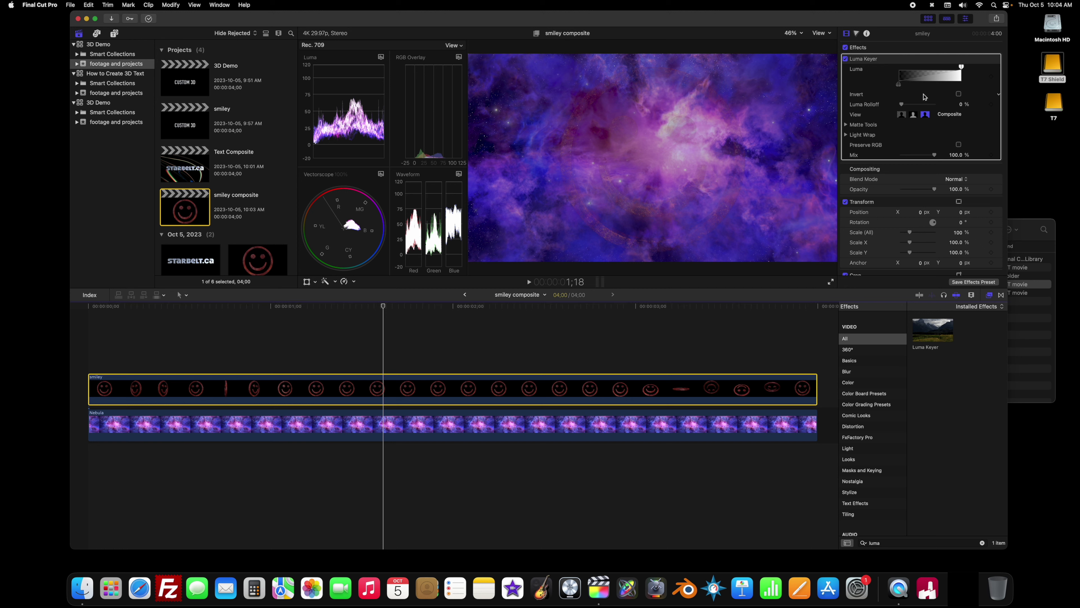
Test the Luma Keyer's Invert and a 100% Luma Rolloff, then reset rolloff to 0%.
click(958, 94)
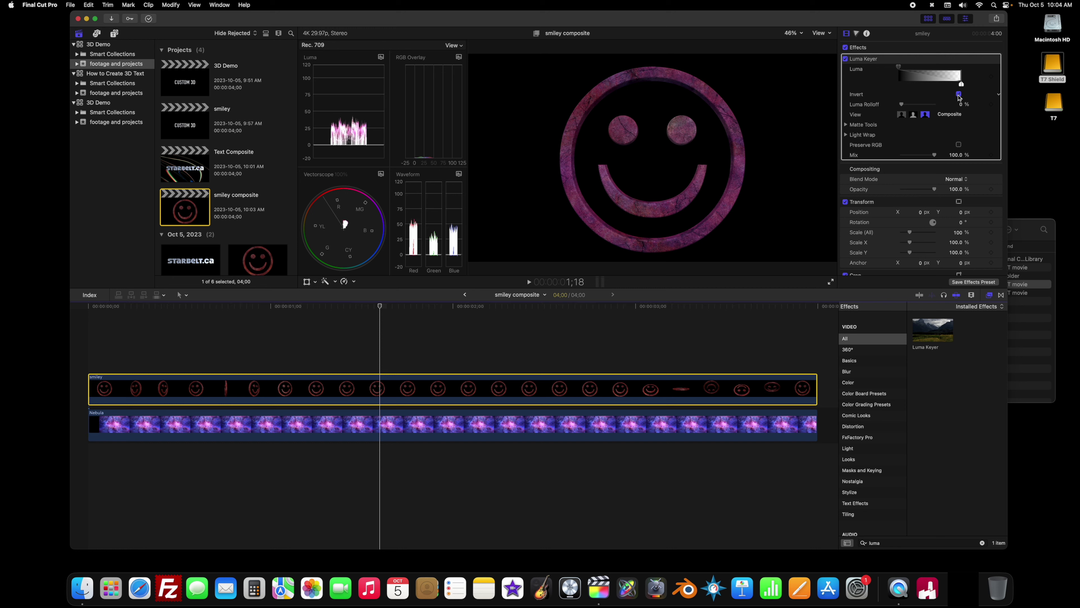
click(959, 95)
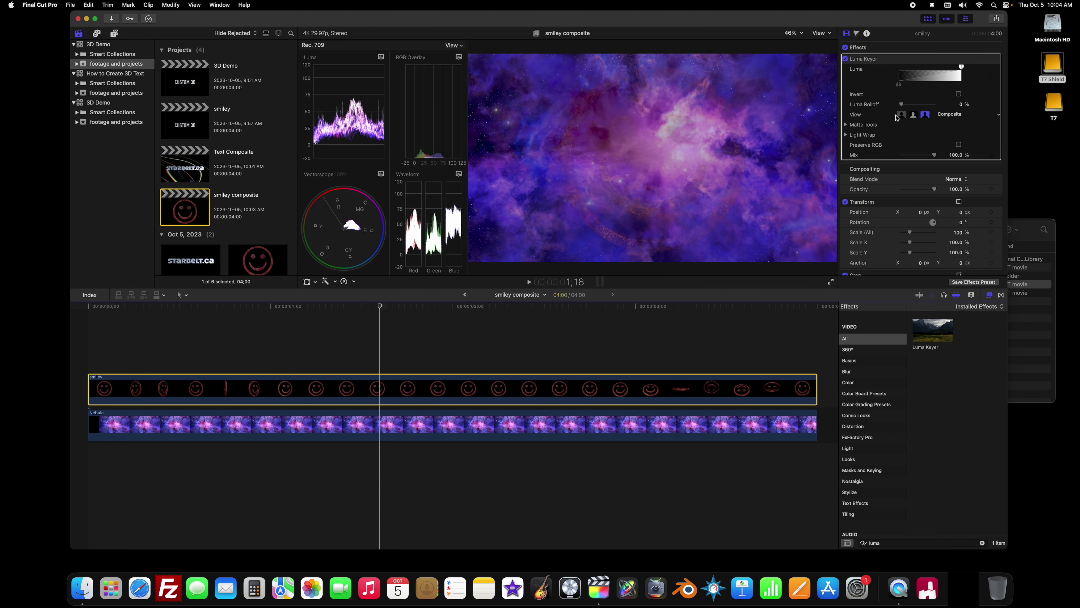
drag(902, 104, 985, 110)
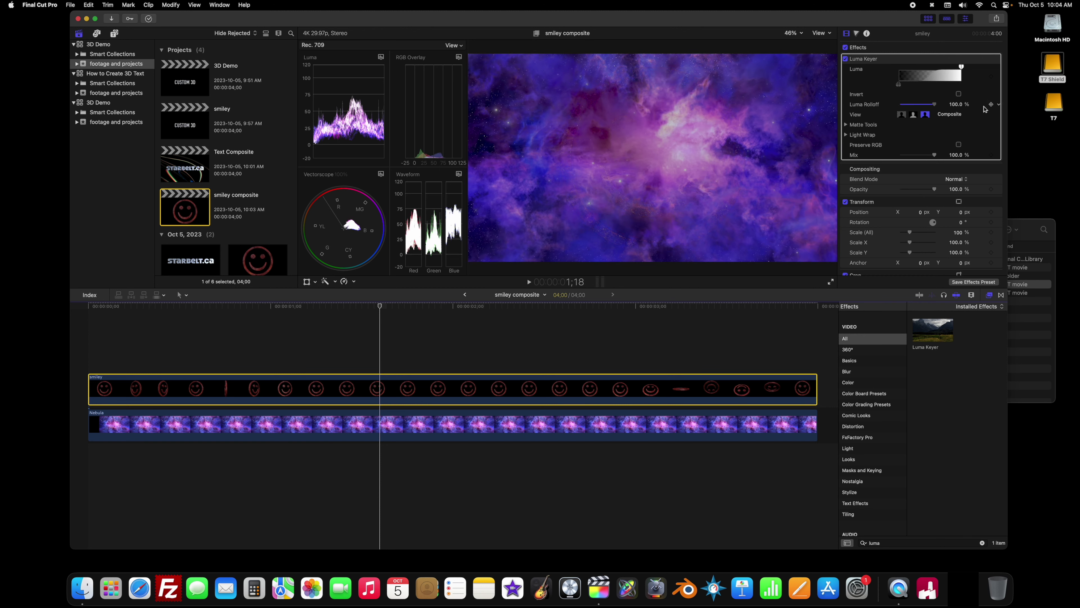
click(998, 104)
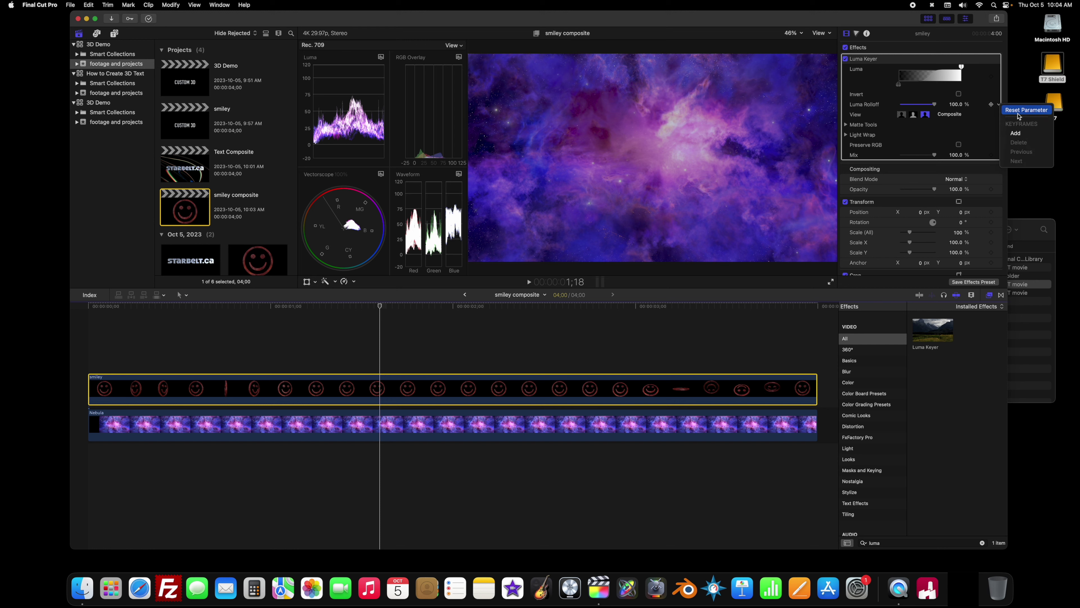
click(1018, 113)
Adjust the lower luma threshold until the smiley's black surround disappears over the nebula.
drag(962, 69, 899, 75)
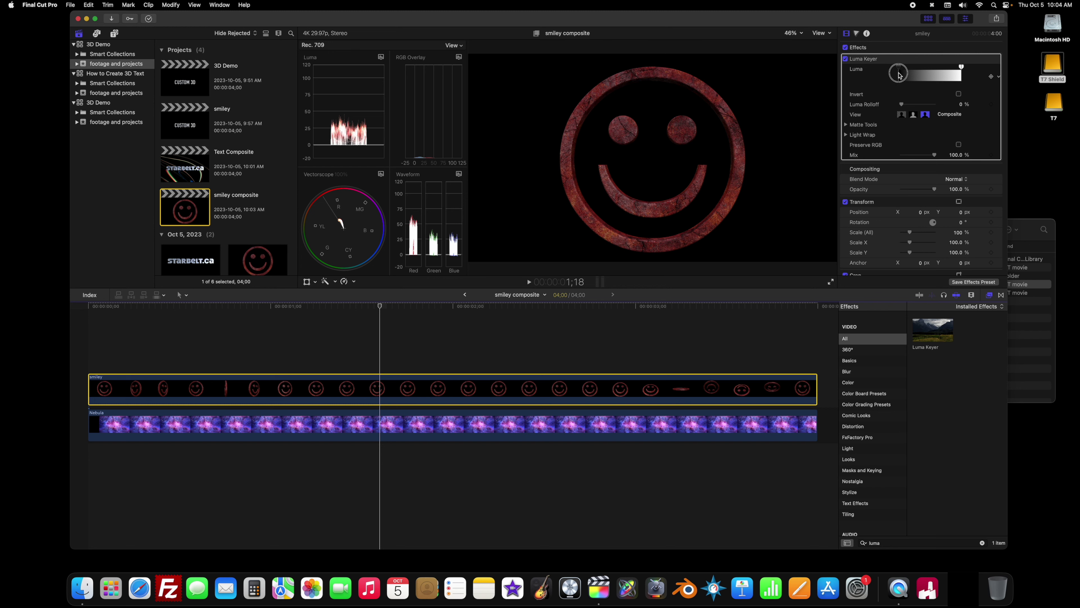
click(899, 75)
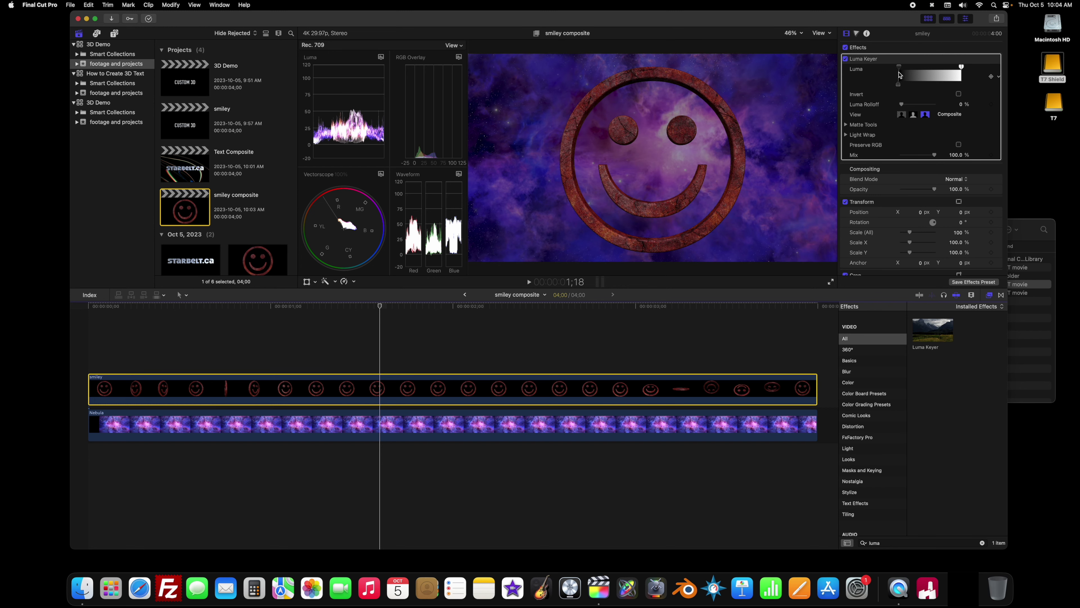
drag(899, 75, 902, 73)
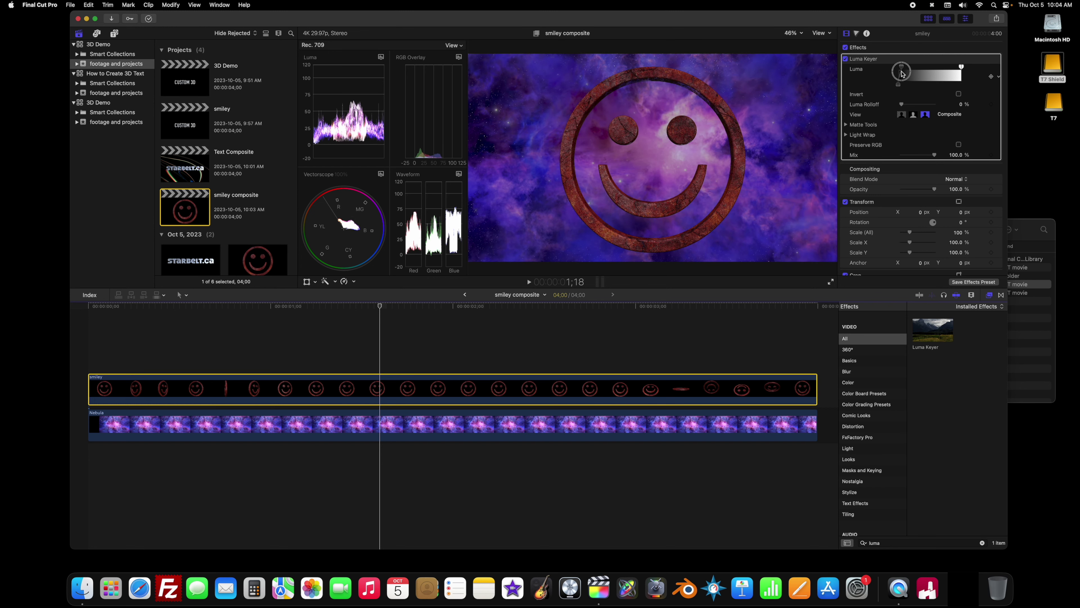
click(902, 74)
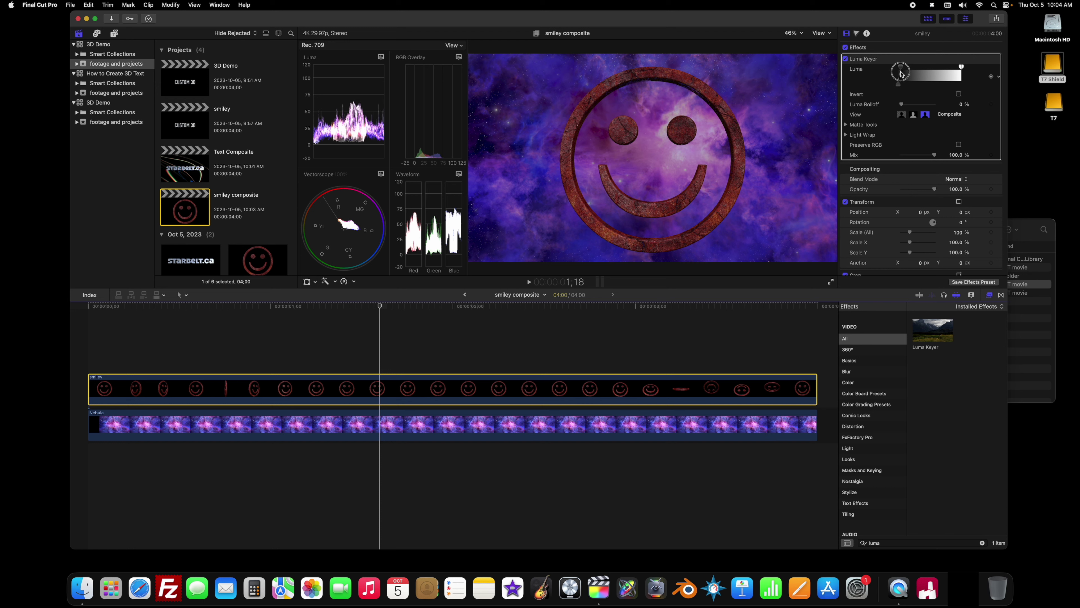
drag(902, 74, 957, 107)
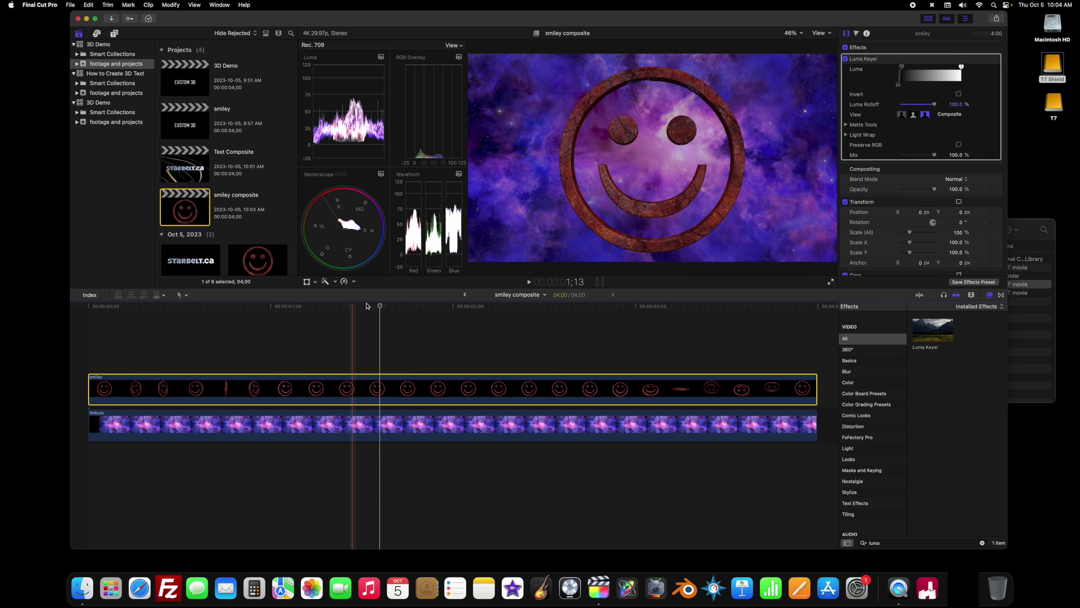
Play back the keyed composite, then export smiley composite at 4K into the Sandbox folder.
key(space)
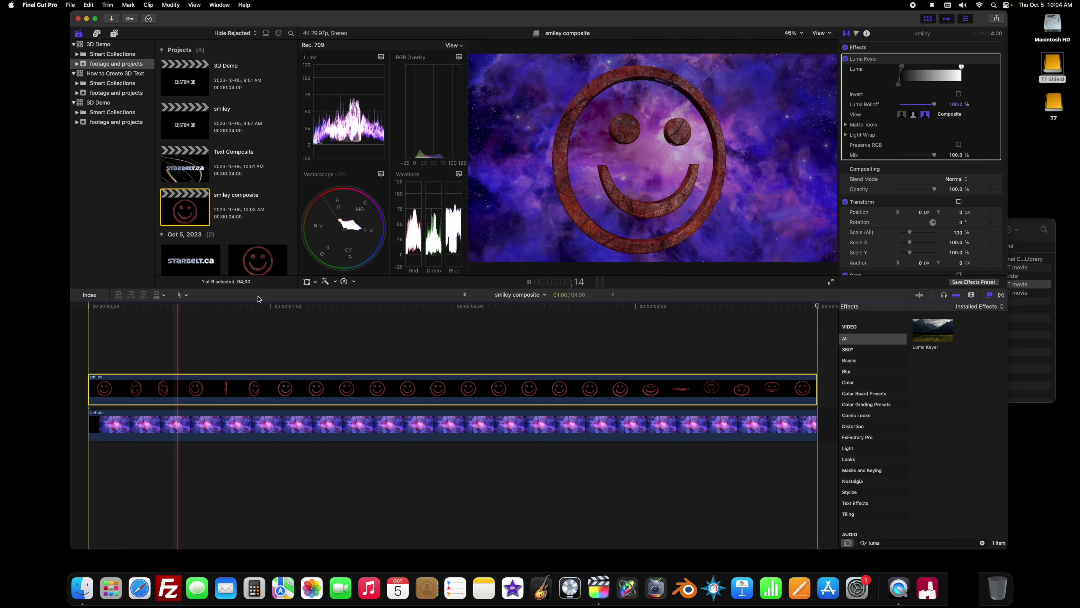
key(space)
click(178, 204)
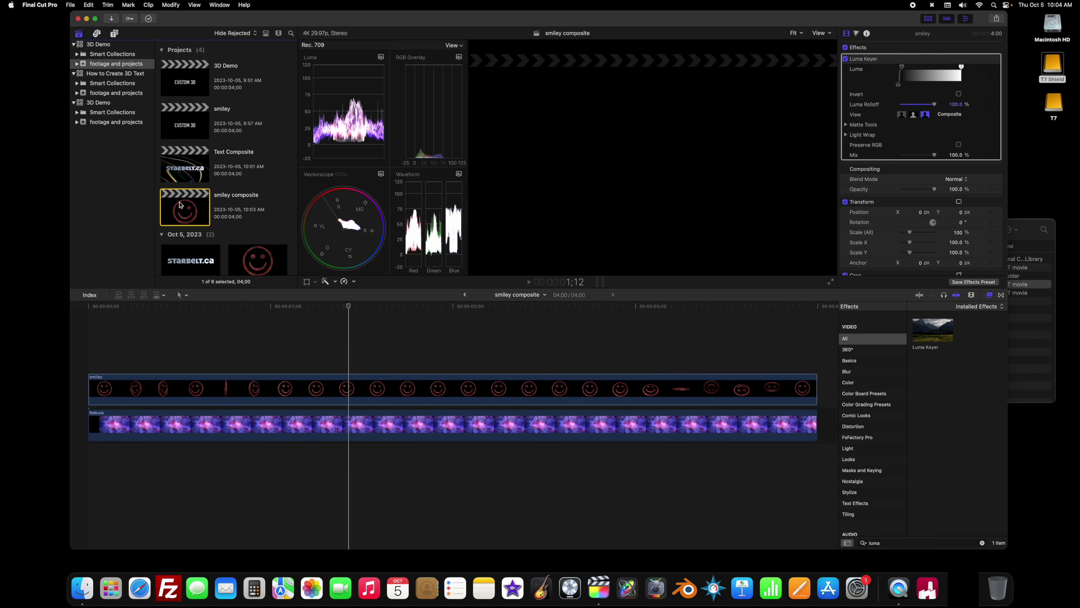
right_click(178, 204)
mouse_move(204, 265)
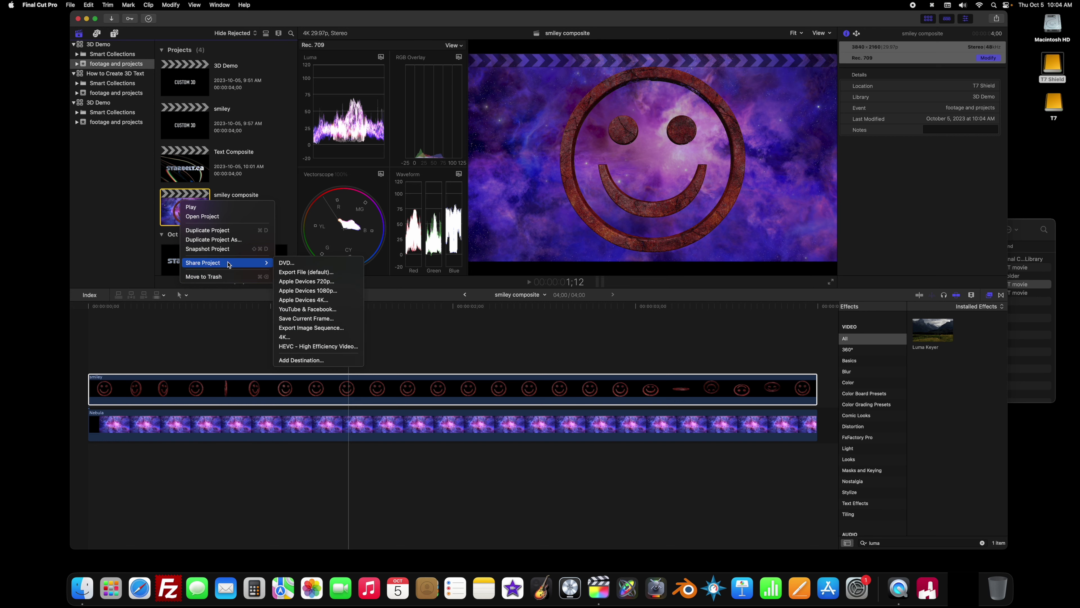
click(310, 337)
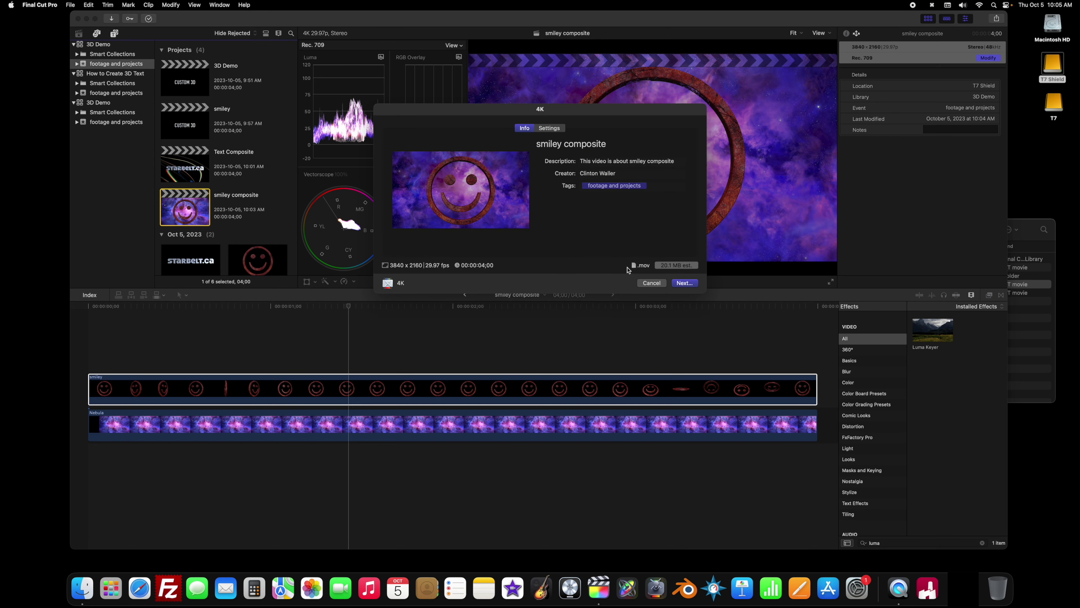
click(685, 283)
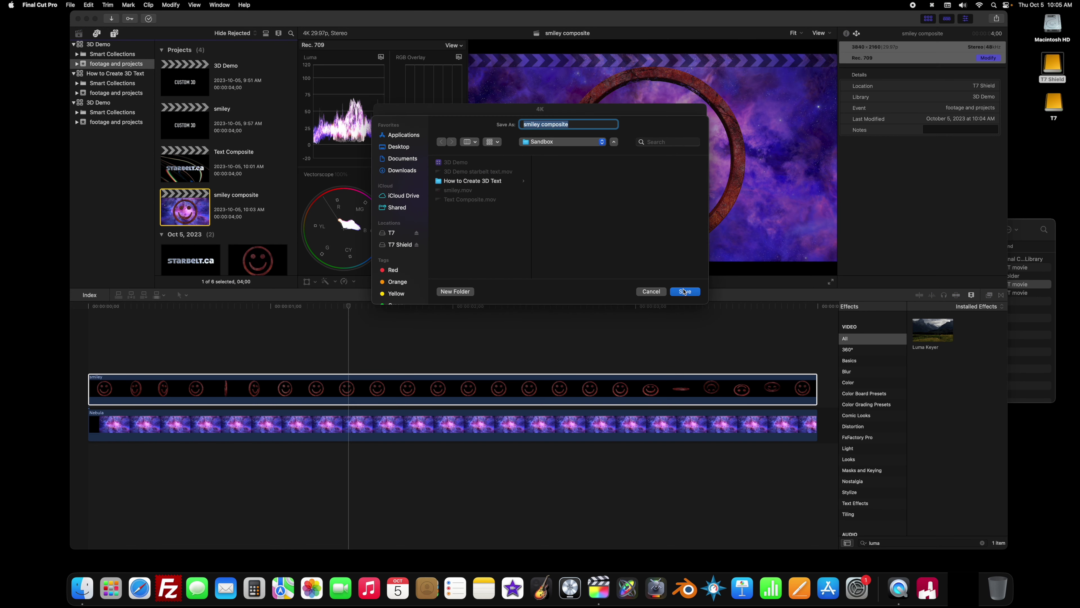
click(685, 291)
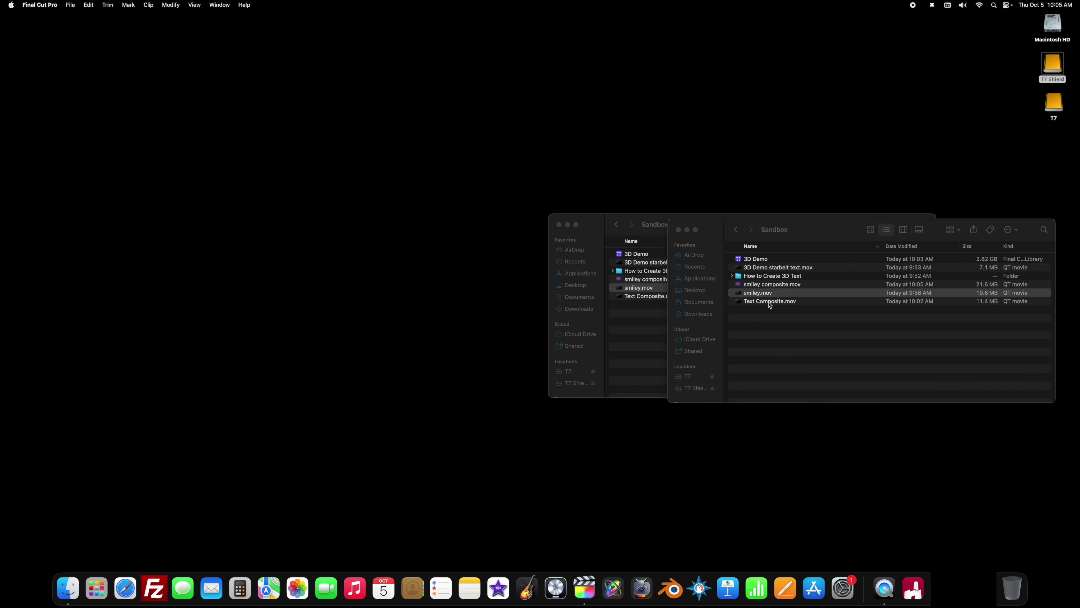
Open smiley composite.mov in QuickTime Player, show its Movie Inspector, and play it.
double_click(765, 285)
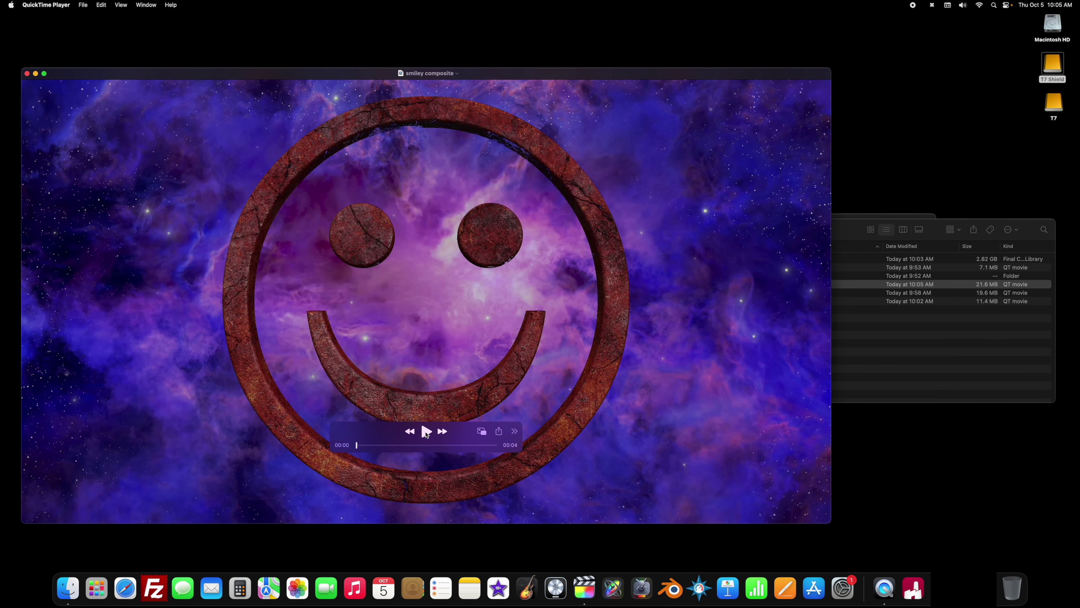
key(super+i)
click(426, 432)
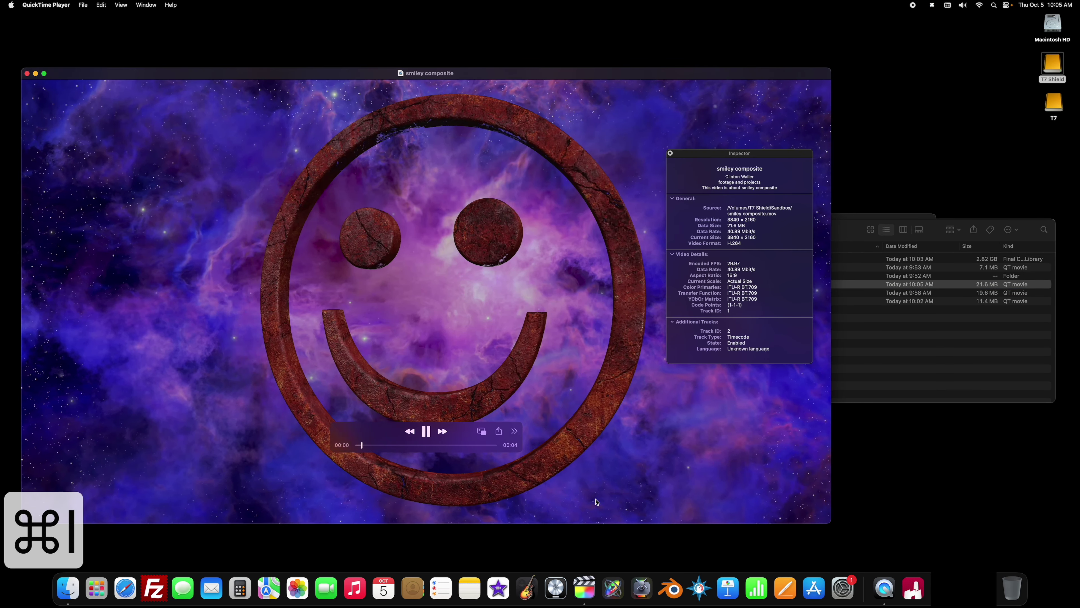